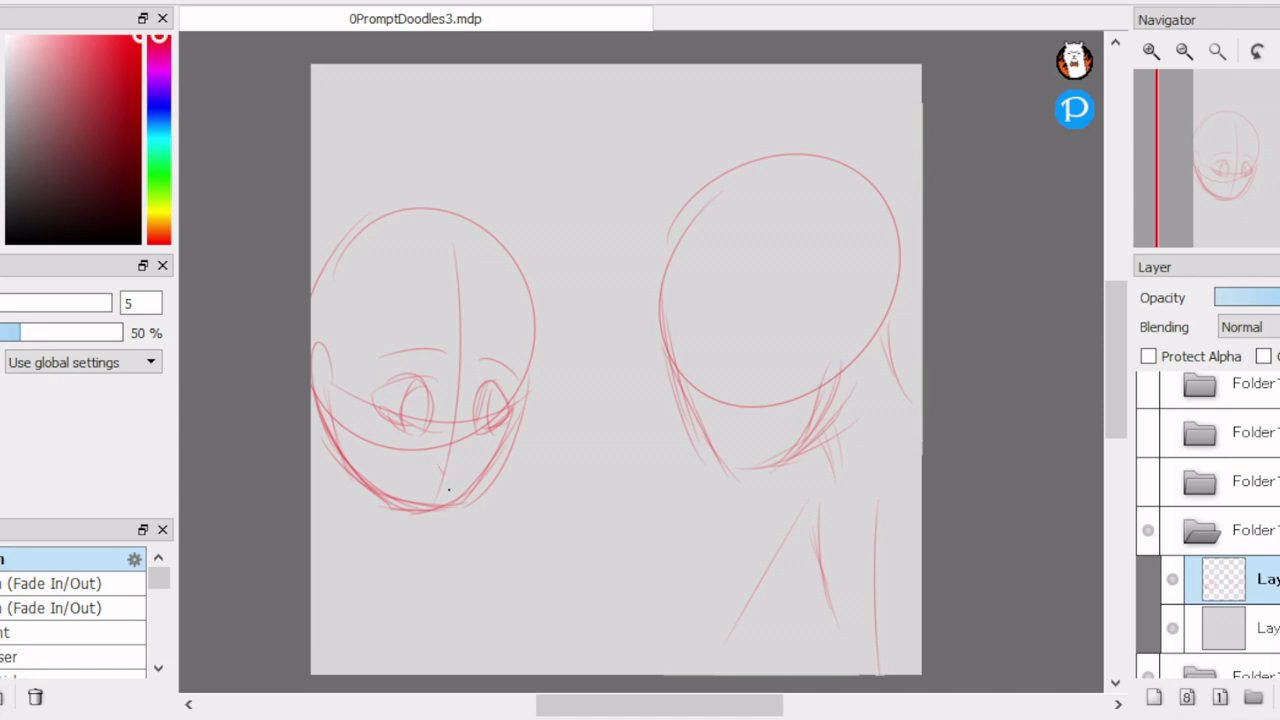
Sketch the left figure's mouth, shoulder, arm and the square object at its chest, and reinforce the head outline.
left_click_drag(413, 438, 493, 397)
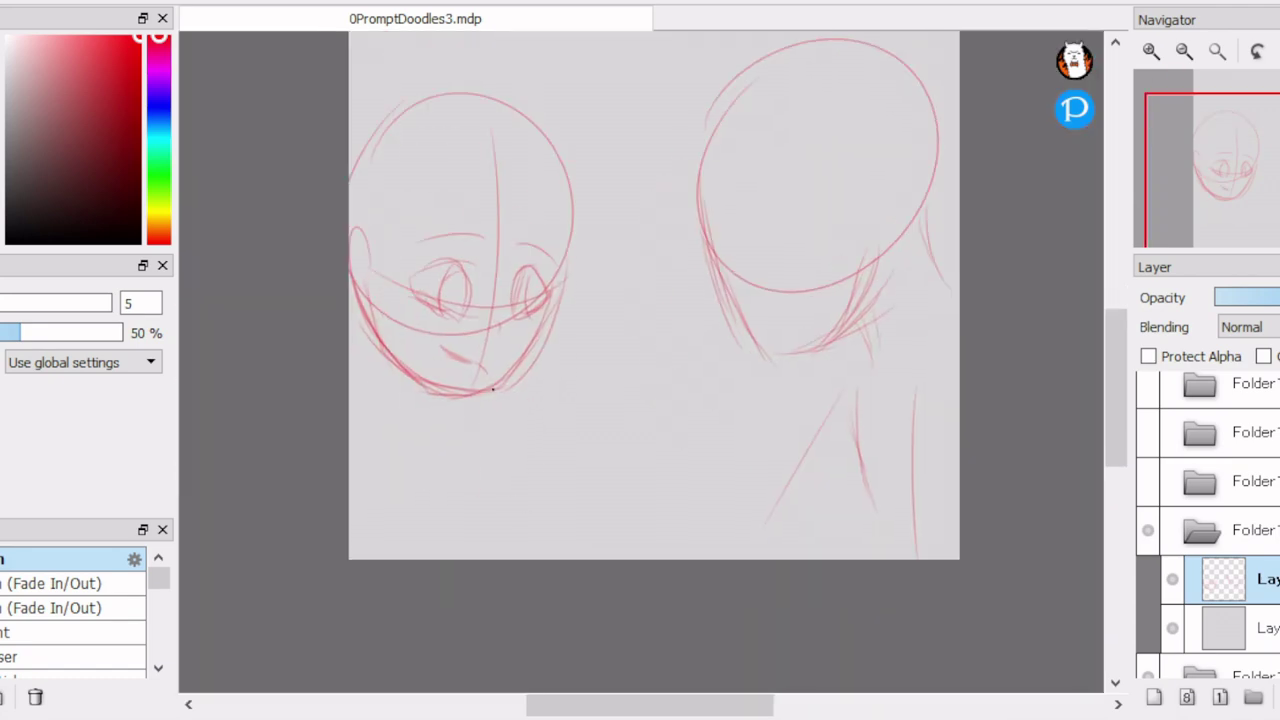
left_click_drag(574, 420, 563, 557)
left_click_drag(353, 462, 420, 451)
left_click_drag(416, 456, 446, 545)
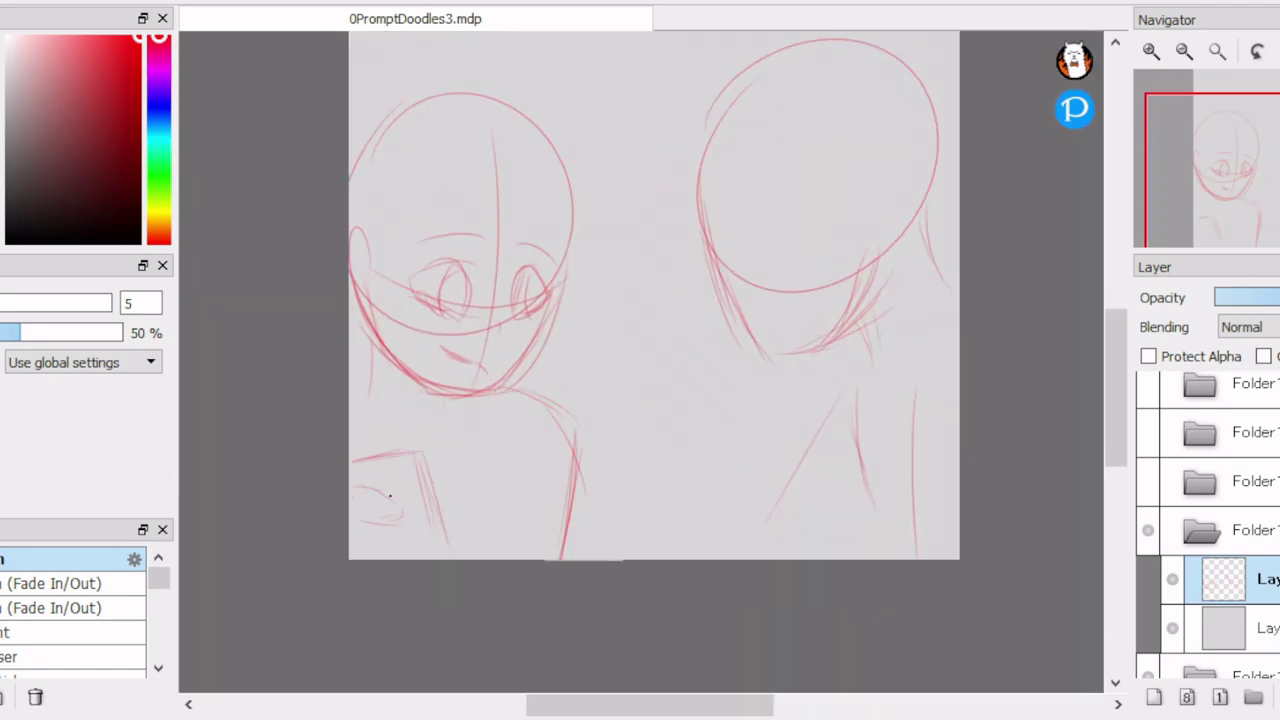
left_click_drag(409, 506, 431, 568)
mouse_move(382, 205)
left_mouse_down()
mouse_move(506, 194)
mouse_move(596, 260)
mouse_move(550, 420)
mouse_move(439, 443)
left_mouse_up()
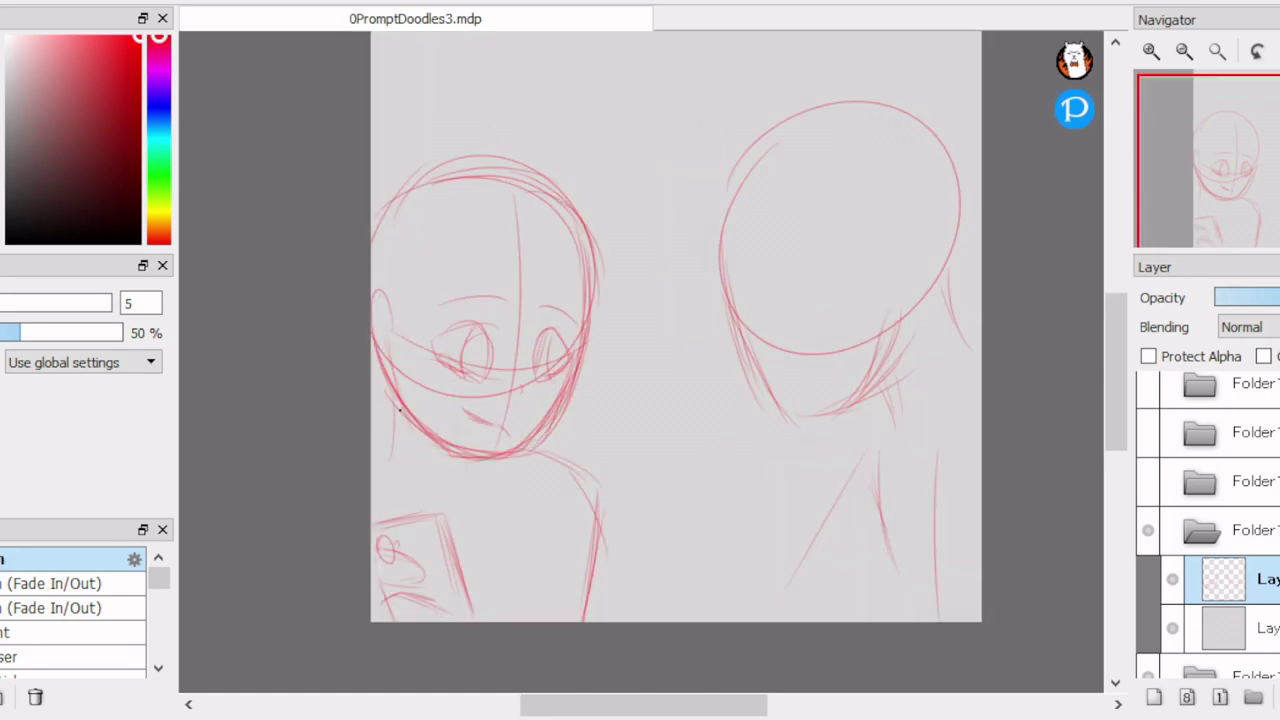
Erase the eyebrows of the left head.
scroll(525, 300, "up", 2)
key("e")
left_click_drag(354, 283, 494, 283)
Redraw the lids and irises of the left head's half-closed eyes with darker strokes.
key("b")
mouse_move(330, 386)
left_mouse_down()
mouse_move(462, 358)
mouse_move(488, 366)
left_mouse_up()
mouse_move(408, 372)
left_mouse_down()
mouse_move(345, 381)
mouse_move(391, 428)
mouse_move(440, 434)
left_mouse_up()
left_click_drag(456, 368, 433, 431)
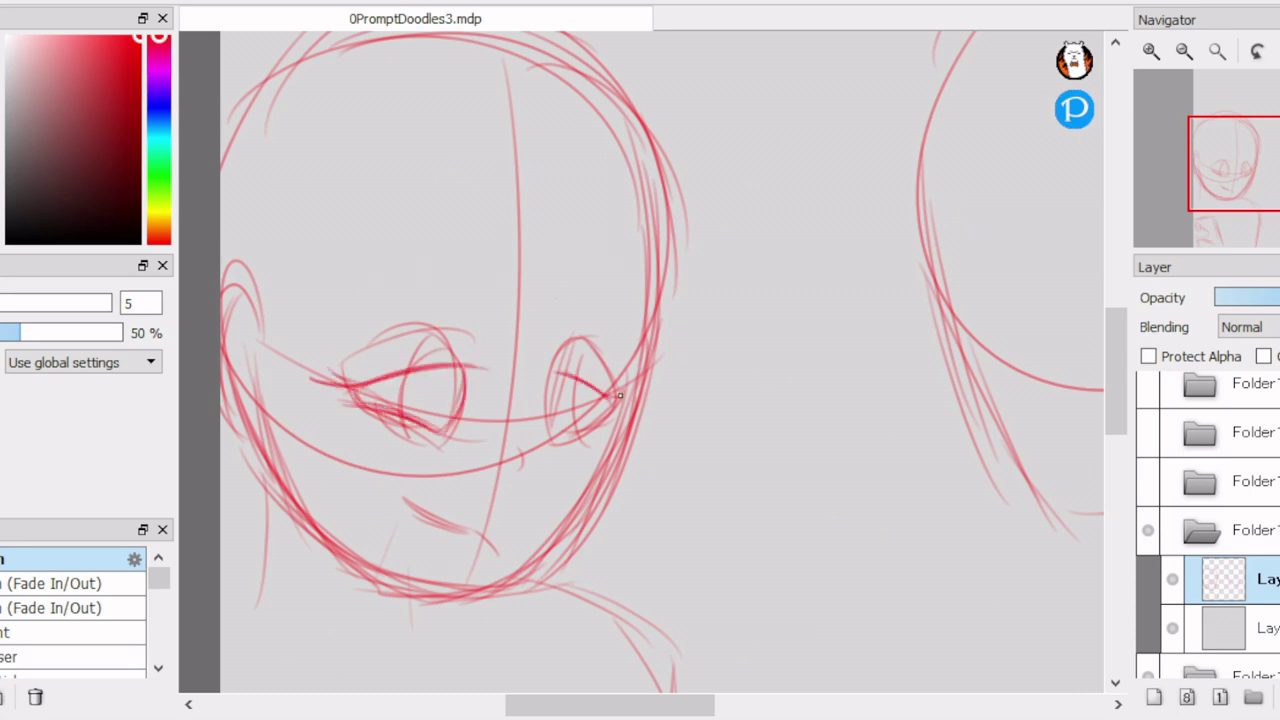
left_click_drag(578, 388, 559, 430)
scroll(600, 390, "up", 1)
left_click_drag(645, 305, 632, 358)
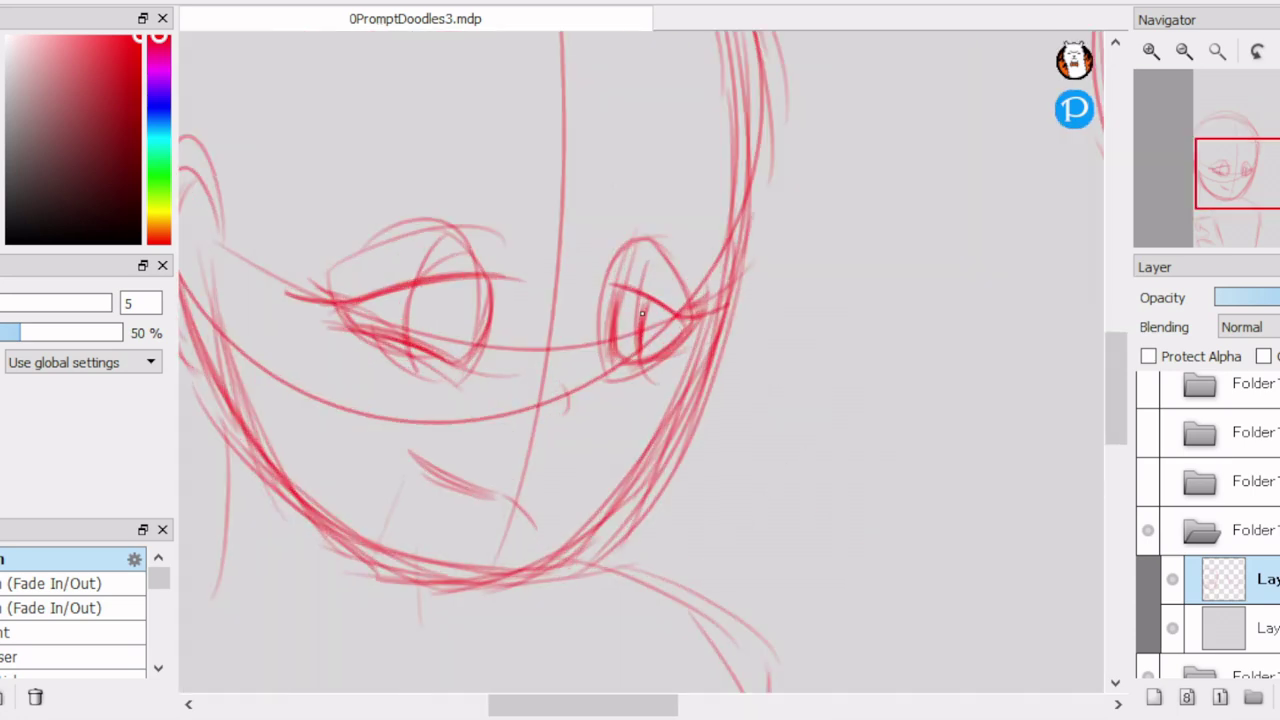
Erase the left head's eyes and sketch new, rounder eye outlines along the horizontal guide.
scroll(470, 284, "down", 3)
scroll(470, 284, "up", 1)
key("e")
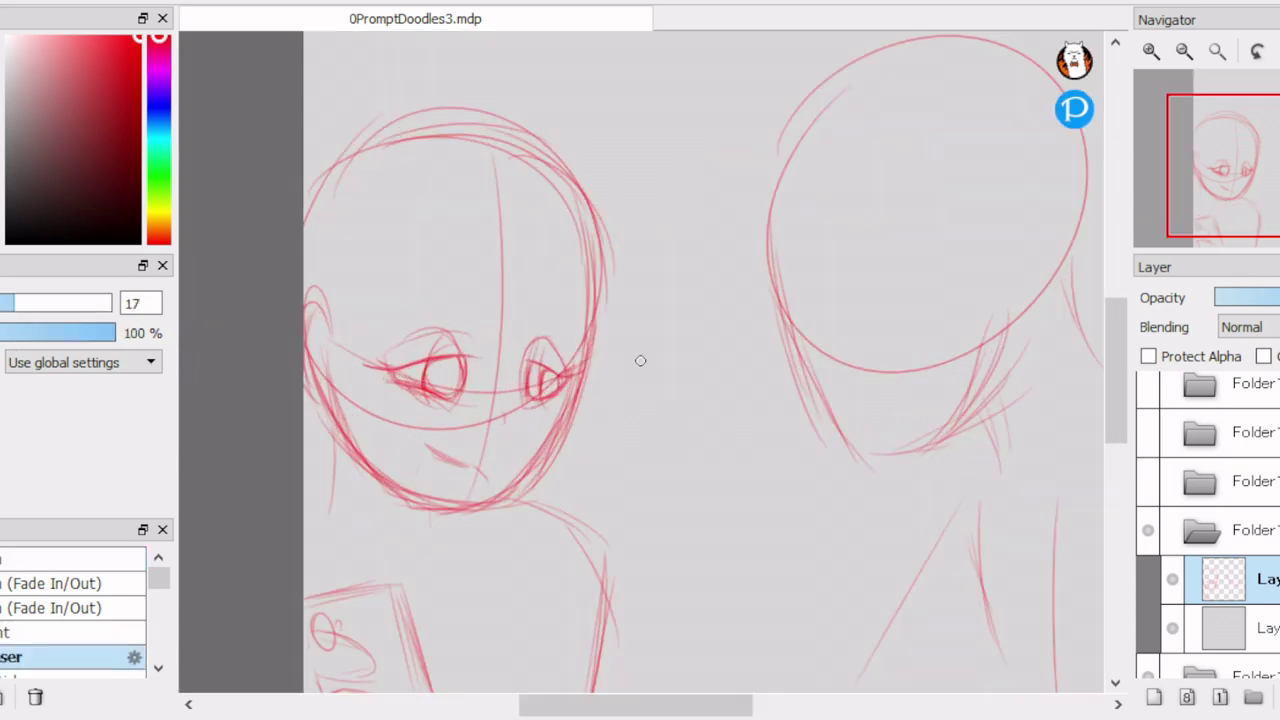
left_click_drag(380, 350, 480, 400)
key("b")
left_click_drag(338, 342, 576, 366)
mouse_move(430, 316)
left_mouse_down()
mouse_move(392, 362)
mouse_move(456, 376)
mouse_move(400, 352)
left_mouse_up()
mouse_move(548, 318)
left_mouse_down()
mouse_move(528, 372)
mouse_move(576, 378)
left_mouse_up()
Replace the left face's mouth with a straight line and add its irises, nose and eyebrows.
key("e")
left_click_drag(475, 462, 433, 454)
key("b")
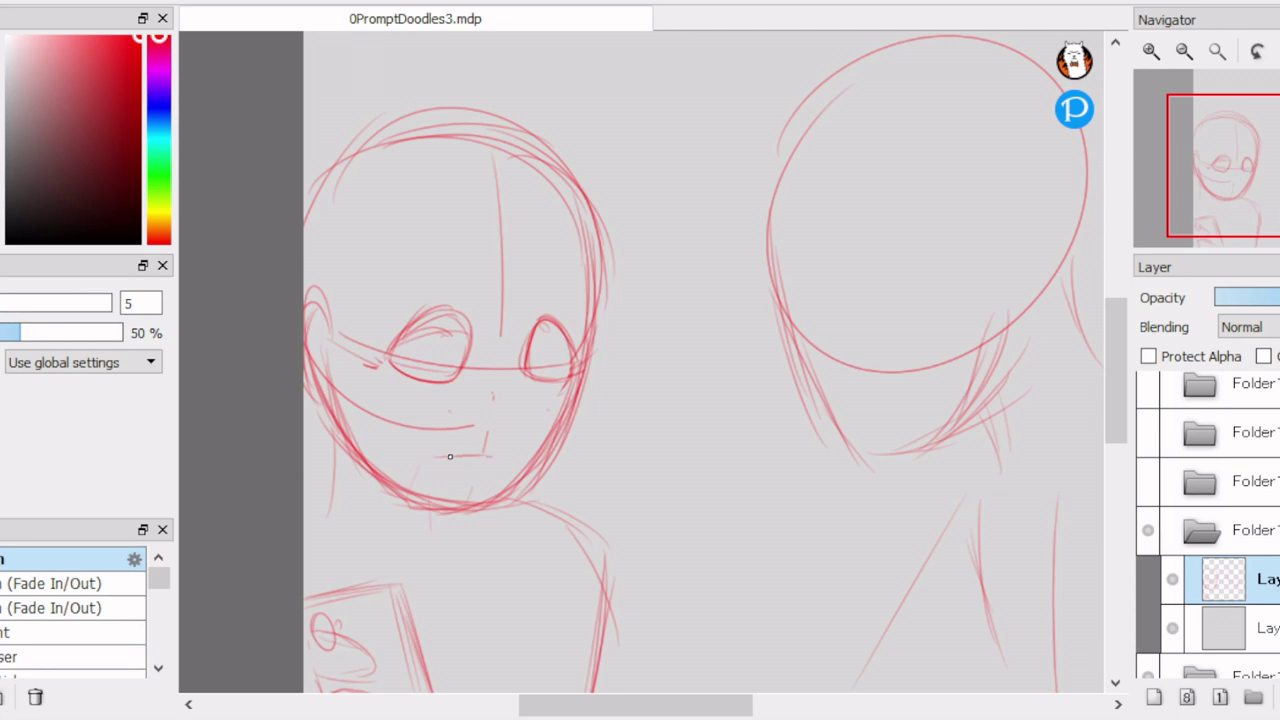
left_click_drag(438, 328, 444, 376)
left_click_drag(547, 355, 560, 378)
left_click_drag(556, 328, 548, 370)
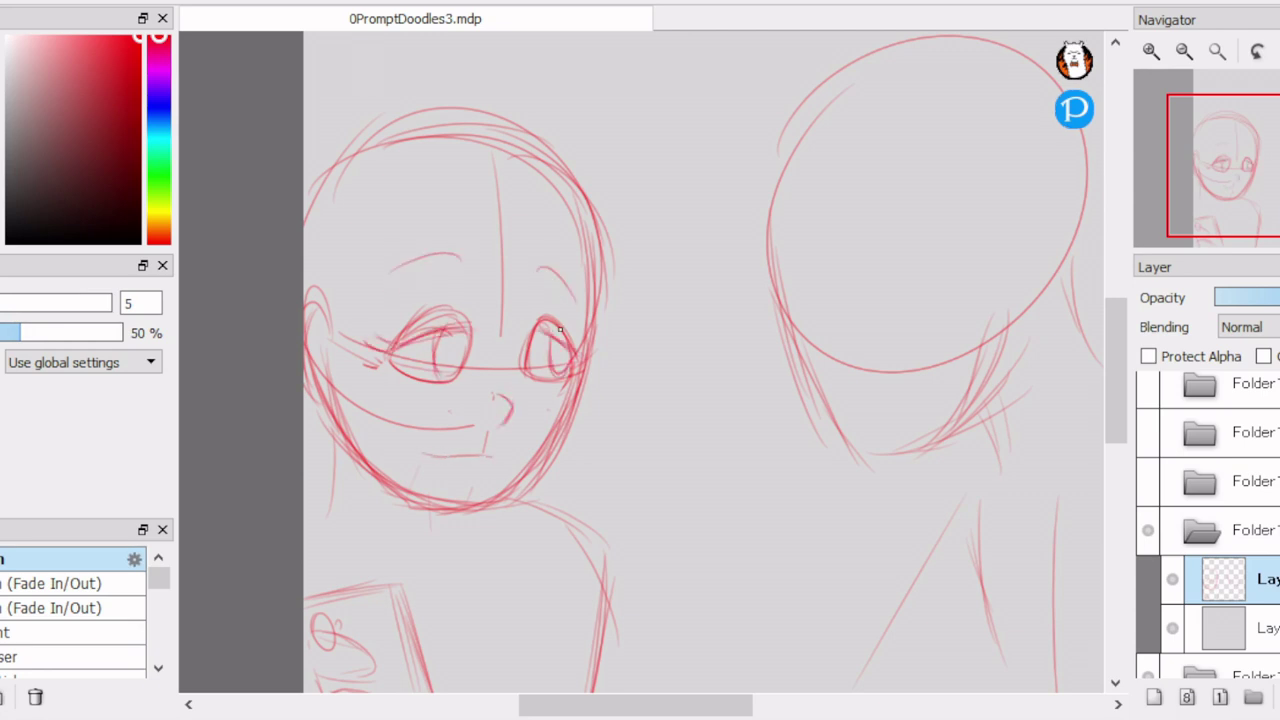
Sketch the right head's narrow eye and eyebrow, and a thin stick extending from its mouth.
scroll(548, 372, "right", 3)
mouse_move(674, 355)
left_mouse_down()
mouse_move(720, 301)
mouse_move(661, 333)
left_mouse_up()
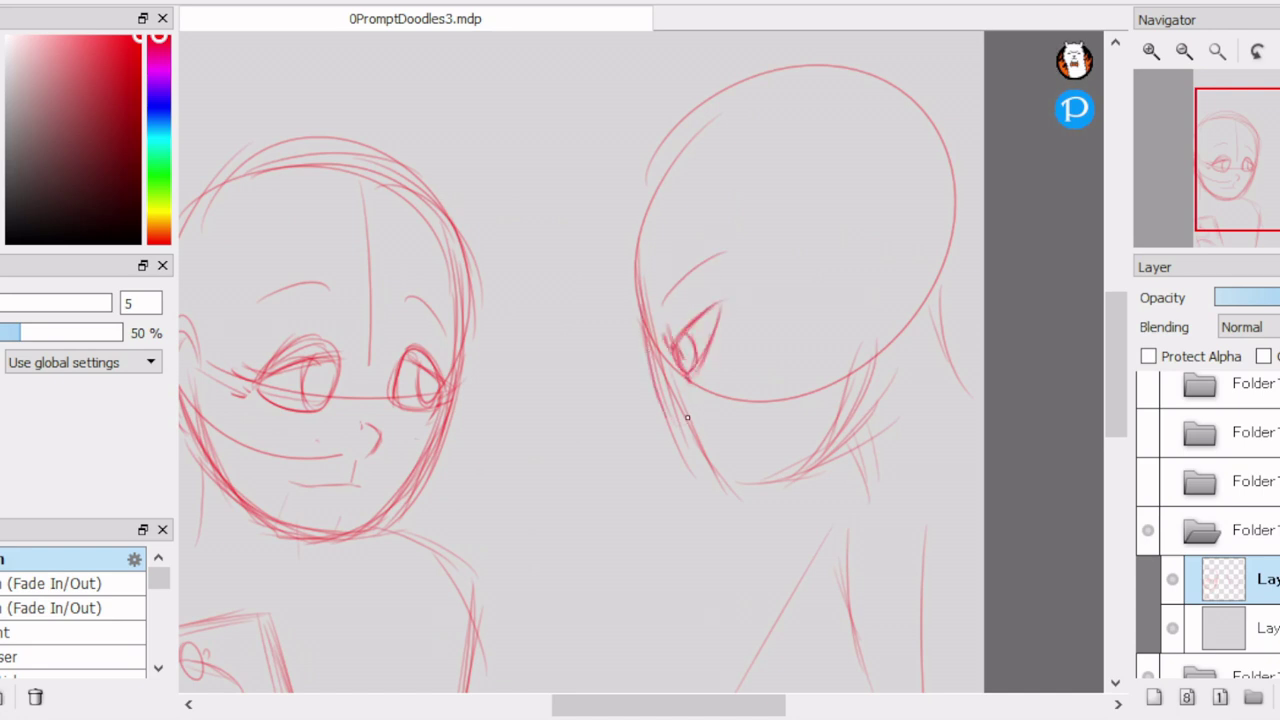
left_click_drag(624, 493, 697, 470)
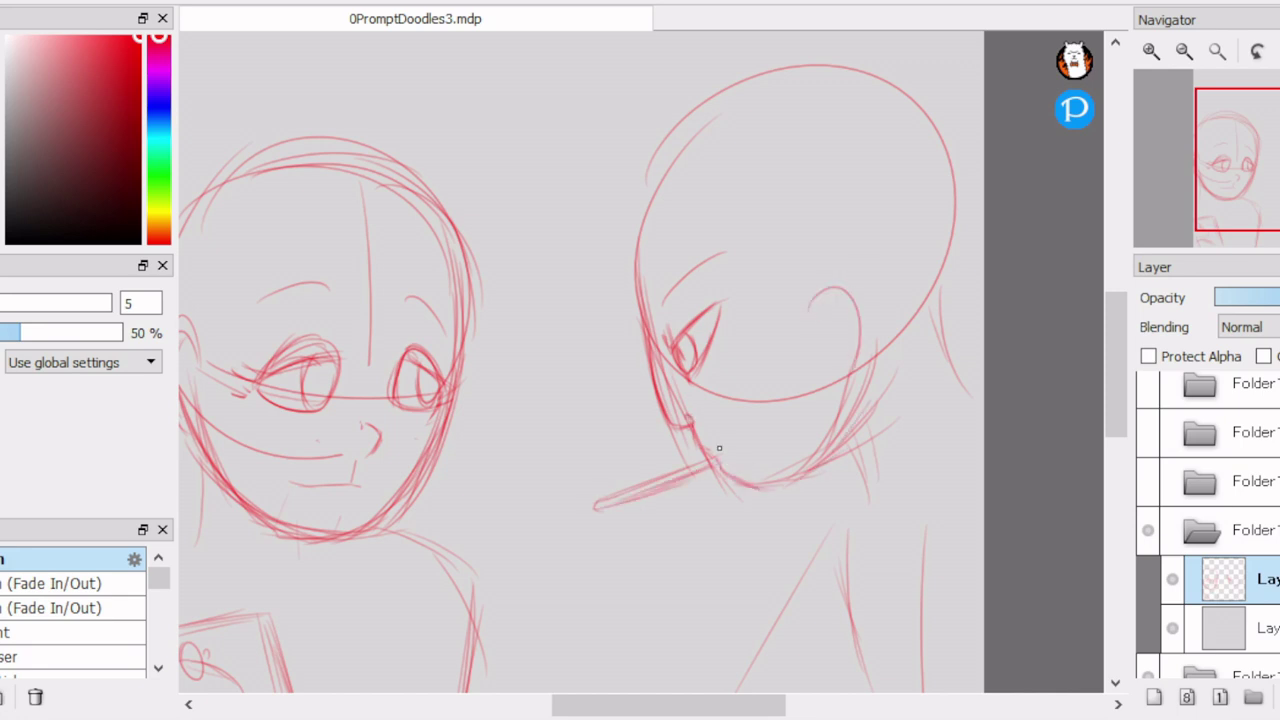
Refine the right head's brow, lips and ear, clean up the guide lines, and redraw its jaw and neck.
left_click_drag(672, 280, 638, 413)
mouse_move(698, 345)
left_mouse_down()
mouse_move(688, 398)
mouse_move(660, 388)
mouse_move(662, 404)
left_mouse_up()
mouse_move(782, 341)
left_mouse_down()
mouse_move(745, 346)
mouse_move(800, 490)
left_mouse_up()
key("e")
key("b")
left_click_drag(828, 395, 712, 516)
left_click_drag(763, 336, 812, 399)
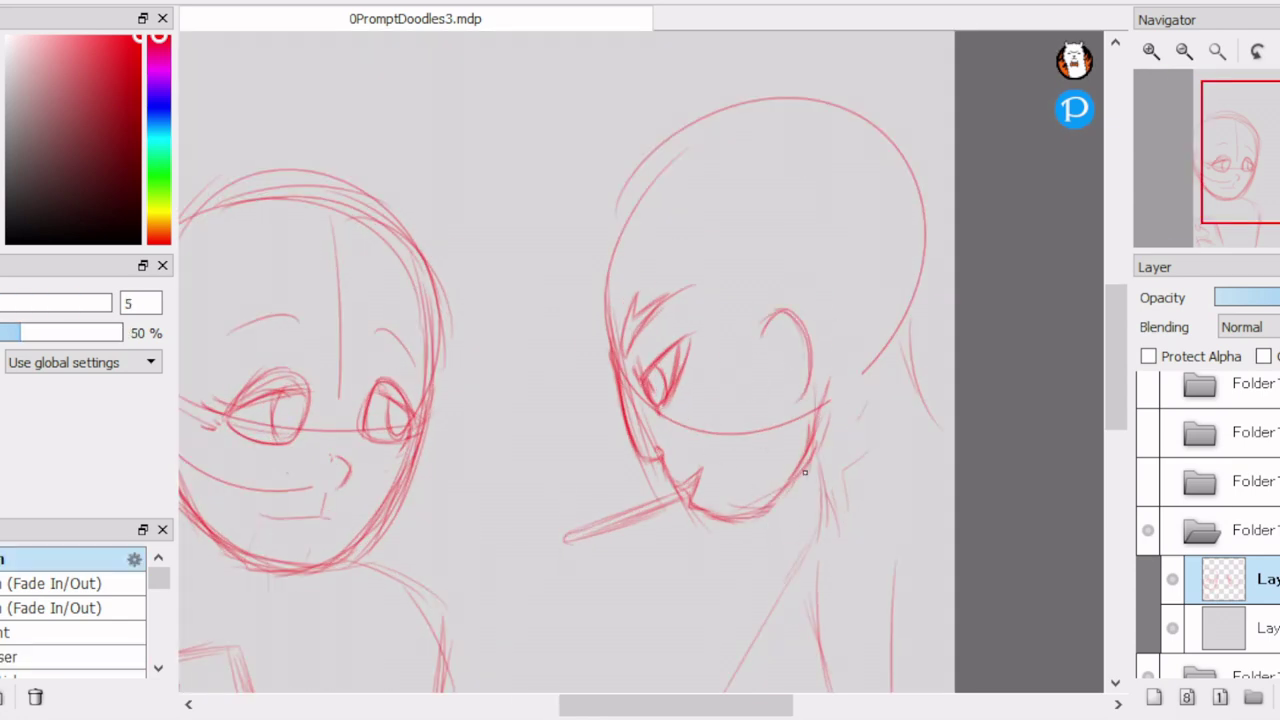
Sketch the right head's hair with a parted fringe, a side lock and a rounded back outline.
left_click_drag(895, 389, 950, 440)
left_click_drag(615, 260, 860, 160)
mouse_move(600, 325)
left_mouse_down()
mouse_move(774, 126)
mouse_move(910, 350)
left_mouse_up()
mouse_move(620, 175)
left_mouse_down()
mouse_move(557, 383)
mouse_move(620, 400)
mouse_move(690, 180)
mouse_move(823, 334)
left_mouse_up()
left_click_drag(880, 270, 805, 690)
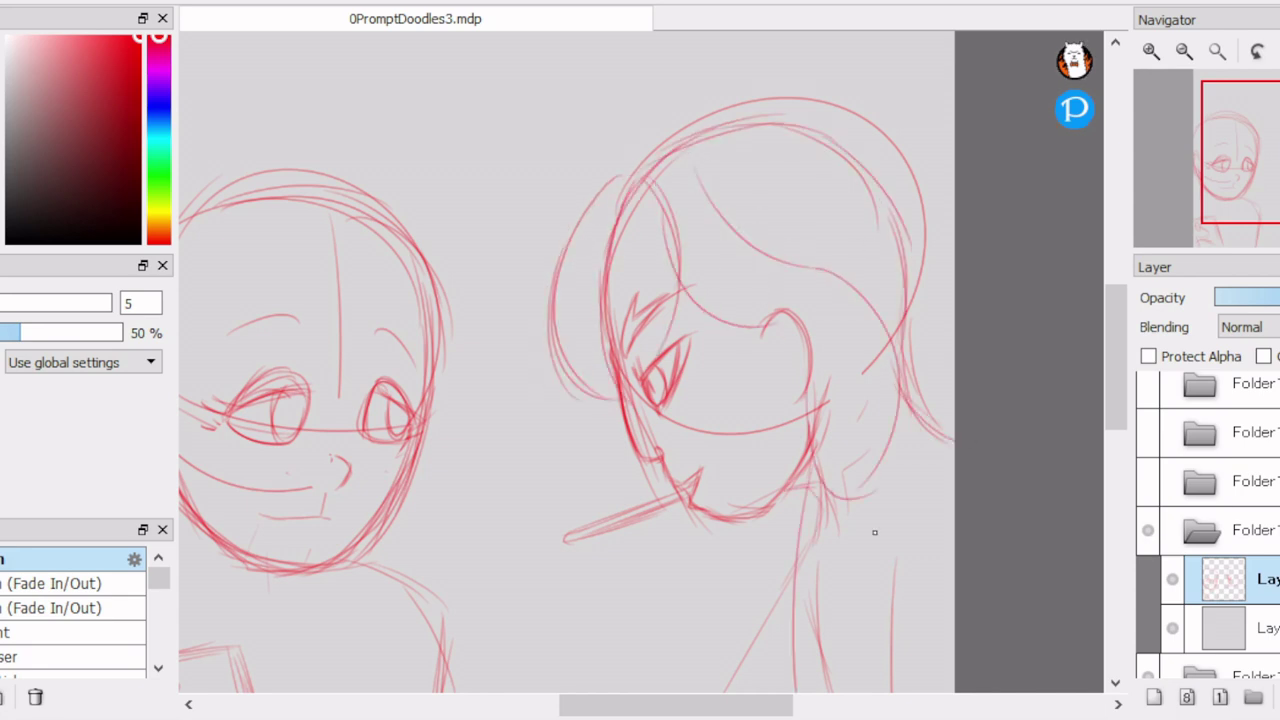
Sketch long rounded hair strands hanging from behind the right head's ear down over the body.
scroll(805, 600, "down", 3)
left_click_drag(870, 430, 804, 536)
left_click_drag(776, 330, 752, 536)
key("ctrl+z")
mouse_move(798, 312)
left_mouse_down()
mouse_move(740, 500)
mouse_move(800, 460)
left_mouse_up()
scroll(989, 320, "up", 2)
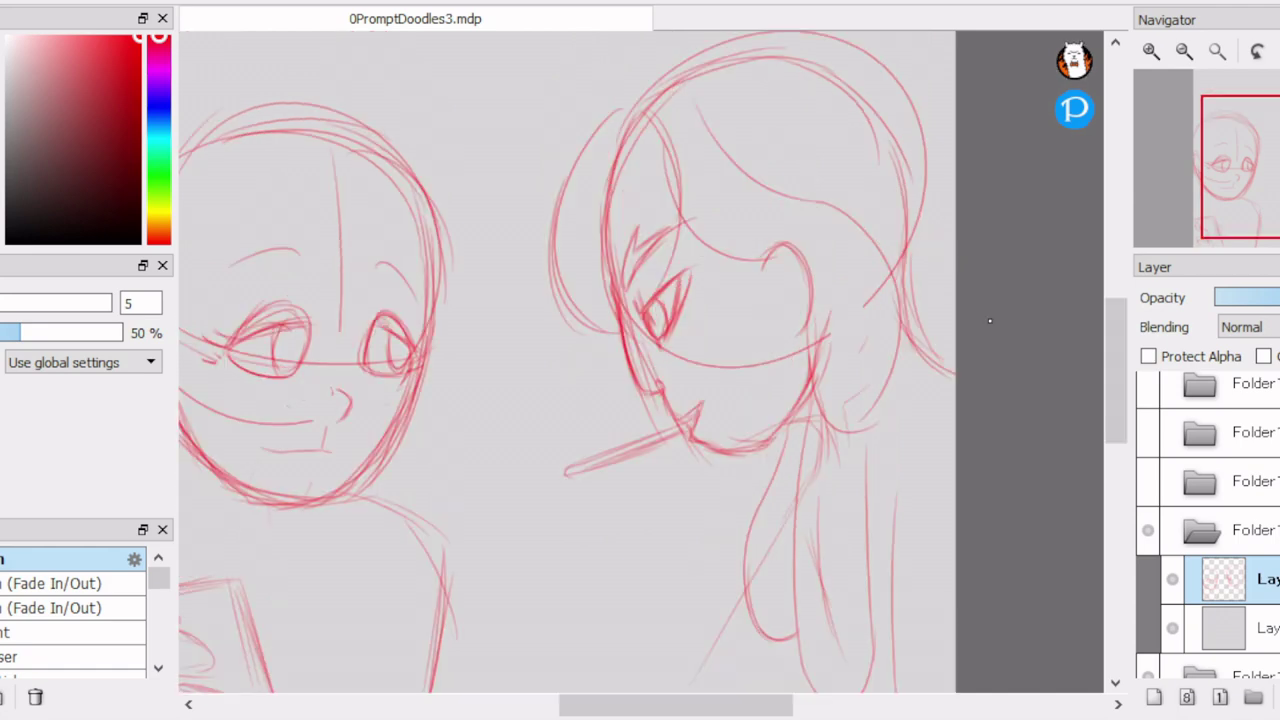
Sketch large bow-like loops at the top front of the right head.
scroll(989, 320, "down", 5)
scroll(989, 320, "up", 5)
mouse_move(700, 222)
left_mouse_down()
mouse_move(682, 115)
mouse_move(690, 210)
left_mouse_up()
mouse_move(700, 150)
left_mouse_down()
mouse_move(560, 230)
mouse_move(560, 330)
left_mouse_up()
left_click_drag(700, 330, 565, 350)
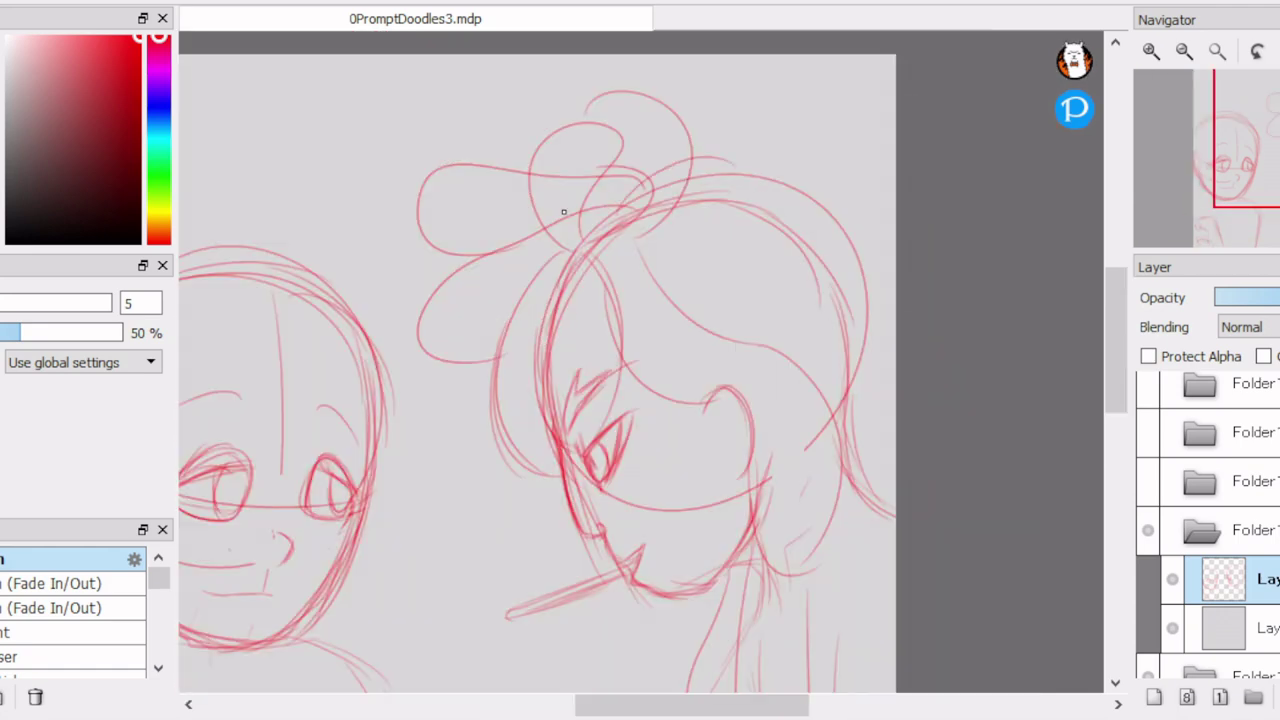
Sketch long hair strands sweeping back from the loops to the canvas edge on the right head.
left_click_drag(688, 160, 896, 178)
left_click_drag(670, 225, 844, 398)
left_click_drag(764, 186, 896, 300)
mouse_move(826, 334)
left_mouse_down()
mouse_move(852, 475)
mouse_move(896, 522)
left_mouse_up()
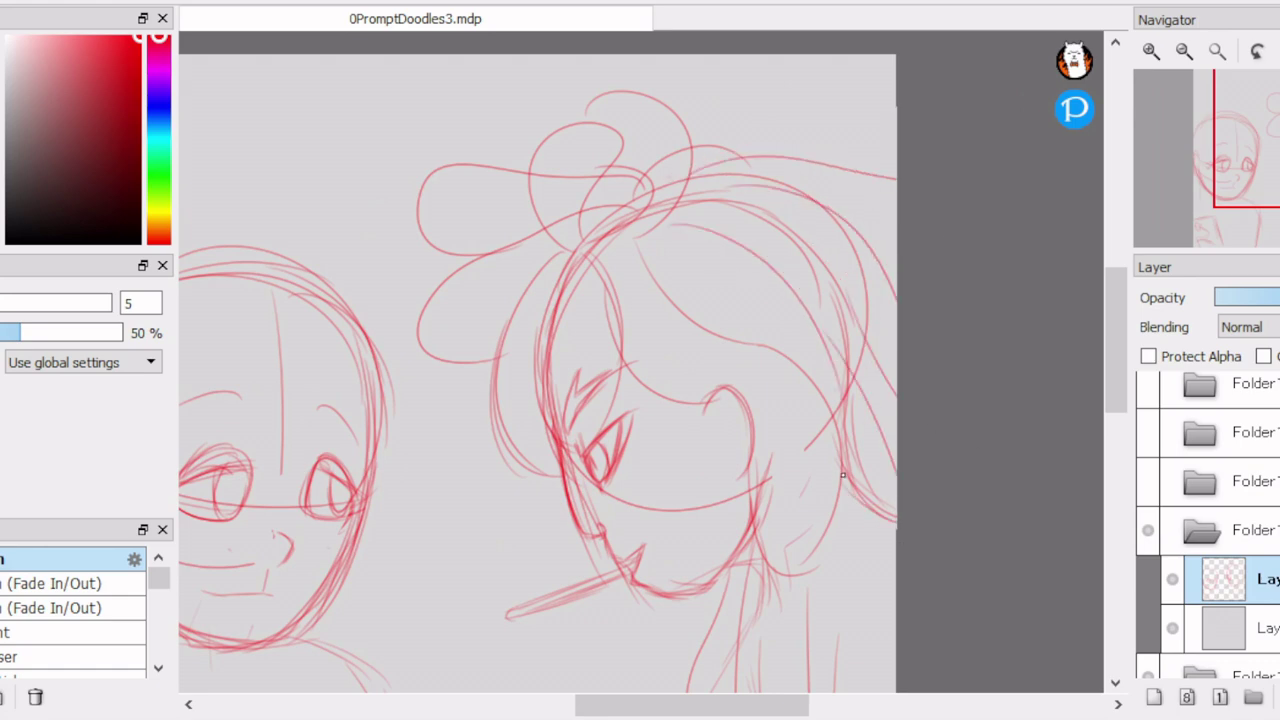
Sketch the right figure's shoulder, torso and clothing lines around the hanging hair strands.
scroll(883, 519, "down", 2)
scroll(849, 354, "down", 3)
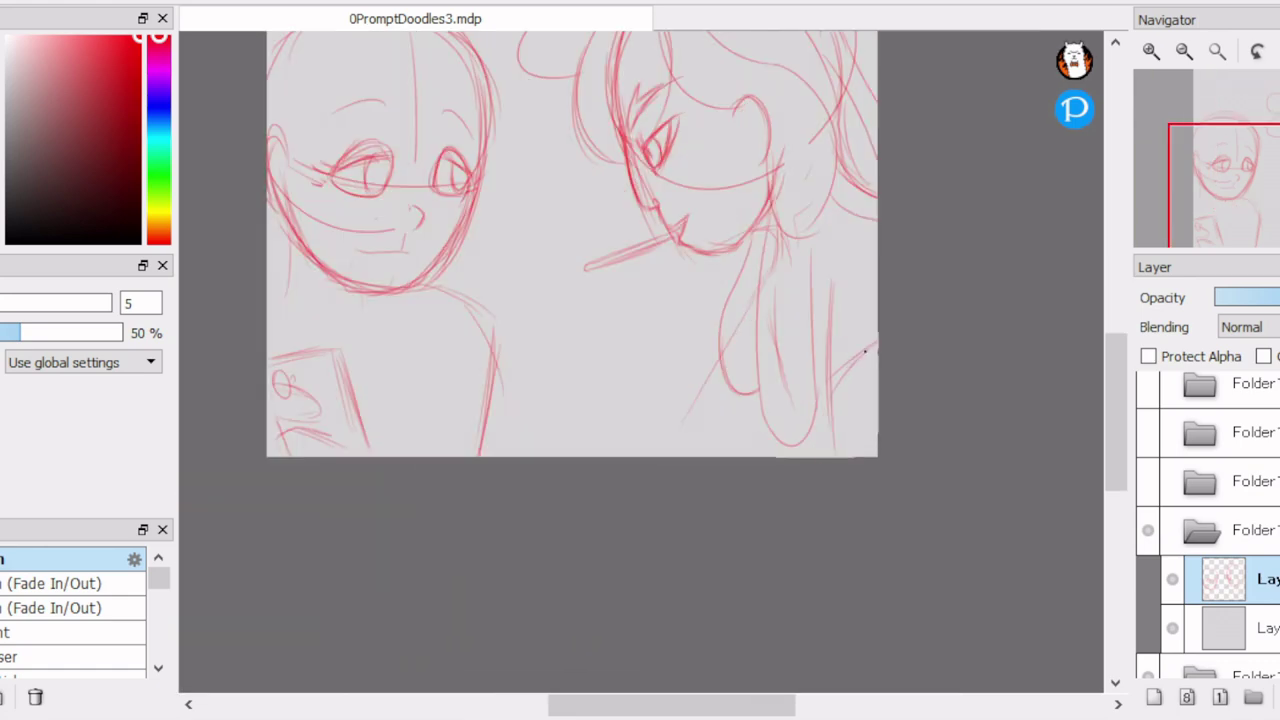
left_click_drag(756, 280, 686, 455)
left_click_drag(834, 296, 861, 239)
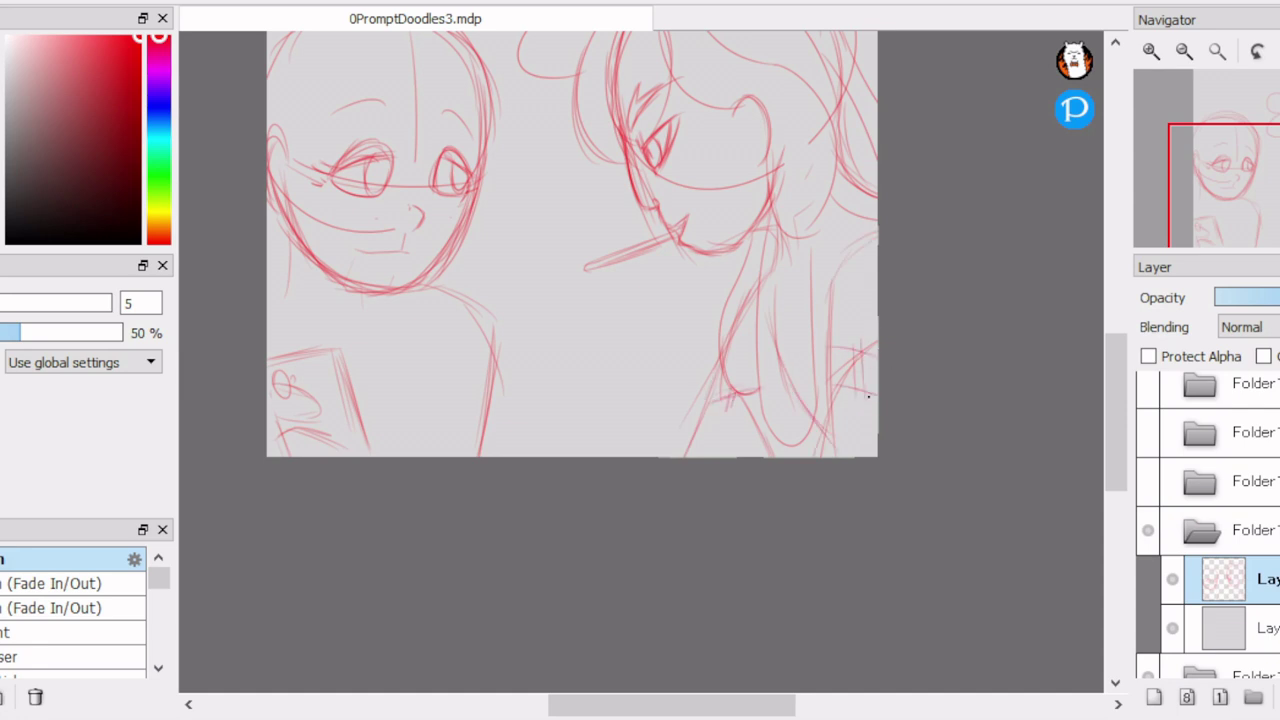
Sketch the left figure's neck, collar, rounded shoulder and sleeve lines.
scroll(838, 210, "left", 3)
left_click_drag(565, 300, 606, 380)
left_click_drag(558, 302, 480, 460)
left_click_drag(486, 294, 445, 328)
left_click_drag(596, 245, 568, 305)
left_click_drag(490, 369, 476, 460)
left_click_drag(612, 344, 600, 462)
Sketch the left head's fringe over the forehead and the hair along the side of its face.
scroll(530, 256, "up", 3)
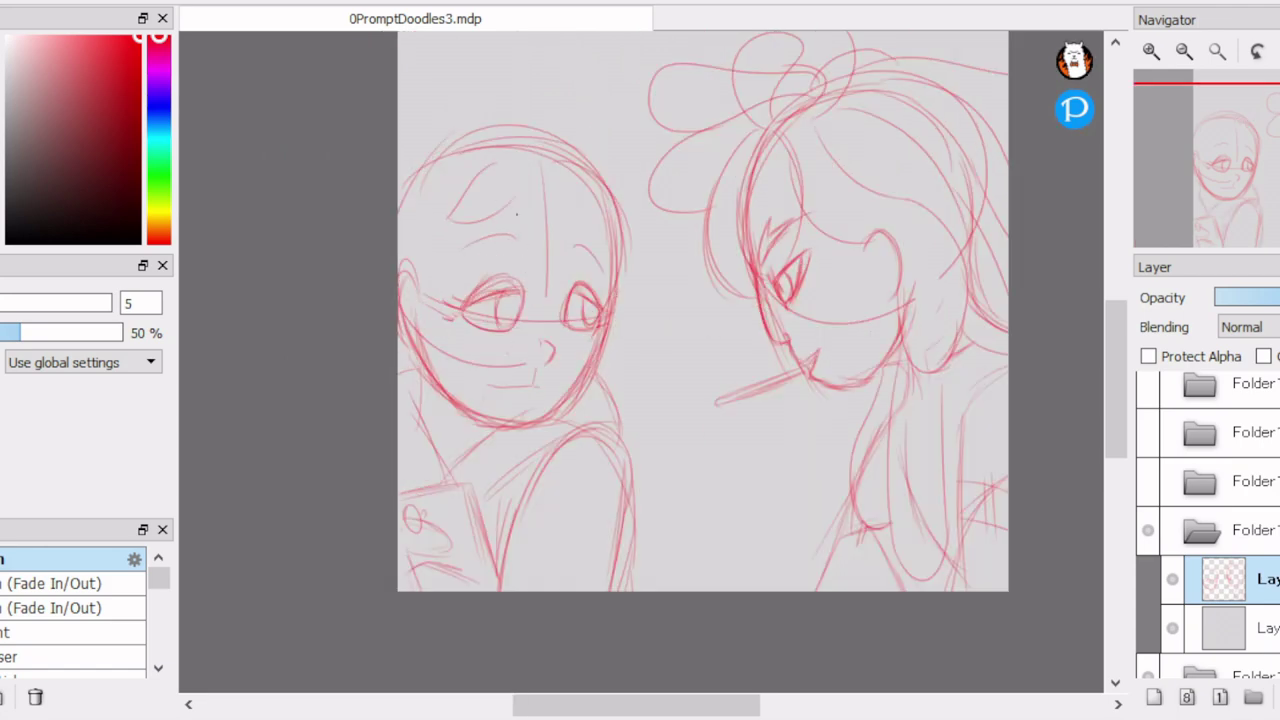
left_click_drag(616, 231, 622, 180)
left_click_drag(616, 250, 600, 335)
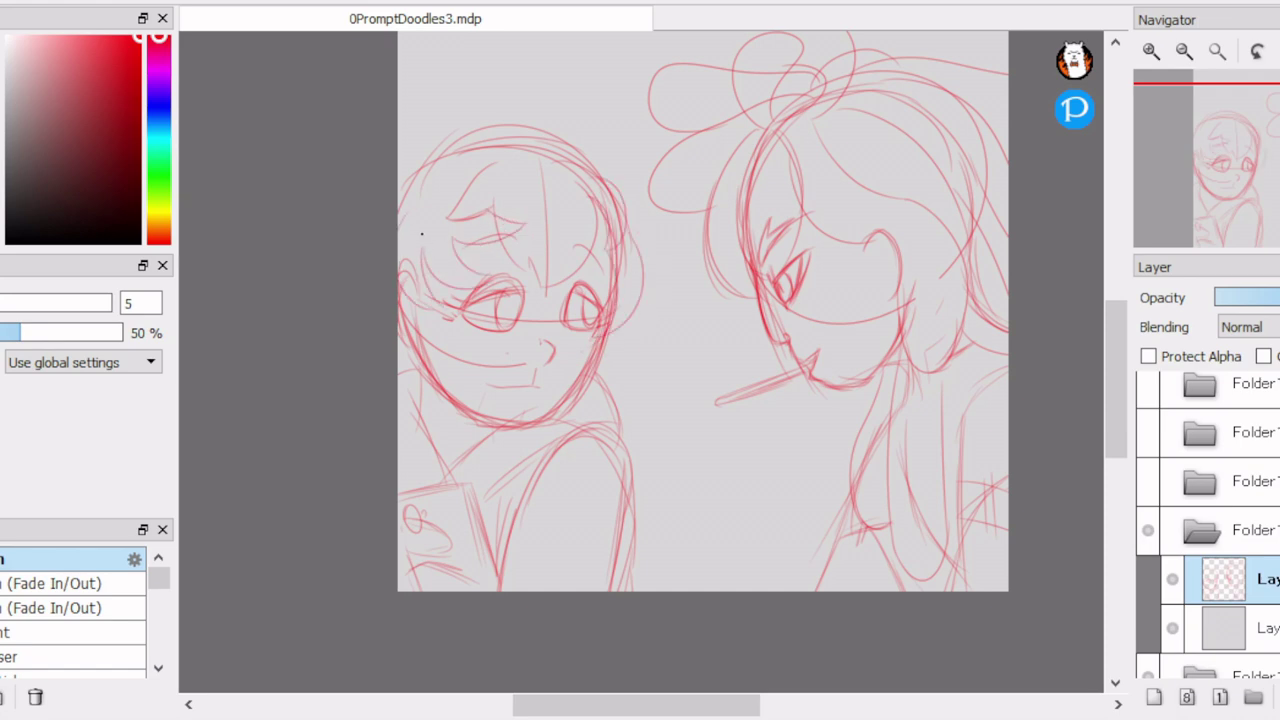
Sketch looped shapes and loose hair strands on top of the left head.
scroll(421, 233, "up", 2)
left_click_drag(380, 275, 598, 268)
left_click_drag(430, 228, 492, 160)
left_click_drag(424, 214, 366, 200)
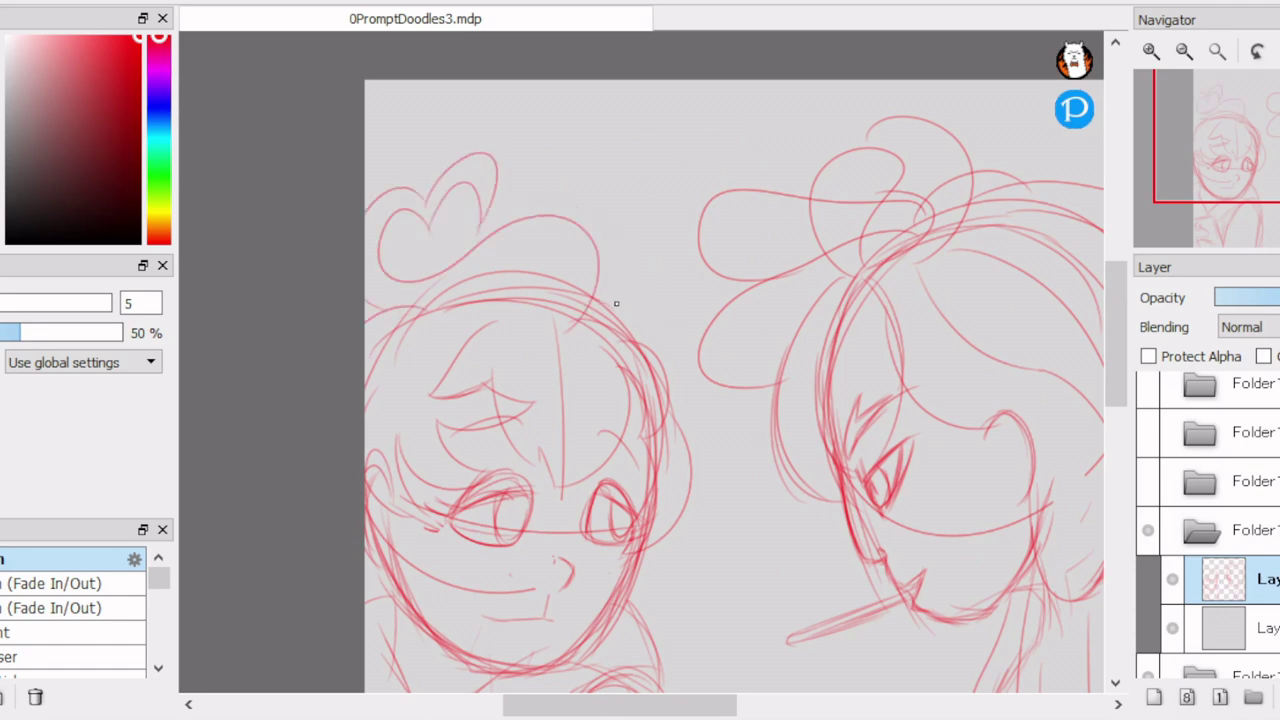
mouse_move(387, 482)
left_mouse_down()
mouse_move(452, 317)
mouse_move(598, 280)
left_mouse_up()
Thicken the upper lids of the left head's eyes and add lashes at their outer corners.
scroll(631, 362, "up", 1)
left_click_drag(460, 306, 596, 282)
left_click_drag(528, 290, 535, 338)
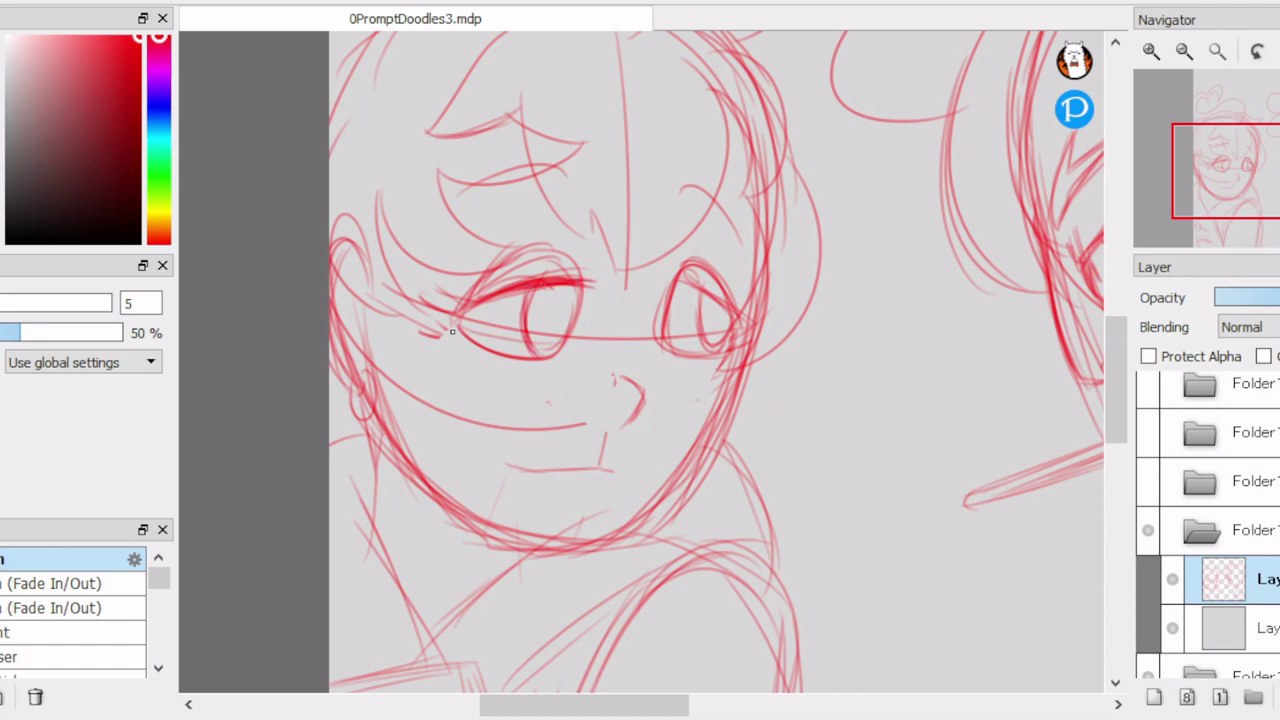
left_click_drag(692, 355, 660, 338)
left_click_drag(680, 281, 770, 322)
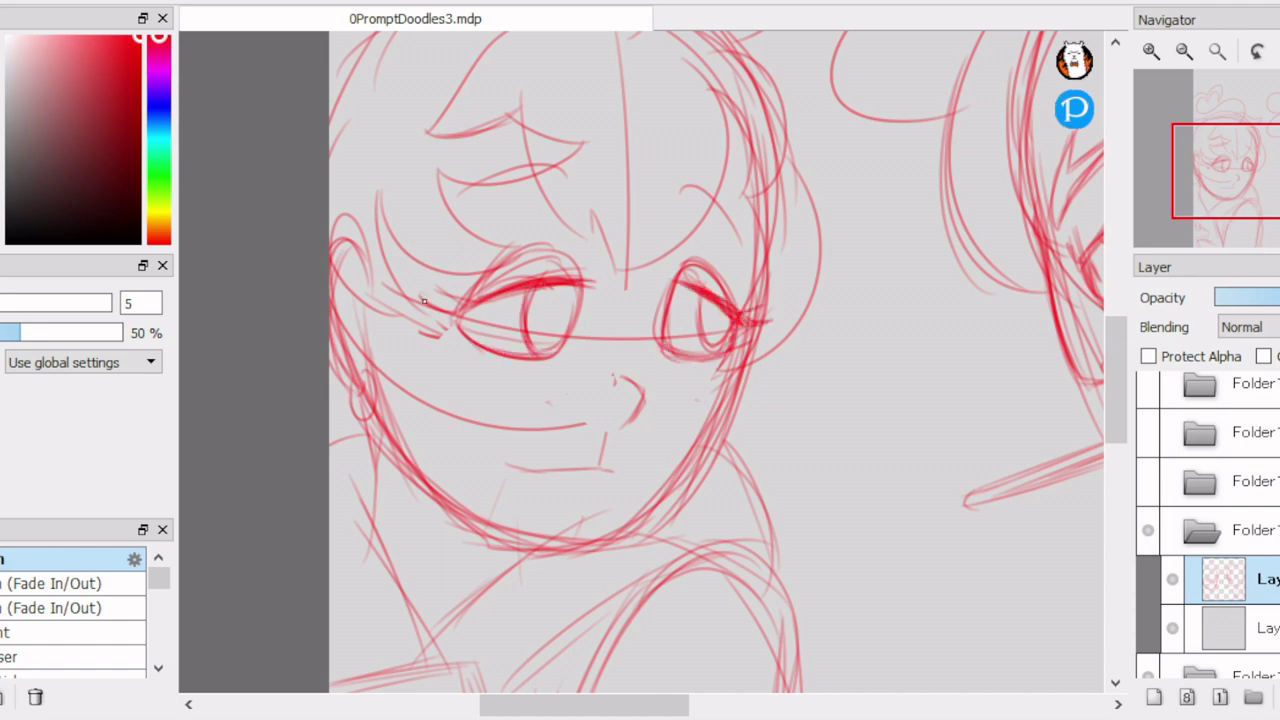
left_click_drag(414, 306, 494, 297)
Add pupils to the left head's eyes and sharpen the angular eyebrows above them.
scroll(684, 292, "up", 1)
left_click_drag(728, 252, 706, 340)
left_click_drag(530, 294, 480, 334)
left_click_drag(545, 242, 512, 310)
left_click_drag(544, 244, 541, 277)
scroll(752, 284, "down", 2)
left_click_drag(648, 194, 568, 236)
left_click_drag(652, 202, 650, 174)
scroll(601, 185, "up", 1)
mouse_move(734, 204)
left_mouse_down()
mouse_move(730, 246)
mouse_move(784, 256)
mouse_move(808, 402)
left_mouse_up()
left_click_drag(528, 367, 583, 297)
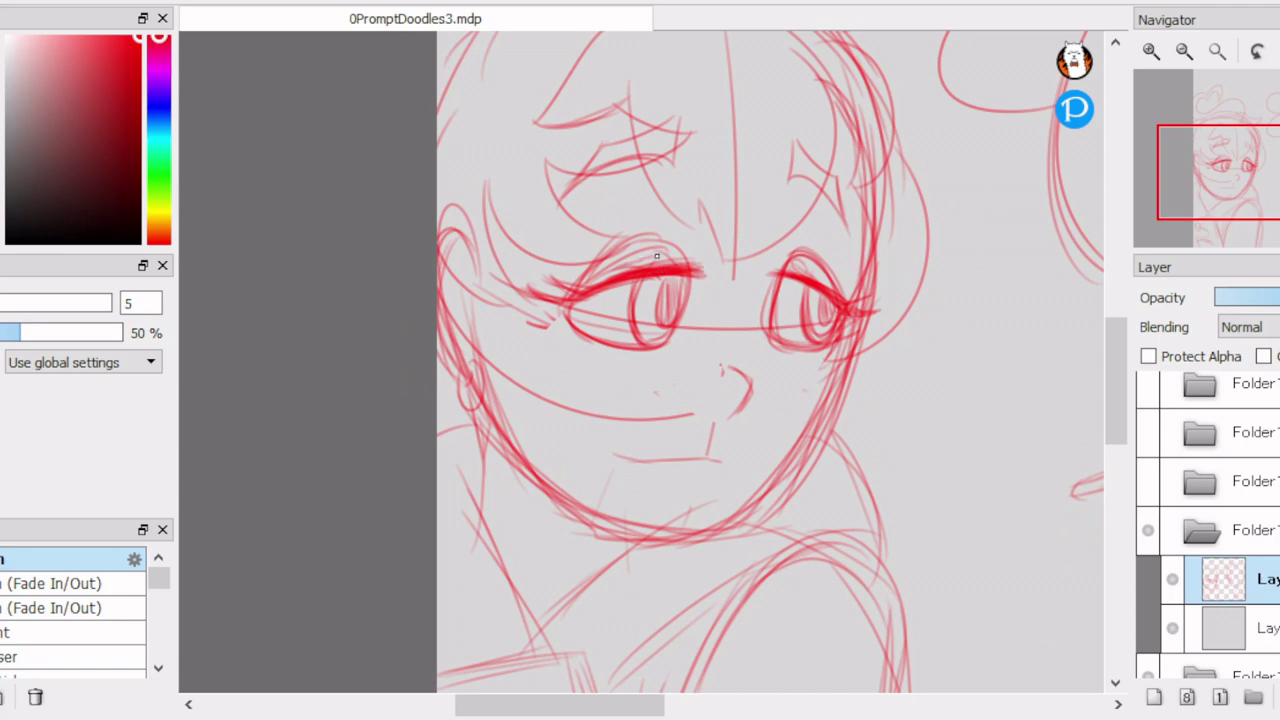
Refine the lower outlines and irises of the left head's eyes.
left_click_drag(717, 385, 722, 387)
left_click_drag(576, 332, 670, 348)
left_click_drag(694, 288, 668, 348)
scroll(734, 370, "down", 2)
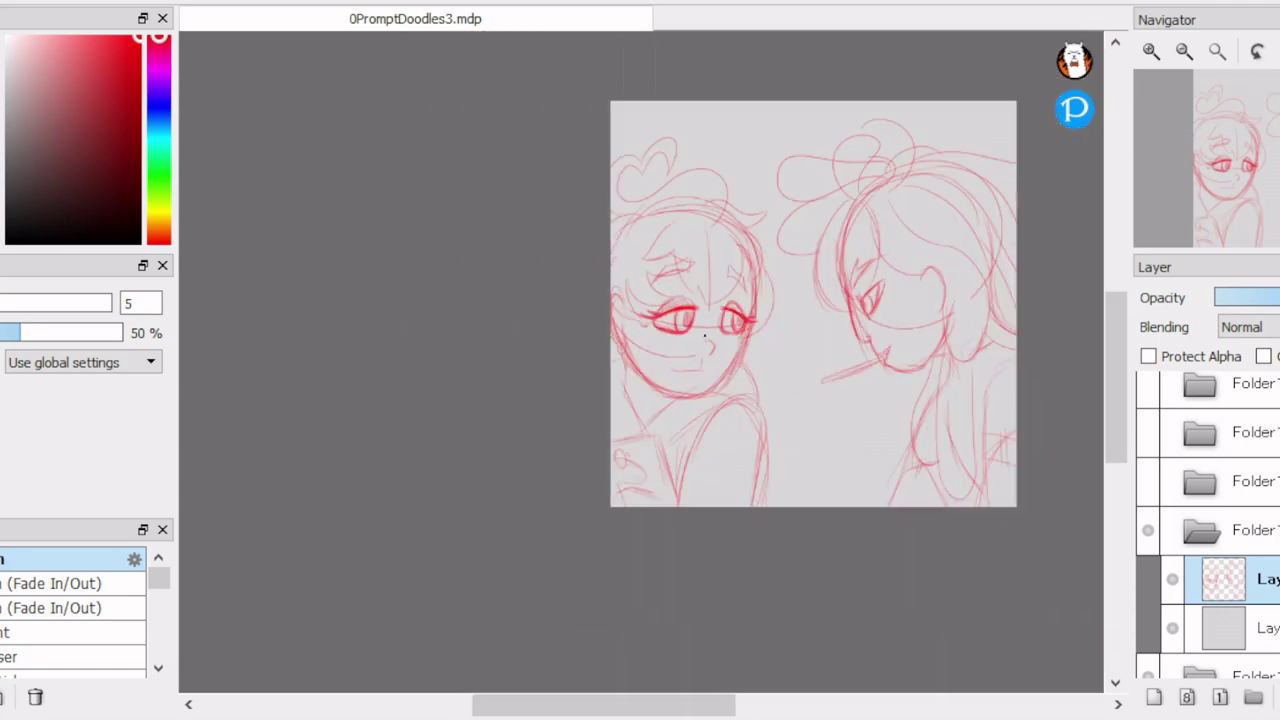
scroll(629, 357, "up", 2)
key("e")
key("b")
left_click_drag(576, 336, 694, 320)
left_click_drag(794, 336, 858, 346)
Redraw the left head's mouth as a slanted, curved smile.
scroll(736, 383, "down", 1)
scroll(736, 384, "up", 2)
left_click_drag(788, 432, 668, 397)
scroll(713, 421, "down", 2)
scroll(782, 358, "up", 2)
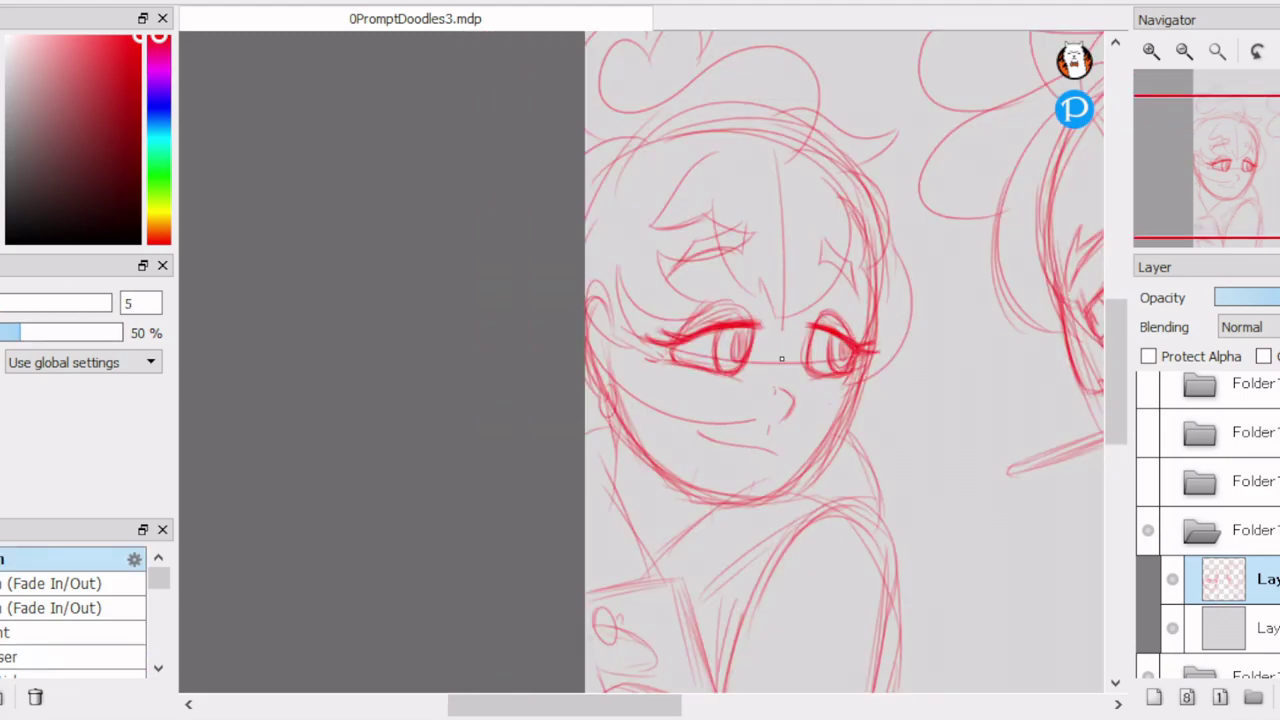
scroll(782, 358, "down", 2)
scroll(782, 358, "up", 2)
scroll(472, 370, "down", 2)
scroll(467, 323, "up", 2)
scroll(474, 310, "down", 2)
scroll(640, 360, "up", 1)
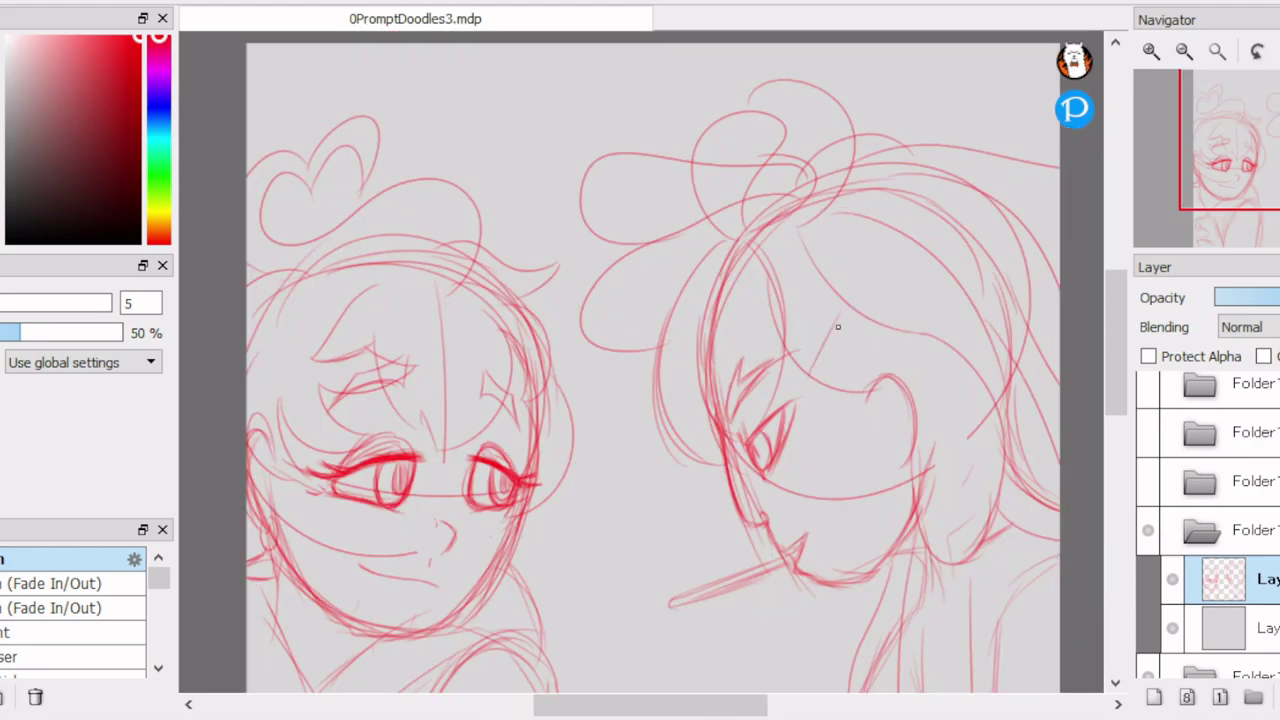
Draw a rectangular band around the hanging hair strand and add dividing lines across the right head's hair.
scroll(697, 419, "up", 2)
left_click_drag(697, 419, 808, 420)
left_click_drag(698, 470, 794, 472)
left_click_drag(710, 426, 712, 472)
left_click_drag(806, 424, 804, 472)
scroll(750, 452, "down", 3)
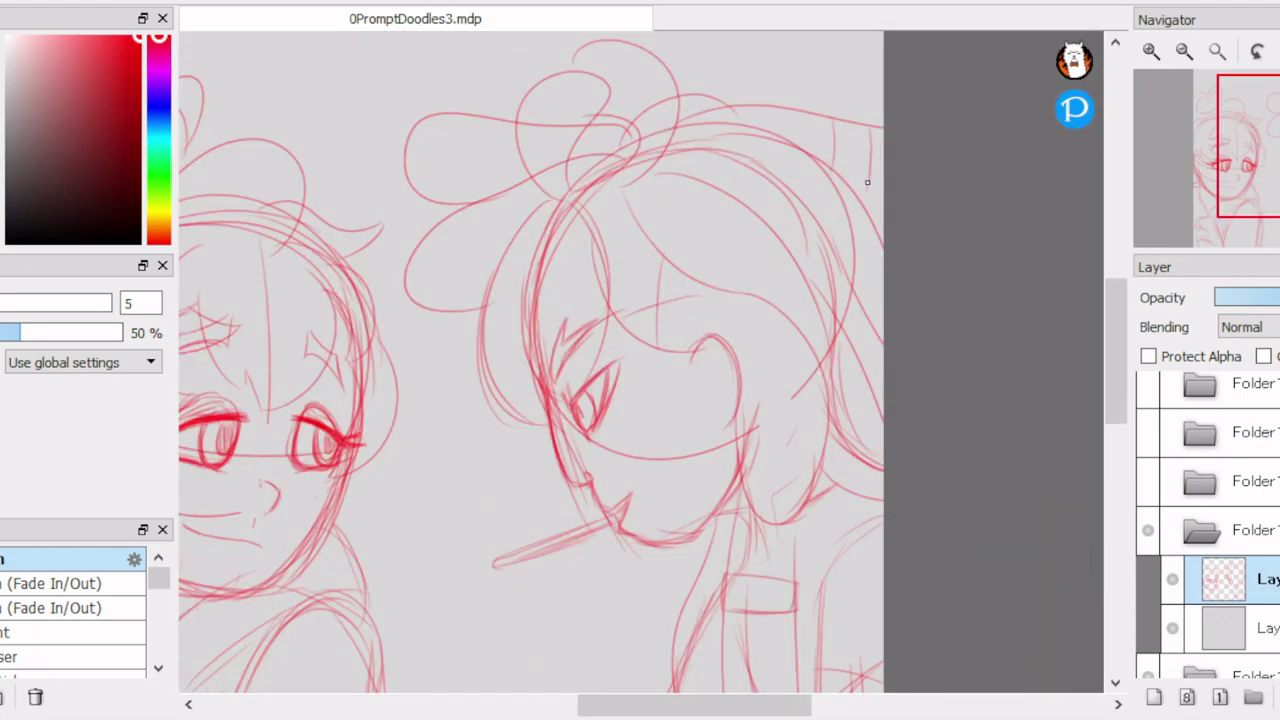
Add dividing lines to the right head's loops and darken the stick and facial profile.
scroll(718, 260, "up", 1)
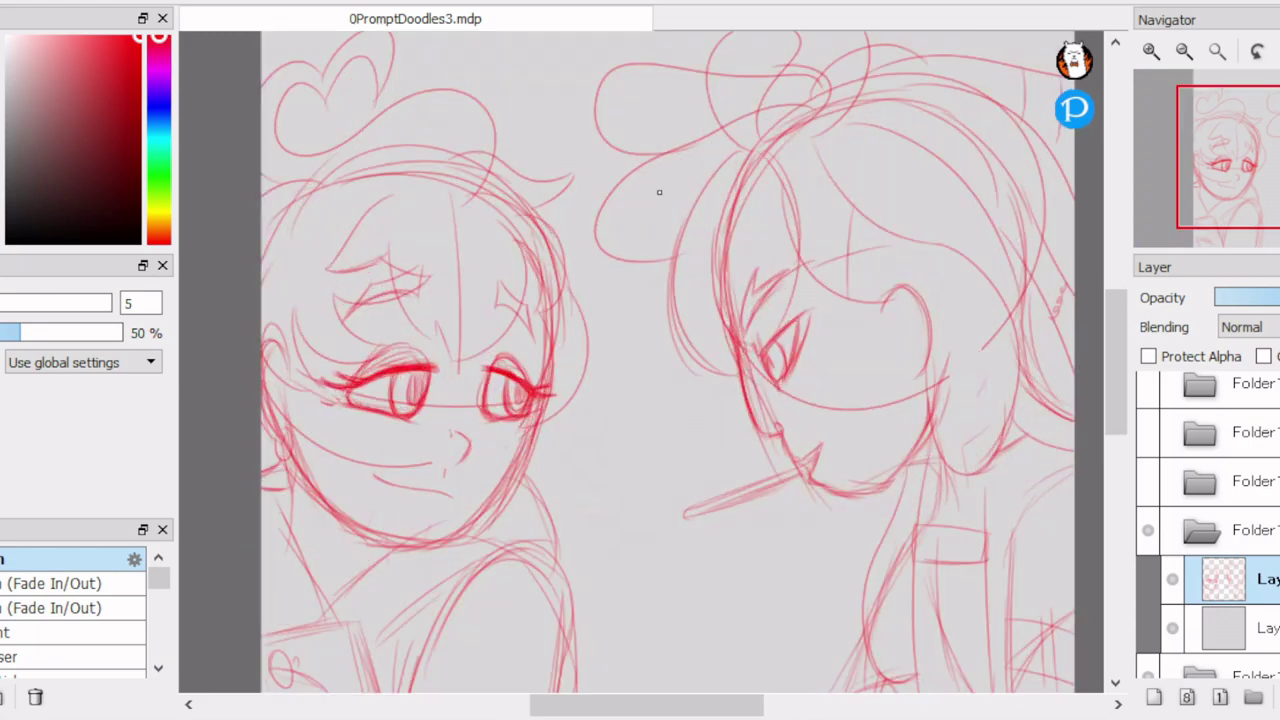
scroll(701, 138, "down", 1)
scroll(750, 300, "up", 3)
mouse_move(665, 170)
left_mouse_down()
mouse_move(720, 260)
mouse_move(819, 214)
mouse_move(855, 168)
left_mouse_up()
mouse_move(852, 172)
left_mouse_down()
mouse_move(786, 340)
mouse_move(781, 322)
left_mouse_up()
mouse_move(380, 437)
left_mouse_down()
mouse_move(650, 332)
mouse_move(275, 468)
mouse_move(277, 509)
mouse_move(609, 385)
mouse_move(796, 288)
left_mouse_up()
left_click_drag(562, 402, 262, 512)
left_click_drag(600, 200, 580, 550)
mouse_move(578, 265)
left_mouse_down()
mouse_move(690, 515)
mouse_move(708, 492)
mouse_move(686, 480)
mouse_move(689, 513)
mouse_move(705, 490)
left_mouse_up()
Redraw the right head's ear with inner contours and ring piercings.
key("e")
key("b")
mouse_move(1047, 127)
left_mouse_down()
mouse_move(777, 297)
mouse_move(783, 263)
mouse_move(840, 278)
mouse_move(860, 310)
mouse_move(800, 260)
mouse_move(833, 527)
mouse_move(737, 283)
left_mouse_up()
key("ctrl+z")
mouse_move(785, 240)
left_mouse_down()
mouse_move(755, 300)
mouse_move(785, 303)
mouse_move(742, 330)
left_mouse_up()
left_click_drag(790, 285, 760, 378)
scroll(776, 288, "down", 4)
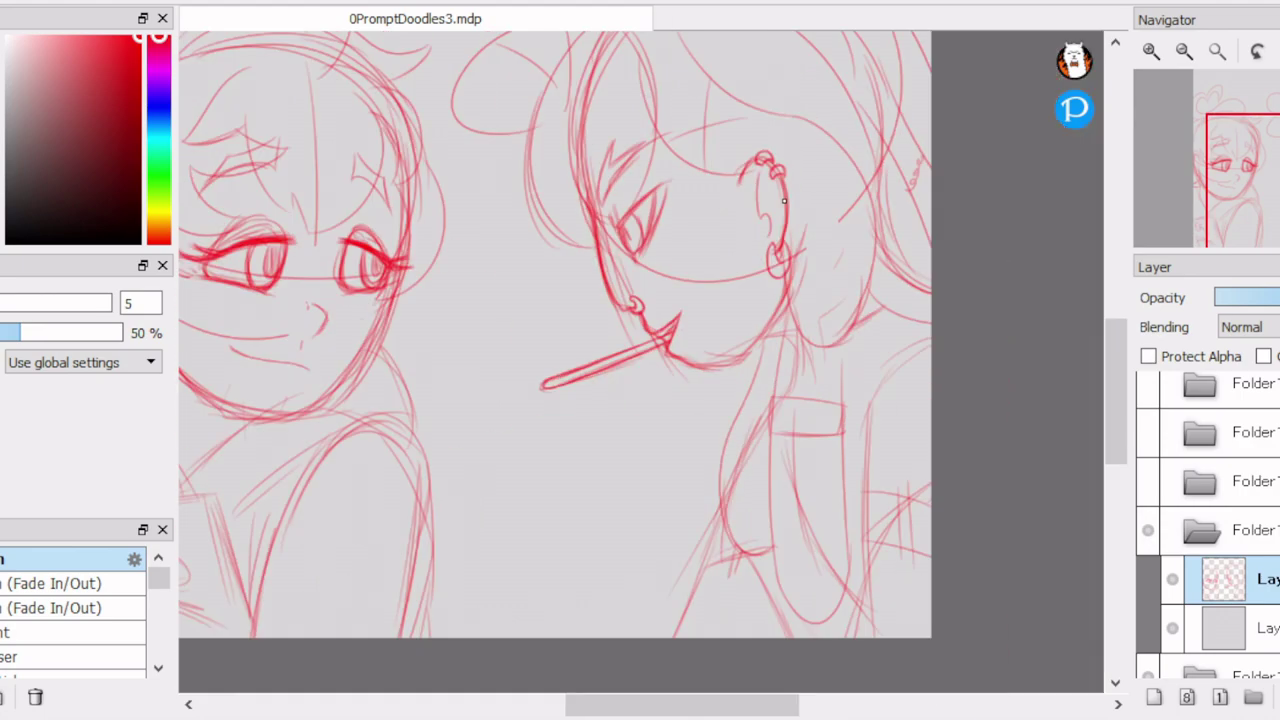
Darken the right head's hair tie and the hairline of its parted fringe.
left_click_drag(603, 108, 790, 250)
scroll(560, 200, "up", 2)
mouse_move(590, 158)
left_mouse_down()
mouse_move(540, 250)
mouse_move(507, 267)
left_mouse_up()
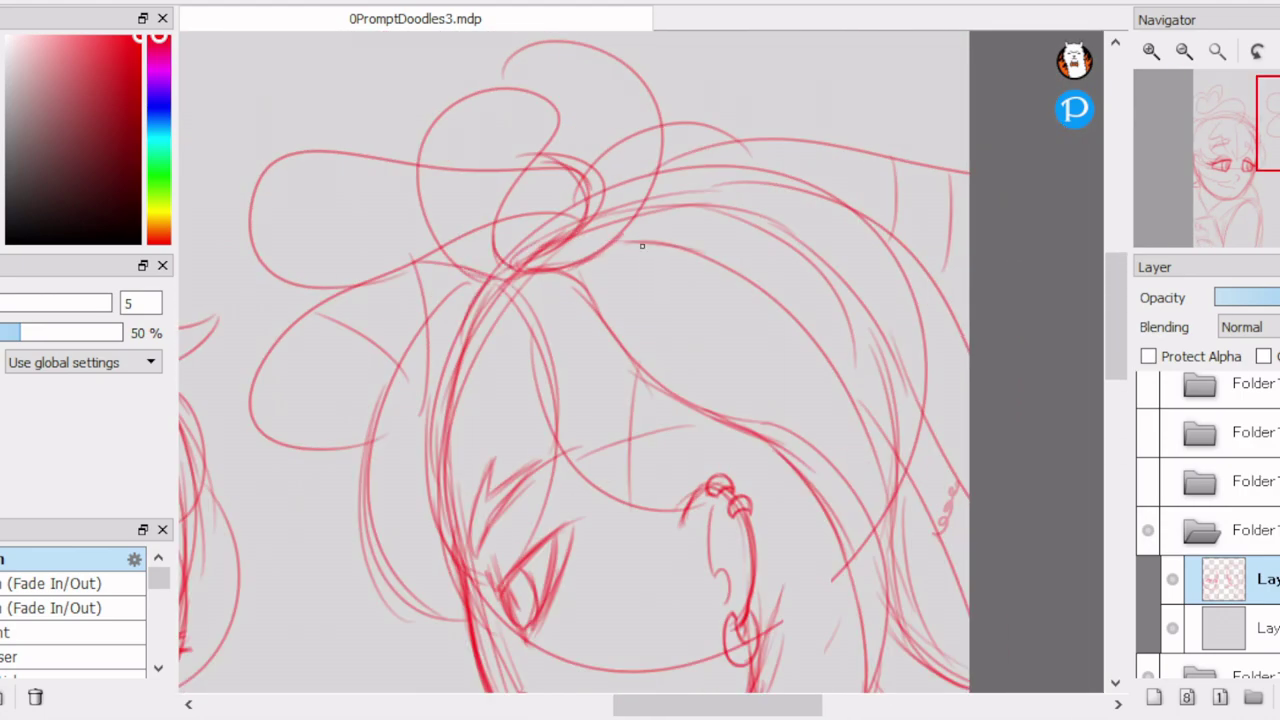
Reinforce the right head's swept-back hair strands and the beaded detail near the canvas edge.
scroll(690, 256, "down", 2)
mouse_move(649, 260)
left_mouse_down()
mouse_move(760, 350)
mouse_move(785, 480)
mouse_move(817, 450)
left_mouse_up()
left_click_drag(636, 192, 850, 368)
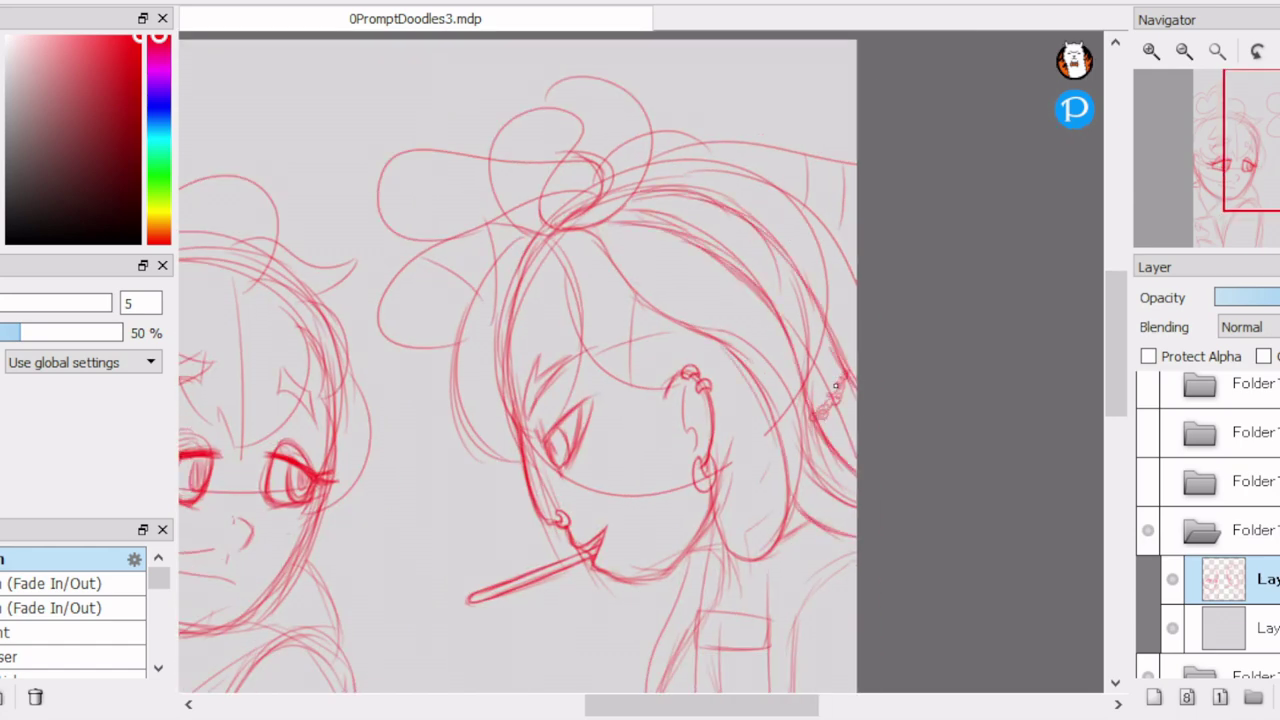
left_click_drag(632, 183, 845, 240)
left_click_drag(606, 165, 855, 160)
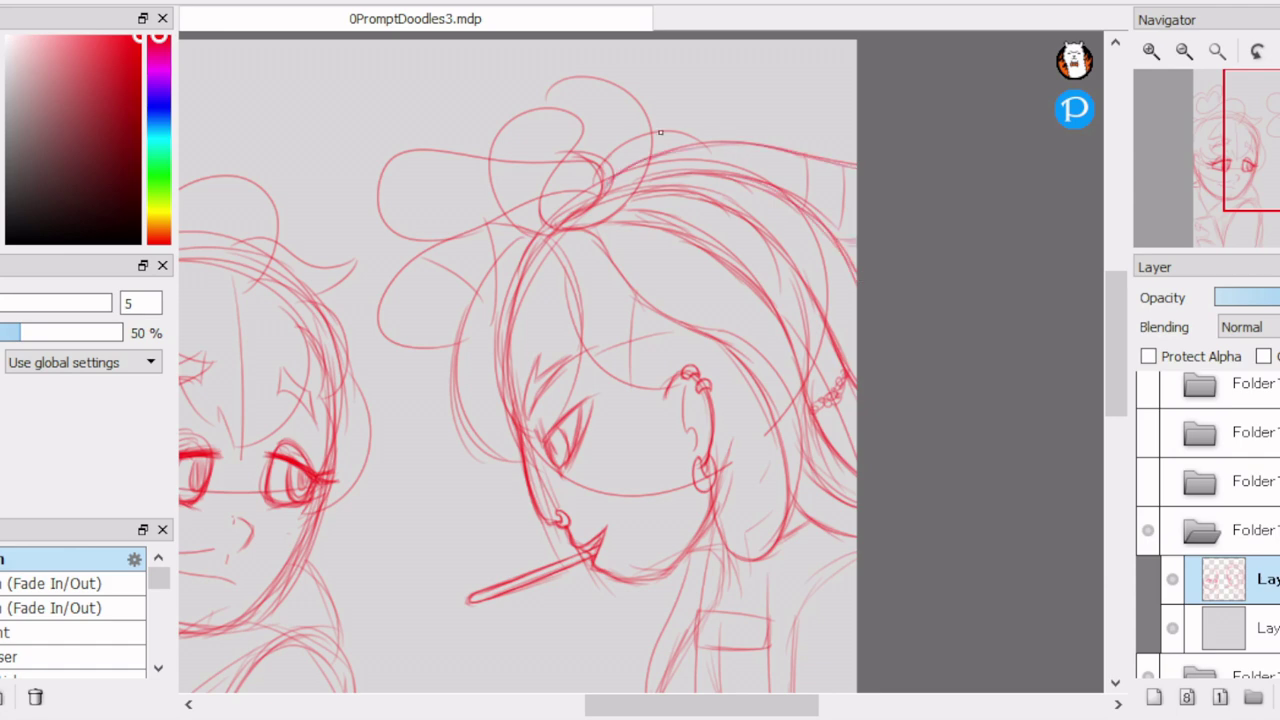
Reinforce the right character's banded hanging lock, the strand beside it and the torso lines near the canvas edge.
scroll(815, 212, "down", 3)
scroll(679, 103, "up", 3)
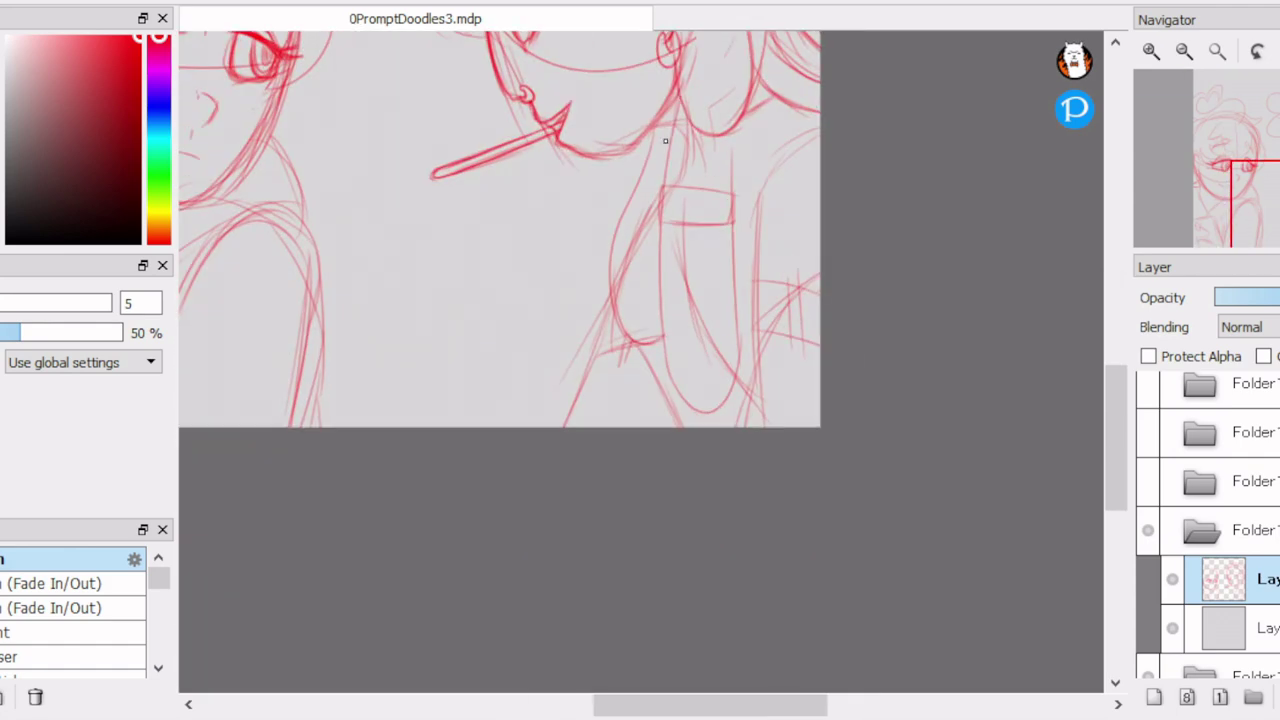
left_click_drag(660, 224, 700, 410)
left_click_drag(664, 125, 660, 300)
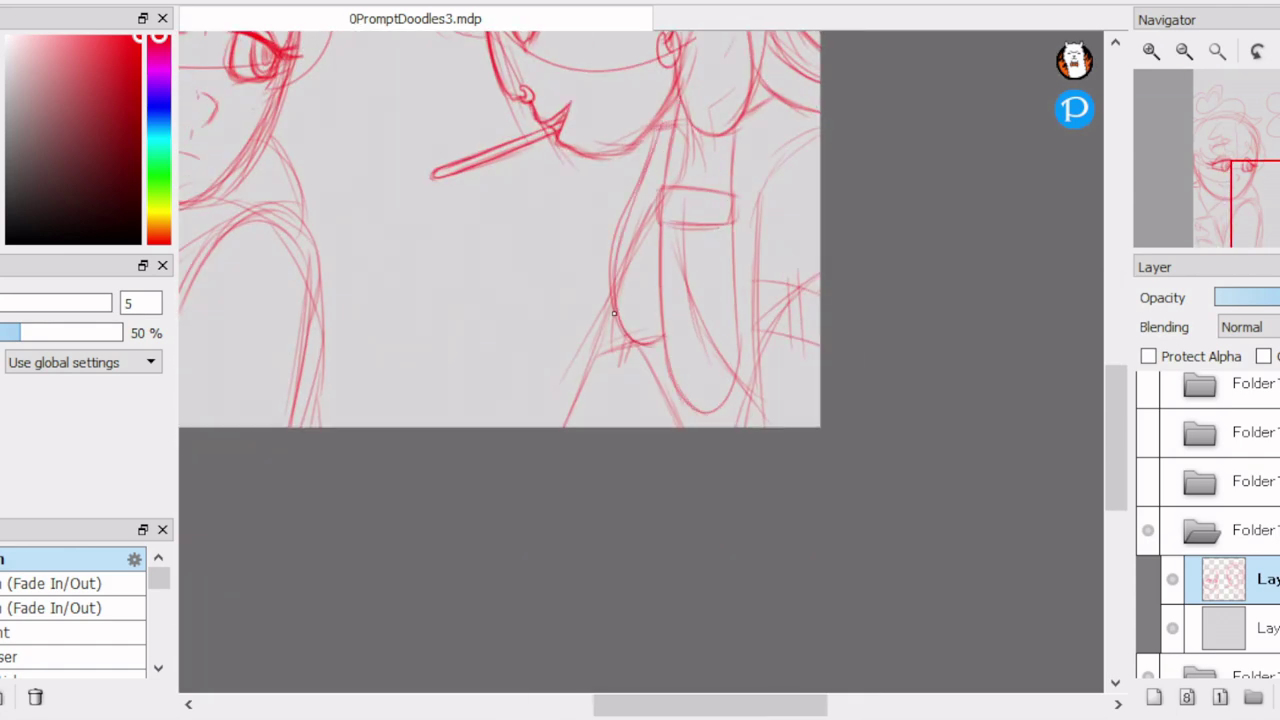
left_click_drag(756, 205, 748, 350)
mouse_move(743, 270)
left_mouse_down()
mouse_move(759, 379)
mouse_move(750, 428)
left_mouse_up()
Darken the left character's collar, shoulder, sleeve and shirt-front lines.
scroll(750, 420, "down", 3)
scroll(700, 350, "up", 3)
scroll(600, 340, "down", 3)
scroll(563, 334, "up", 3)
key("e")
key("b")
mouse_move(578, 226)
left_mouse_down()
mouse_move(562, 308)
mouse_move(492, 420)
left_mouse_up()
mouse_move(580, 354)
left_mouse_down()
mouse_move(506, 466)
mouse_move(394, 526)
left_mouse_up()
left_click_drag(574, 398, 610, 596)
left_click_drag(598, 446, 606, 646)
mouse_move(532, 356)
left_mouse_down()
mouse_move(598, 452)
mouse_move(424, 512)
left_mouse_up()
left_click_drag(440, 434, 362, 486)
left_click_drag(362, 498, 312, 399)
left_click_drag(376, 506, 420, 612)
Sketch a loose curl and an outer hair strand below the right head's chin.
scroll(600, 480, "down", 3)
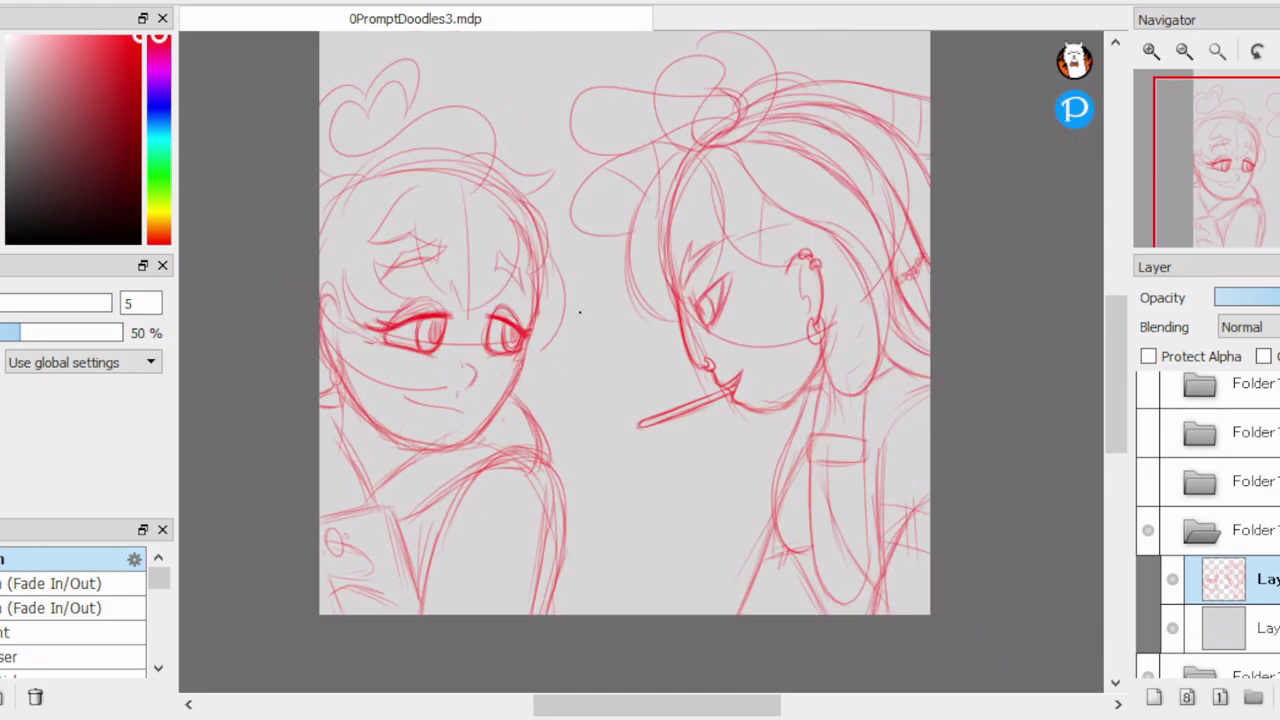
scroll(779, 366, "up", 3)
scroll(760, 440, "down", 3)
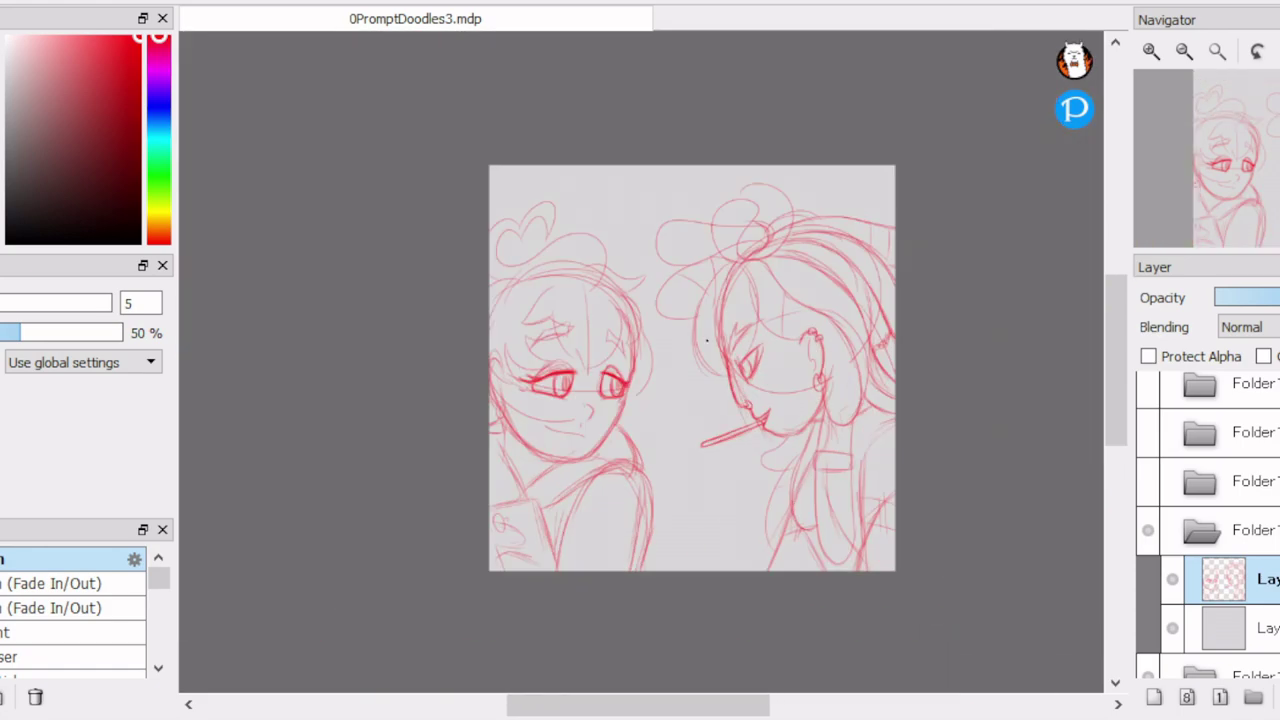
scroll(651, 242, "up", 4)
scroll(651, 242, "down", 3)
Fade the red sketch and add a new layer above it for the black line art.
key("ctrl+shift+n")
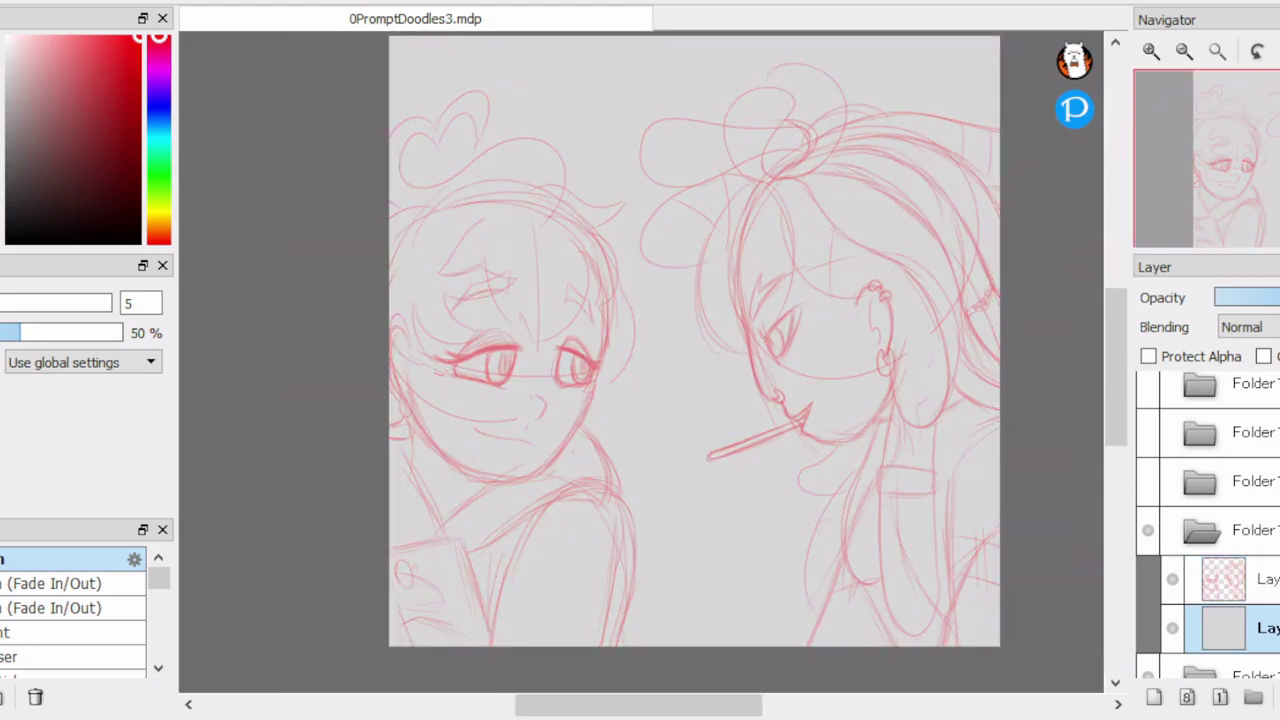
scroll(651, 242, "up", 1)
scroll(651, 242, "down", 1)
Ink the right head's two long front hair loops in black over the sketch.
scroll(598, 92, "up", 4)
mouse_move(598, 92)
left_mouse_down()
mouse_move(555, 130)
mouse_move(520, 220)
mouse_move(551, 480)
mouse_move(655, 400)
mouse_move(660, 370)
left_mouse_up()
mouse_move(598, 94)
left_mouse_down()
mouse_move(640, 155)
mouse_move(661, 390)
left_mouse_up()
mouse_move(545, 105)
left_mouse_down()
mouse_move(418, 425)
mouse_move(550, 530)
mouse_move(515, 395)
mouse_move(545, 505)
mouse_move(586, 538)
left_mouse_up()
Ink the right head's facial profile, ring, open mouth and the stick held in it.
scroll(586, 538, "up", 3)
mouse_move(450, 238)
left_mouse_down()
mouse_move(580, 277)
mouse_move(593, 256)
mouse_move(643, 314)
mouse_move(523, 174)
left_mouse_up()
mouse_move(510, 212)
left_mouse_down()
mouse_move(534, 300)
mouse_move(641, 300)
mouse_move(732, 248)
mouse_move(674, 451)
mouse_move(740, 476)
left_mouse_up()
mouse_move(588, 322)
left_mouse_down()
mouse_move(634, 334)
mouse_move(684, 312)
mouse_move(686, 297)
mouse_move(660, 380)
mouse_move(686, 346)
left_mouse_up()
scroll(609, 422, "down", 2)
mouse_move(461, 404)
left_mouse_down()
mouse_move(805, 283)
mouse_move(463, 404)
mouse_move(556, 398)
mouse_move(786, 308)
mouse_move(677, 360)
left_mouse_up()
scroll(629, 318, "up", 4)
mouse_move(629, 318)
left_mouse_down()
mouse_move(645, 358)
mouse_move(842, 158)
mouse_move(666, 327)
mouse_move(800, 200)
mouse_move(735, 250)
mouse_move(740, 365)
left_mouse_up()
key("e")
key("b")
key("ctrl+z")
Ink the right head's eye outline with a thick upper lid, pointed lashes and small lower lash marks.
left_click_drag(768, 240, 700, 418)
left_click_drag(650, 355, 700, 415)
left_click_drag(720, 262, 800, 192)
mouse_move(760, 238)
left_mouse_down()
mouse_move(818, 162)
mouse_move(775, 188)
mouse_move(742, 372)
left_mouse_up()
key("ctrl+z")
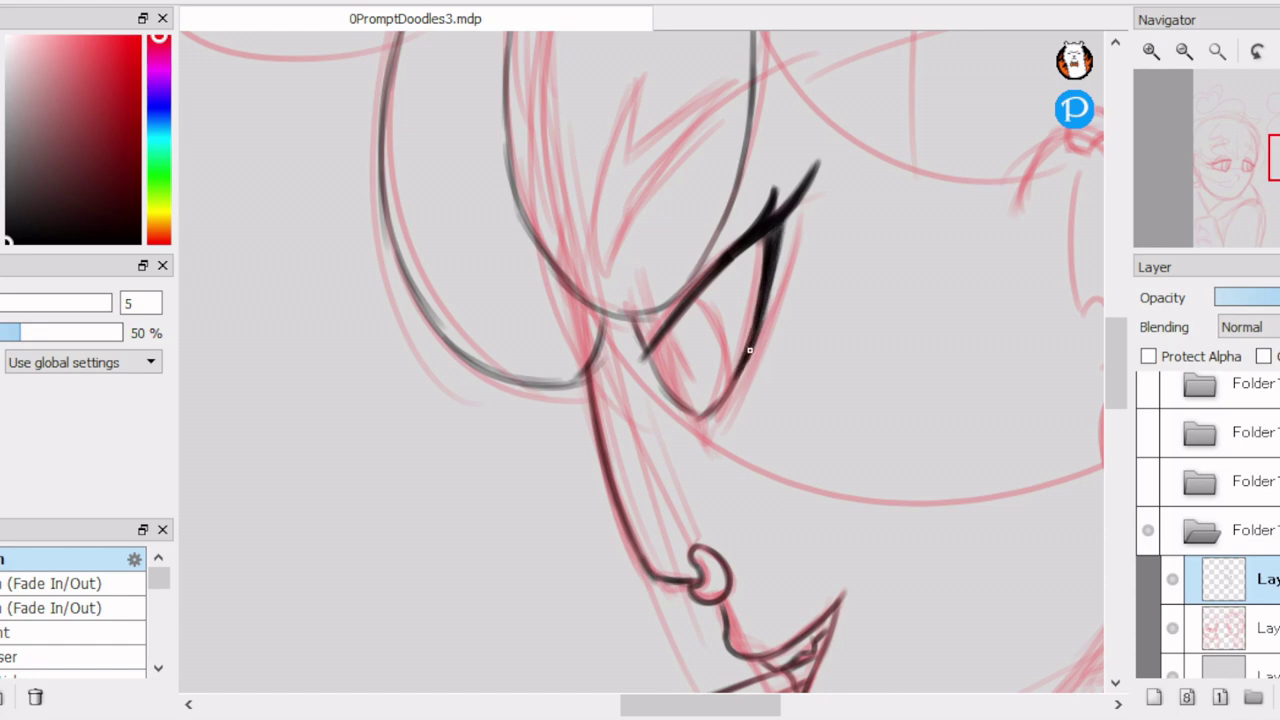
left_click_drag(700, 412, 642, 361)
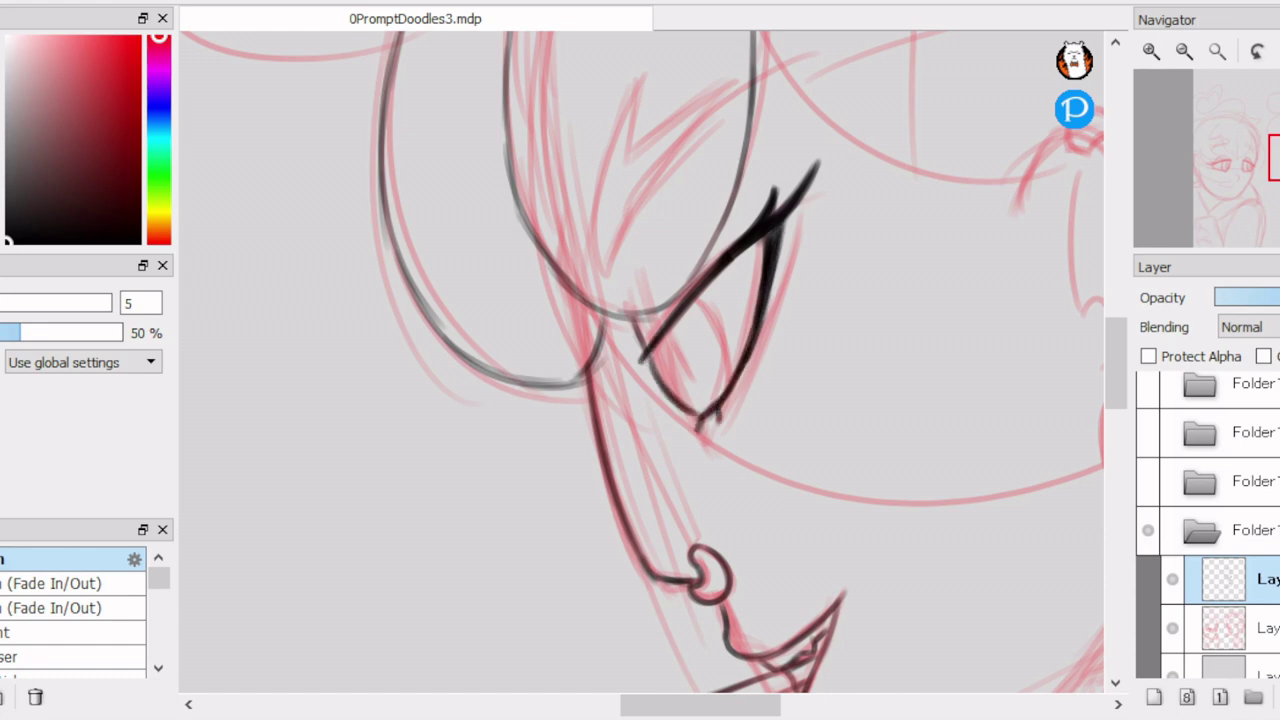
Ink the right head's jagged eyebrow inside the front hair loop.
scroll(790, 318, "down", 3)
scroll(700, 300, "up", 3)
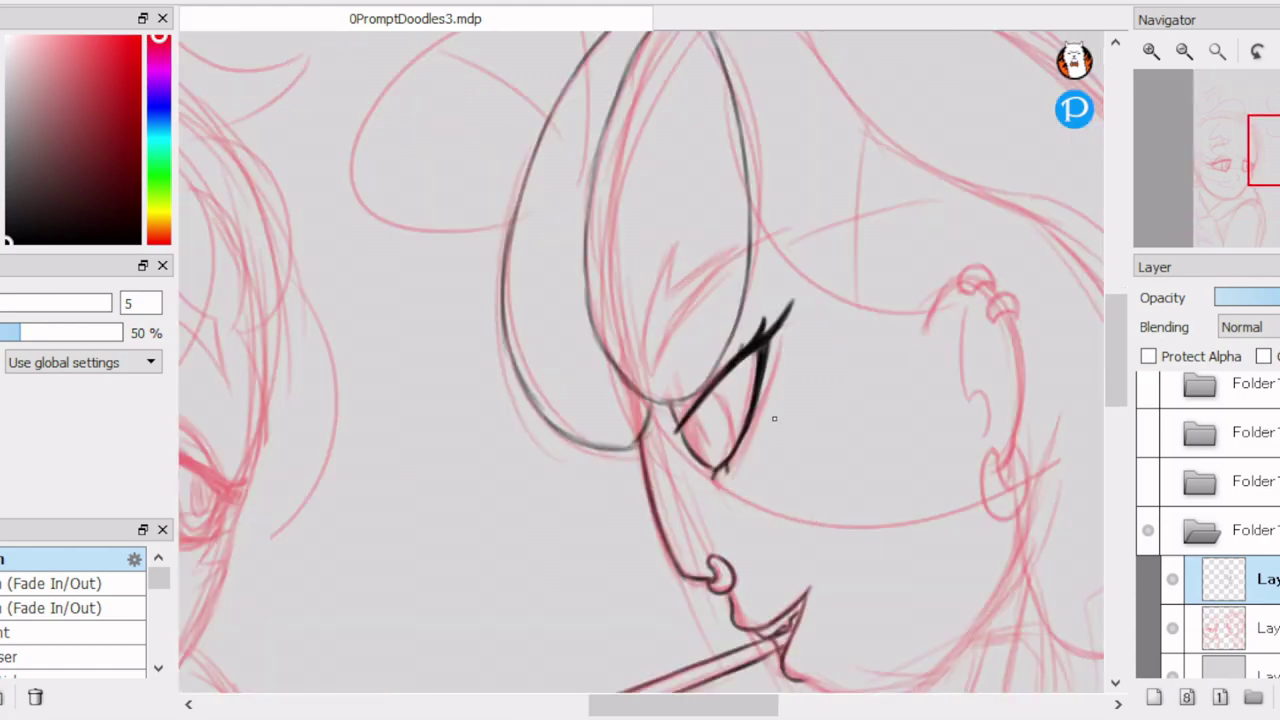
mouse_move(645, 352)
left_mouse_down()
mouse_move(673, 250)
mouse_move(674, 296)
mouse_move(734, 254)
left_mouse_up()
left_click_drag(651, 377, 734, 256)
Ink the front upper loop of the right head's topknot down to the knot.
scroll(696, 237, "up", 5)
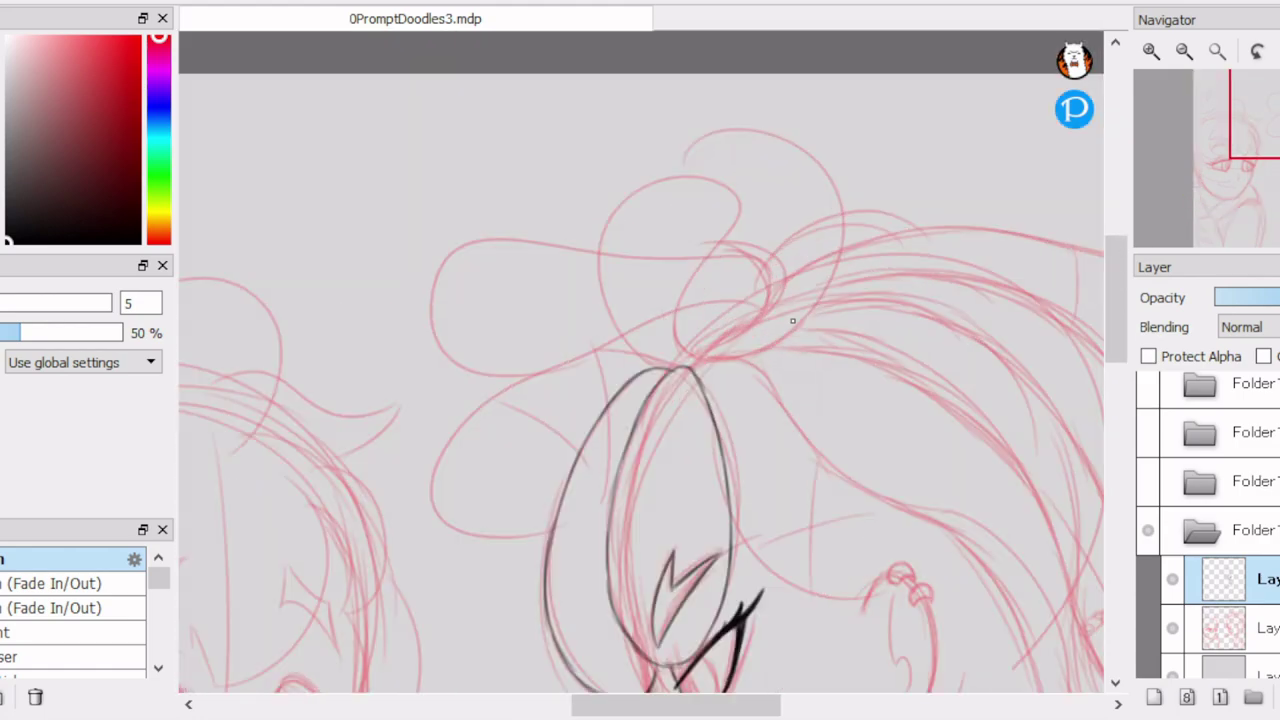
mouse_move(652, 398)
left_mouse_down()
mouse_move(592, 318)
mouse_move(622, 240)
left_mouse_up()
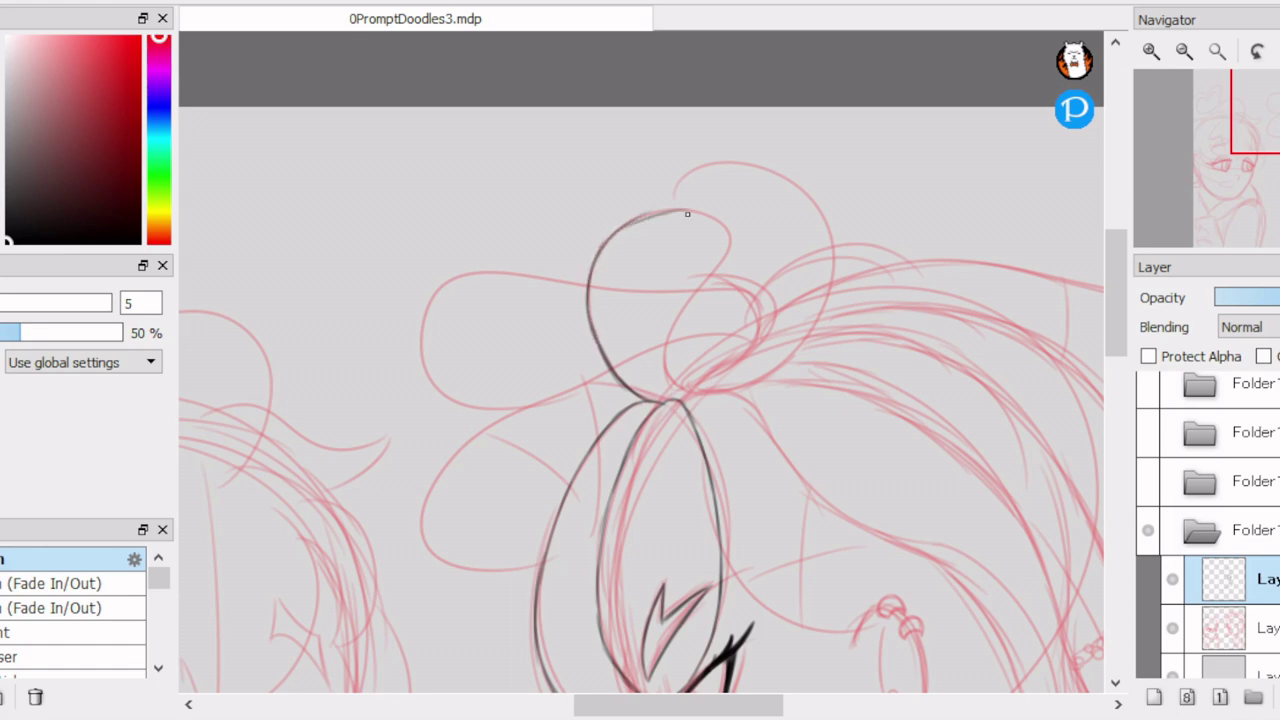
mouse_move(699, 214)
left_mouse_down()
mouse_move(728, 232)
mouse_move(680, 386)
left_mouse_up()
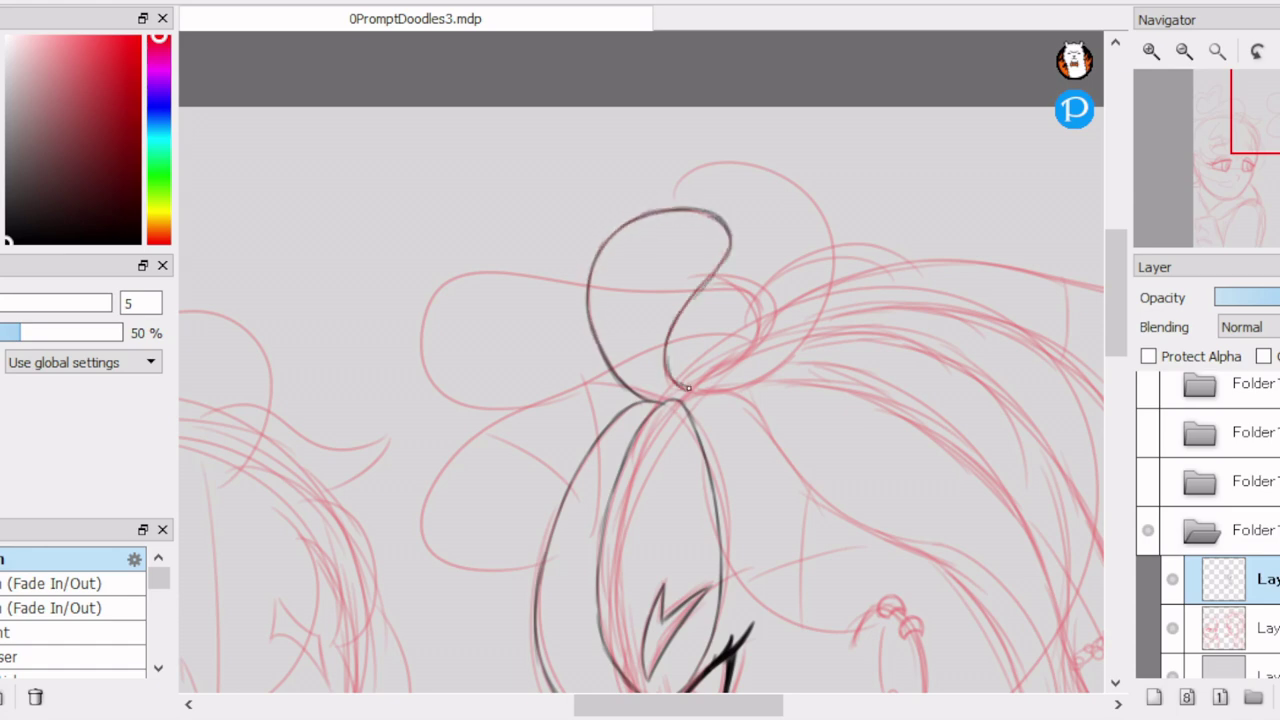
Ink the right head's hairline and the outer curve of its ear.
key("ctrl+plus")
mouse_move(285, 212)
left_mouse_down()
mouse_move(410, 352)
mouse_move(526, 382)
left_mouse_up()
mouse_move(402, 345)
left_mouse_down()
mouse_move(550, 384)
mouse_move(595, 315)
left_mouse_up()
left_click_drag(500, 388, 555, 486)
left_click_drag(541, 400, 556, 488)
left_click_drag(595, 338, 645, 338)
mouse_move(639, 382)
left_mouse_down()
mouse_move(677, 384)
mouse_move(690, 514)
mouse_move(660, 605)
left_mouse_up()
Ink the right head's ear piercings, inner ear contour, hanging earring and pointed sideburn.
scroll(700, 520, "down", 2)
scroll(700, 360, "up", 3)
mouse_move(688, 278)
left_mouse_down()
mouse_move(665, 427)
mouse_move(756, 345)
left_mouse_up()
left_click_drag(700, 310, 745, 440)
left_click_drag(680, 270, 730, 378)
left_click_drag(700, 296, 728, 355)
scroll(681, 146, "up", 3)
scroll(694, 371, "down", 4)
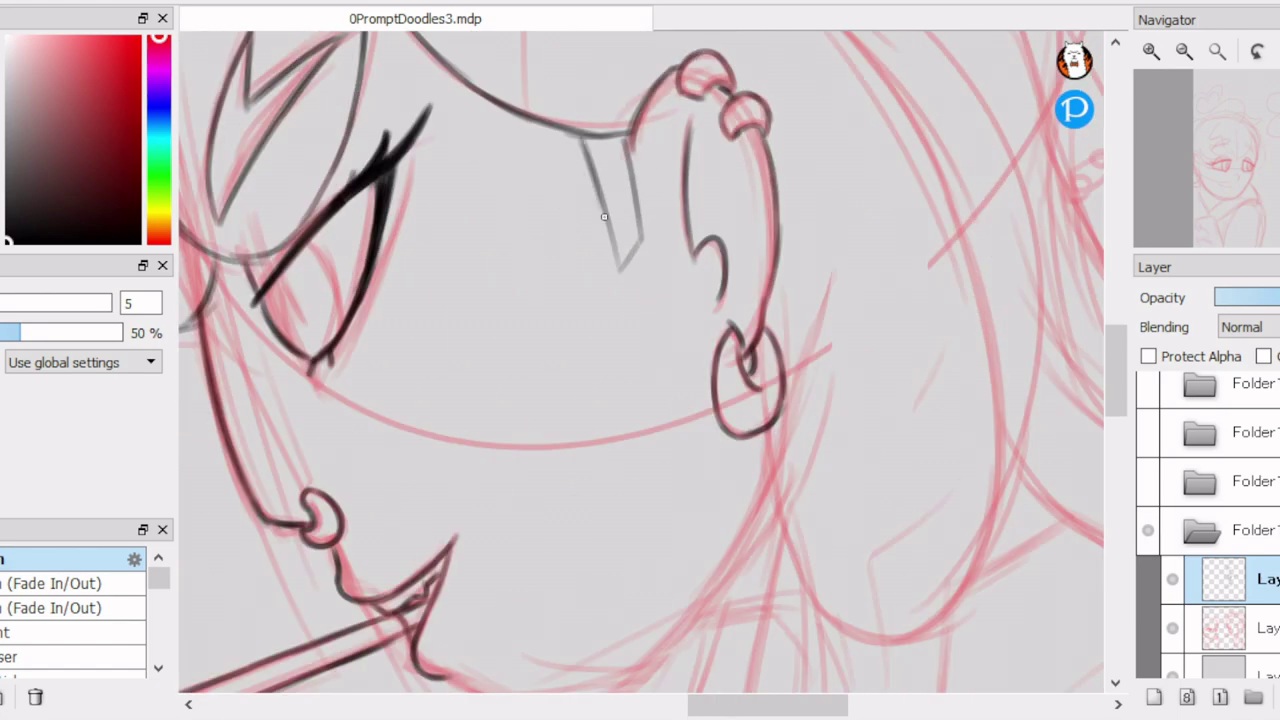
Ink the right head's jawline with a pointed triangular marking on the cheek.
scroll(640, 250, "up", 2)
left_click_drag(672, 358, 631, 193)
mouse_move(462, 390)
left_mouse_down()
mouse_move(628, 400)
mouse_move(736, 284)
left_mouse_up()
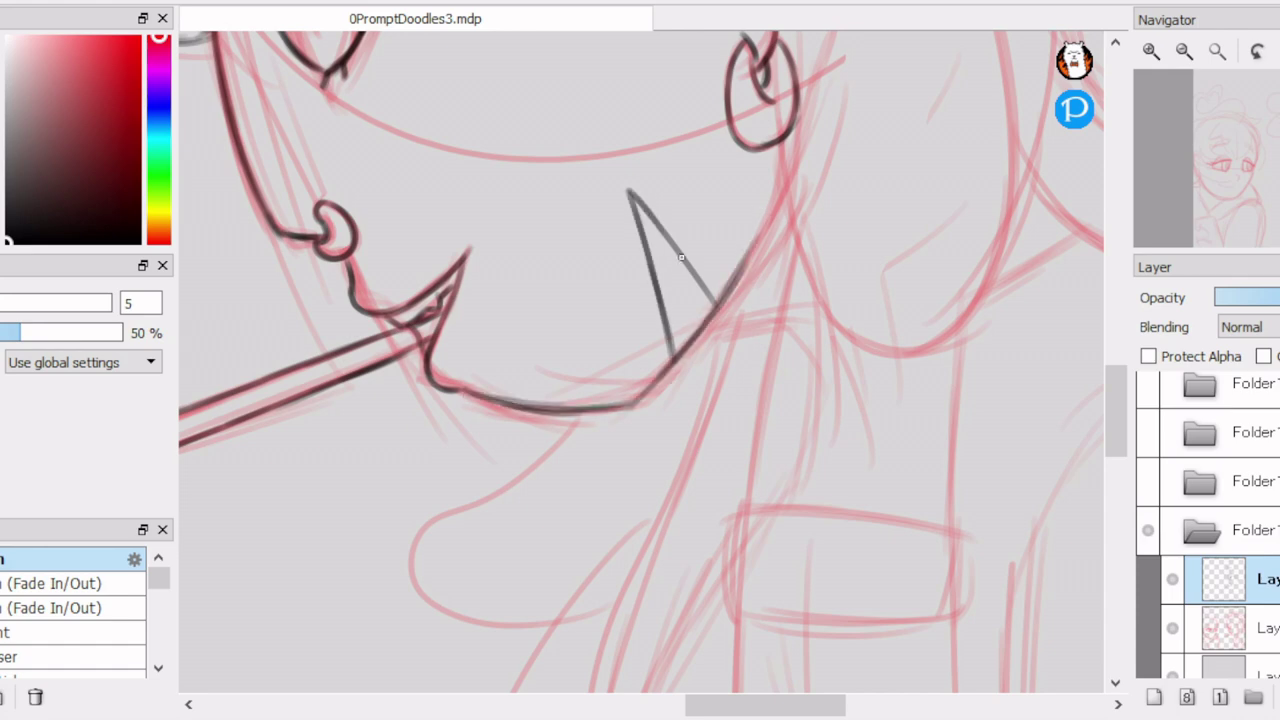
left_click_drag(760, 355, 675, 411)
Ink the front edge of the section below the right head's ear and the rounded band around it.
left_click_drag(740, 330, 688, 590)
scroll(688, 590, "down", 3)
mouse_move(505, 530)
left_mouse_down()
mouse_move(525, 362)
mouse_move(858, 405)
left_mouse_up()
mouse_move(514, 528)
left_mouse_down()
mouse_move(803, 543)
mouse_move(871, 399)
left_mouse_up()
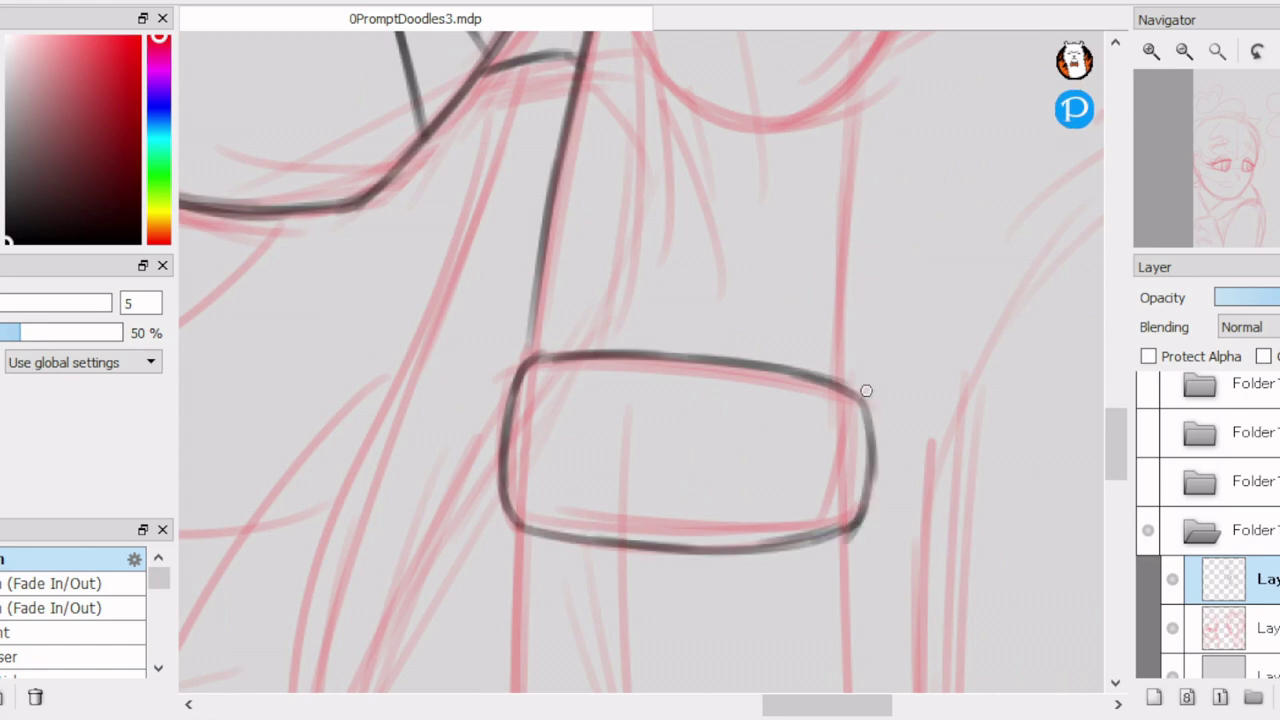
Ink the long U-shaped end below the band and the rear edge above it.
scroll(675, 225, "down", 3)
left_click_drag(684, 421, 752, 545)
left_click_drag(822, 176, 840, 446)
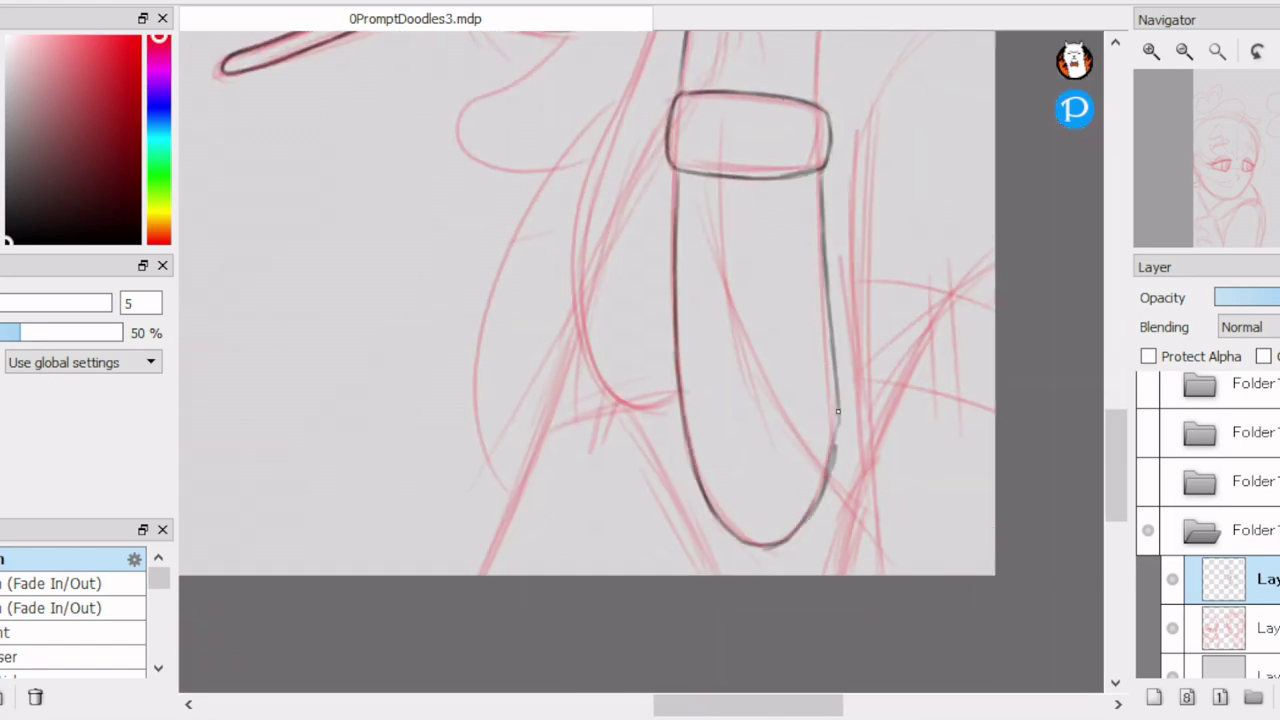
scroll(834, 383, "up", 3)
mouse_move(815, 150)
left_mouse_down()
mouse_move(794, 400)
mouse_move(809, 266)
left_mouse_up()
key("ctrl+z")
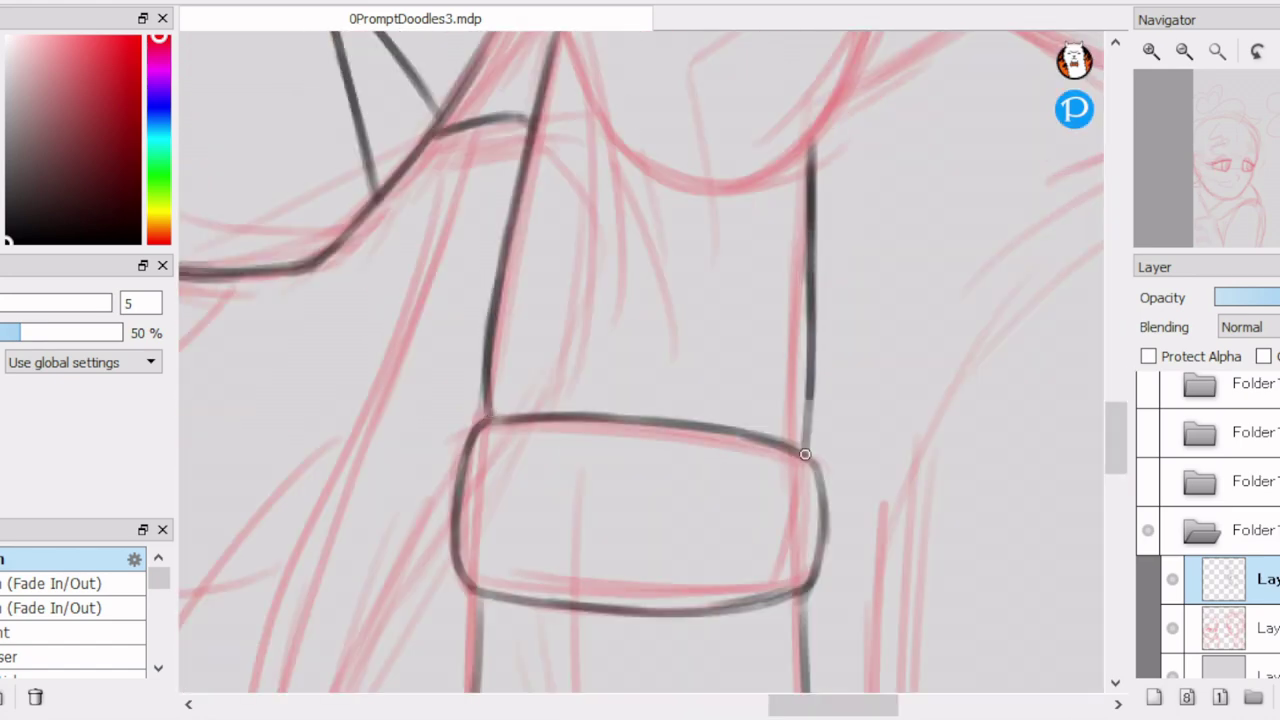
Ink the rounded lower lobe of hair hanging behind the right head's ear.
scroll(598, 325, "up", 5)
left_click_drag(598, 325, 750, 545)
left_click_drag(702, 554, 814, 430)
key("ctrl+z")
mouse_move(760, 528)
left_mouse_down()
mouse_move(822, 418)
mouse_move(836, 218)
left_mouse_up()
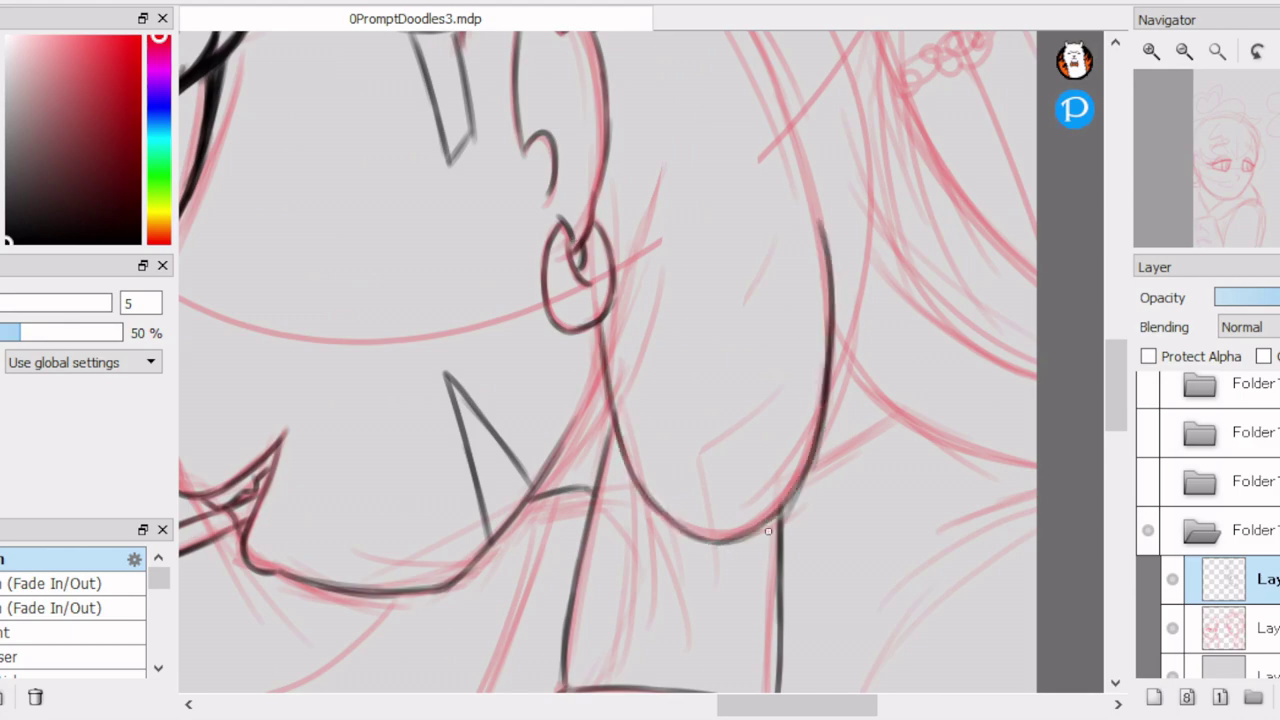
Ink the front edge of the right head's swept-back hair and the lower strand near the canvas edge.
scroll(632, 159, "up", 3)
mouse_move(632, 159)
left_mouse_down()
mouse_move(707, 218)
mouse_move(770, 316)
left_mouse_up()
left_click_drag(887, 543, 936, 566)
Ink the rear upper loop and the inner fold of the right head's topknot.
scroll(887, 543, "down", 5)
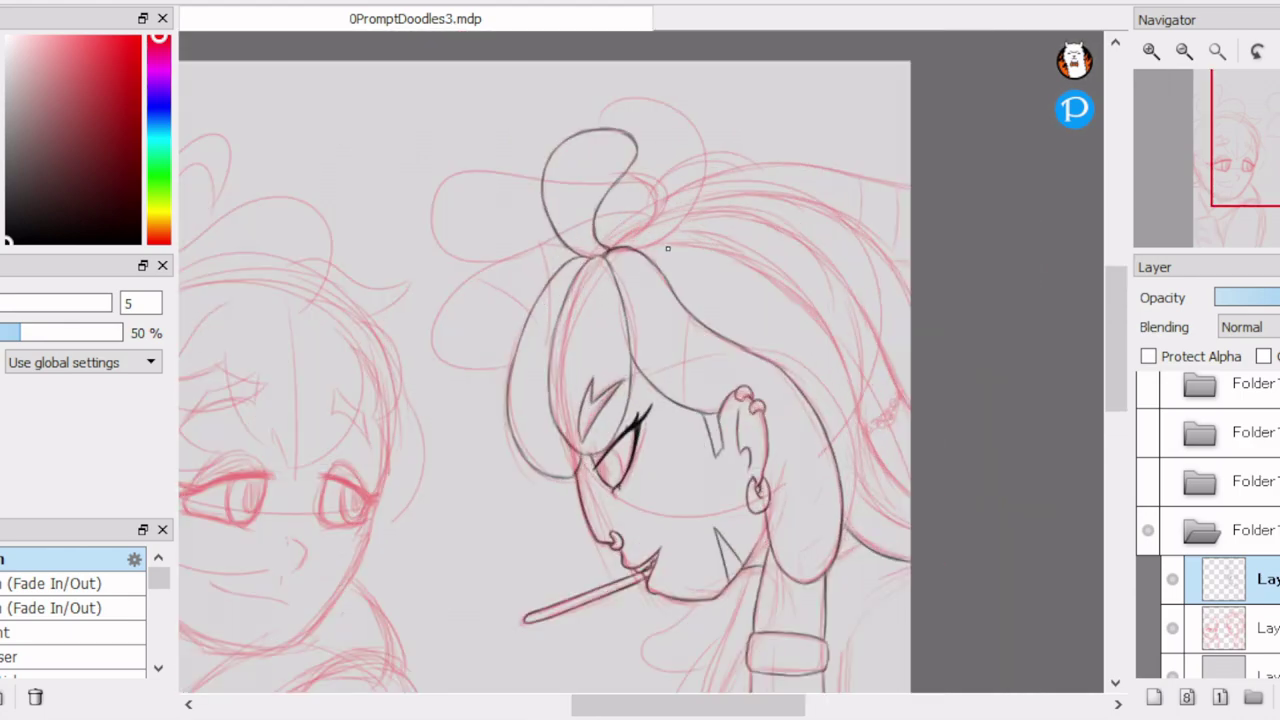
scroll(623, 153, "up", 5)
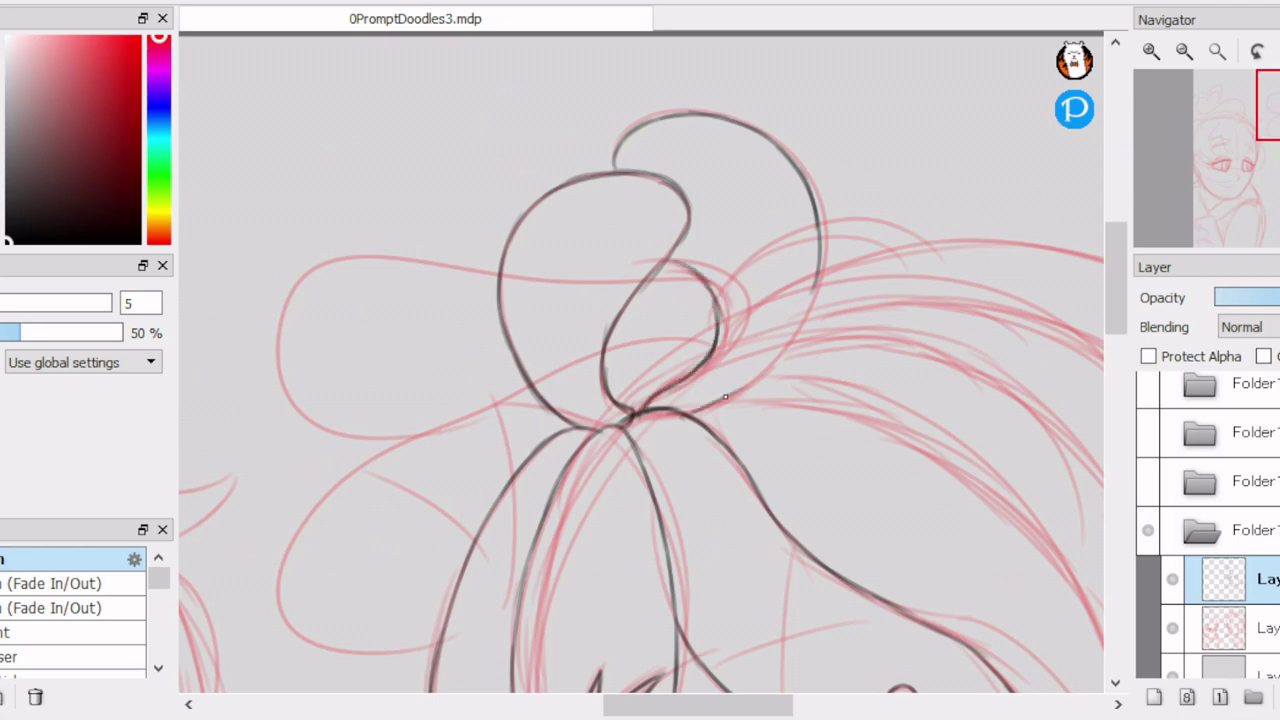
scroll(751, 379, "down", 5)
scroll(359, 134, "up", 5)
Ink two long swept-back hair strands curving from the right head's topknot towards the beaded detail.
mouse_move(376, 137)
left_mouse_down()
mouse_move(603, 265)
mouse_move(740, 525)
left_mouse_up()
scroll(740, 525, "up", 1)
left_click_drag(420, 186, 662, 414)
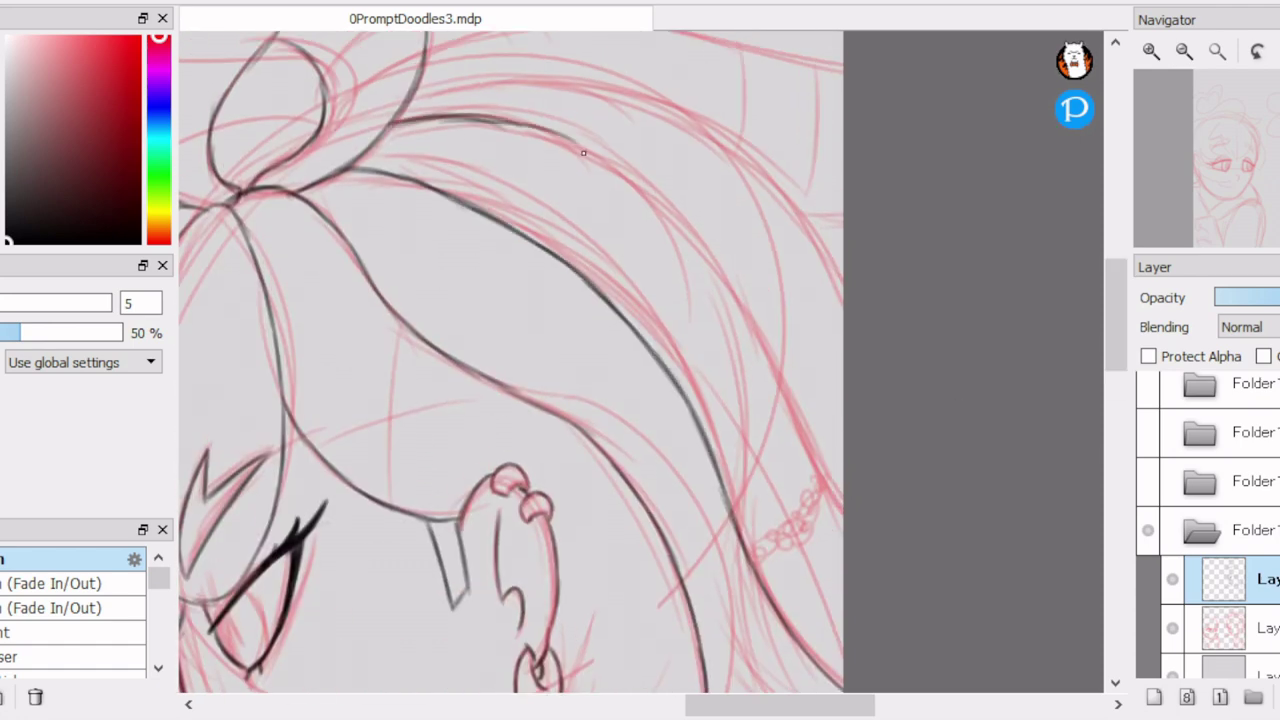
mouse_move(538, 131)
left_mouse_down()
mouse_move(700, 262)
mouse_move(840, 500)
left_mouse_up()
Ink the two side loops of the right head's topknot and the fold lines inside the knot.
scroll(840, 500, "down", 5)
scroll(620, 218, "up", 5)
mouse_move(464, 244)
left_mouse_down()
mouse_move(261, 351)
mouse_move(214, 477)
mouse_move(372, 508)
left_mouse_up()
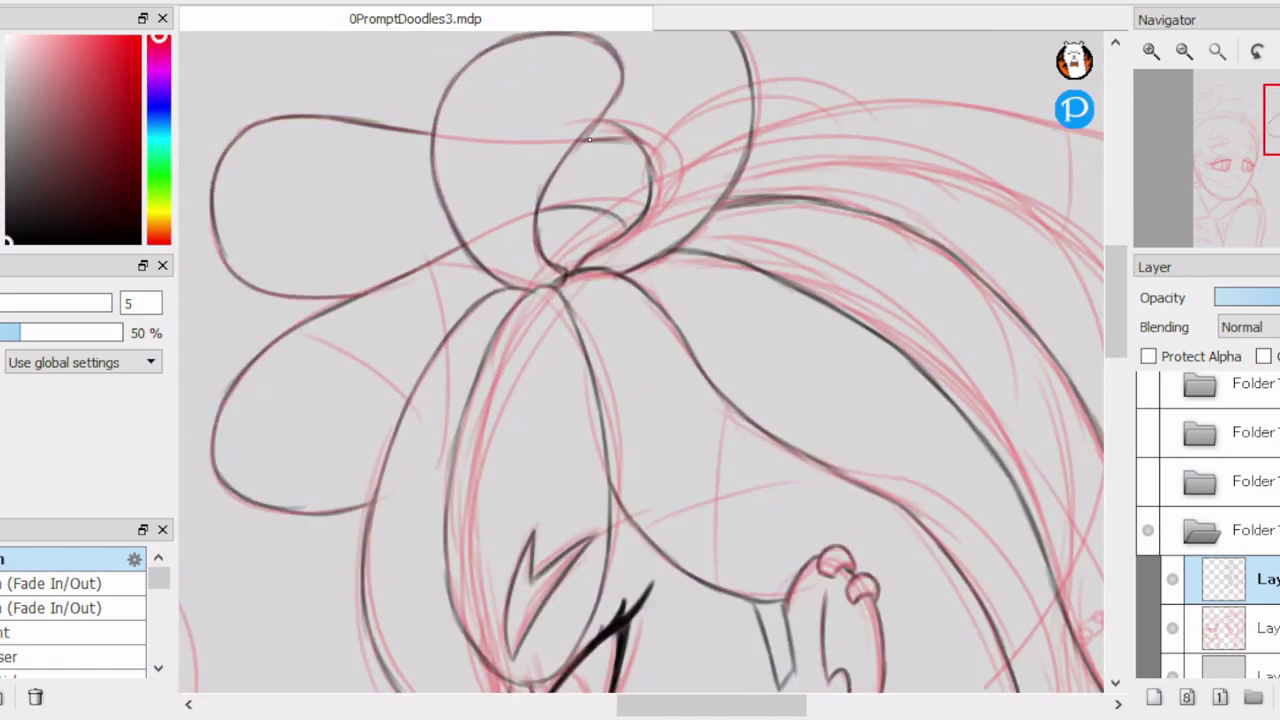
left_click_drag(620, 141, 655, 152)
Ink the upper swept-back strand and a short arc behind the right head's topknot.
scroll(673, 231, "right", 3)
left_click_drag(500, 222, 598, 203)
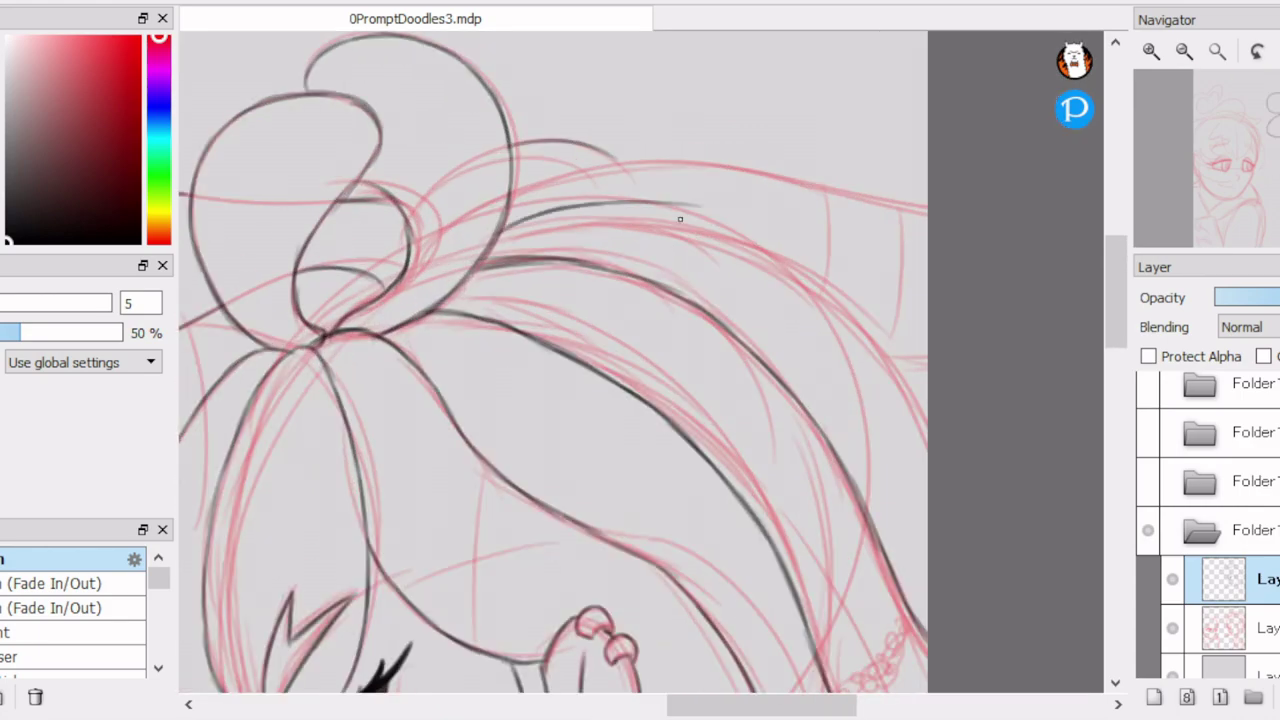
left_click_drag(496, 233, 890, 338)
mouse_move(592, 216)
left_mouse_down()
mouse_move(808, 274)
mouse_move(926, 410)
left_mouse_up()
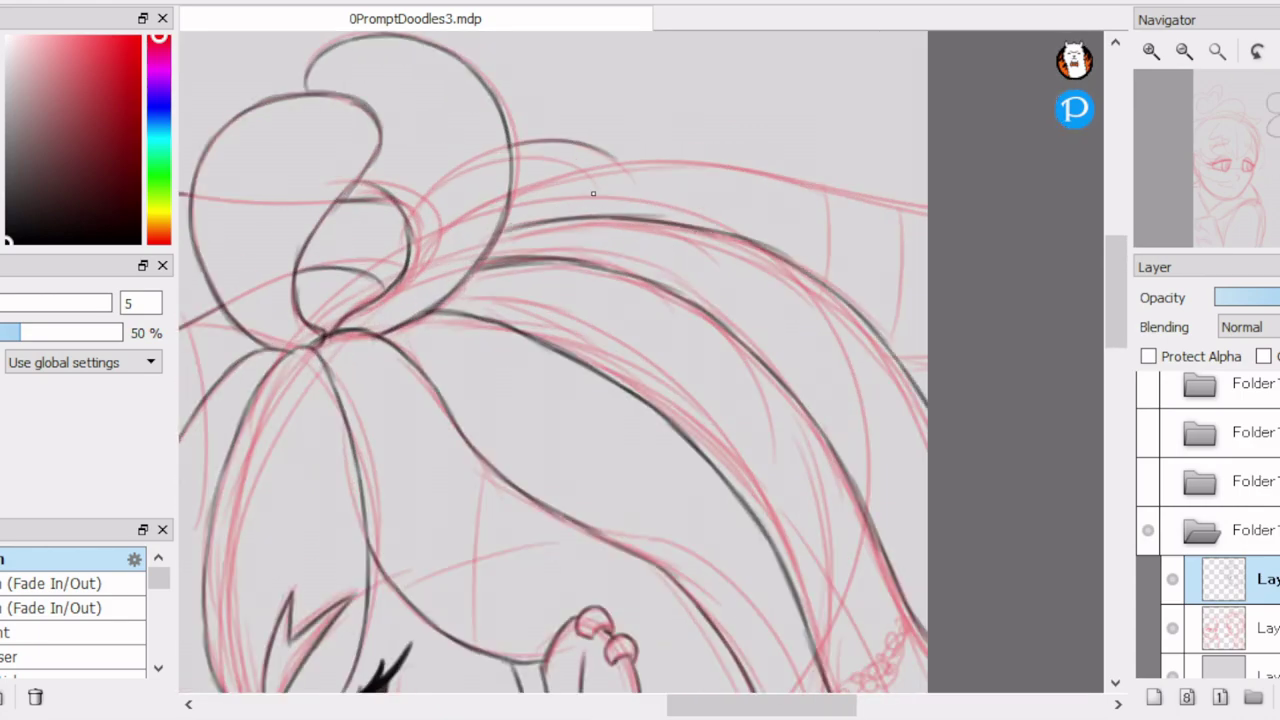
Ink the curved strand in front of the banded lock and the torso and arm lines below and behind it.
scroll(947, 208, "down", 3)
scroll(740, 280, "up", 3)
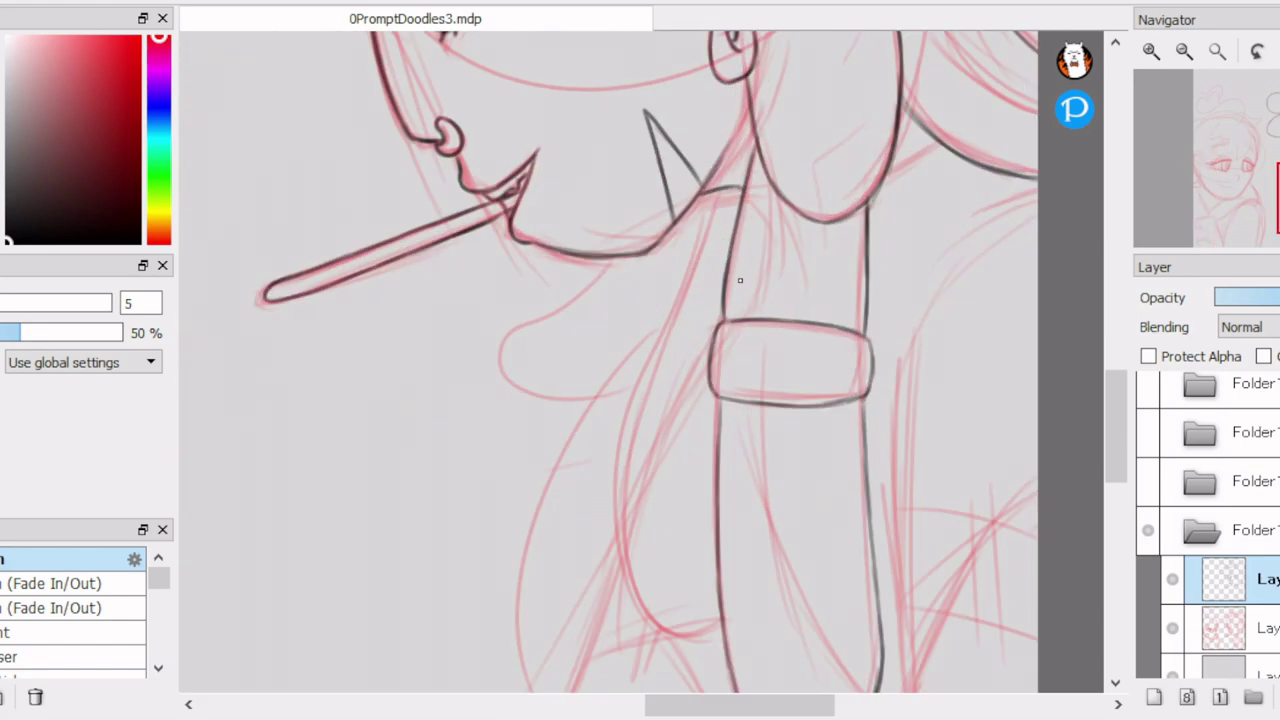
left_click_drag(636, 373, 722, 636)
scroll(722, 636, "down", 2)
left_click_drag(738, 432, 814, 588)
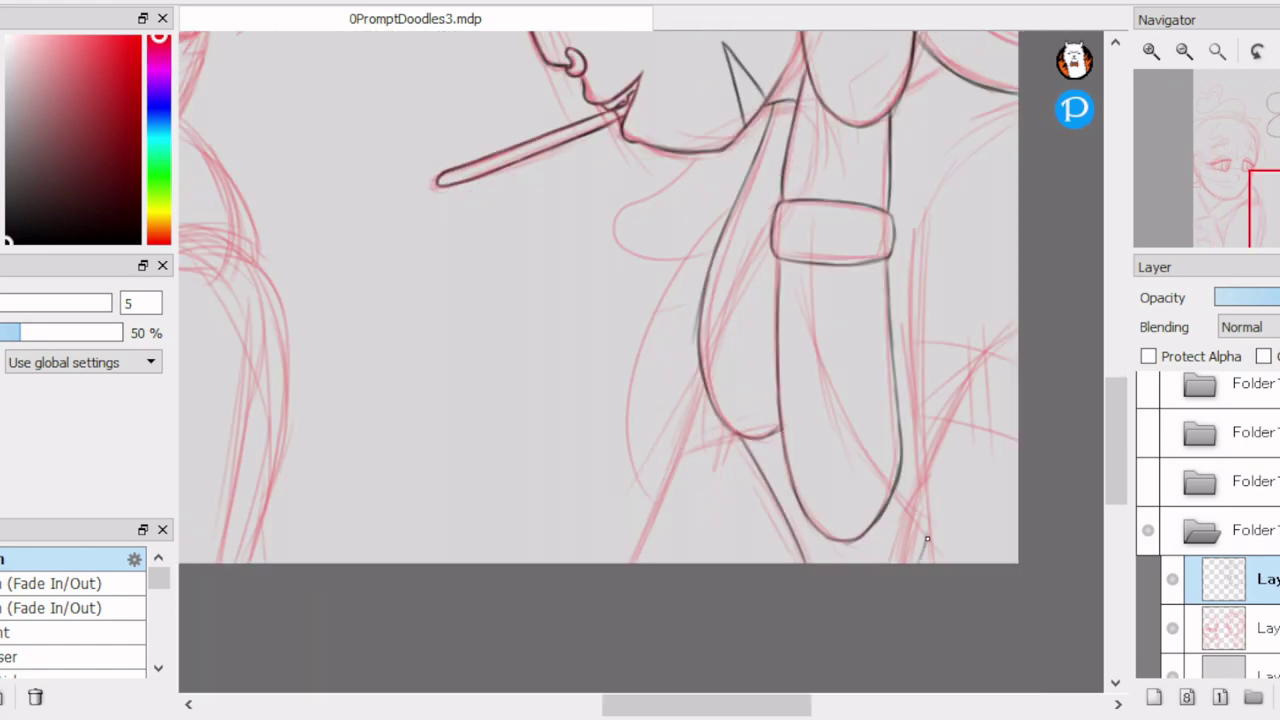
left_click_drag(907, 260, 918, 500)
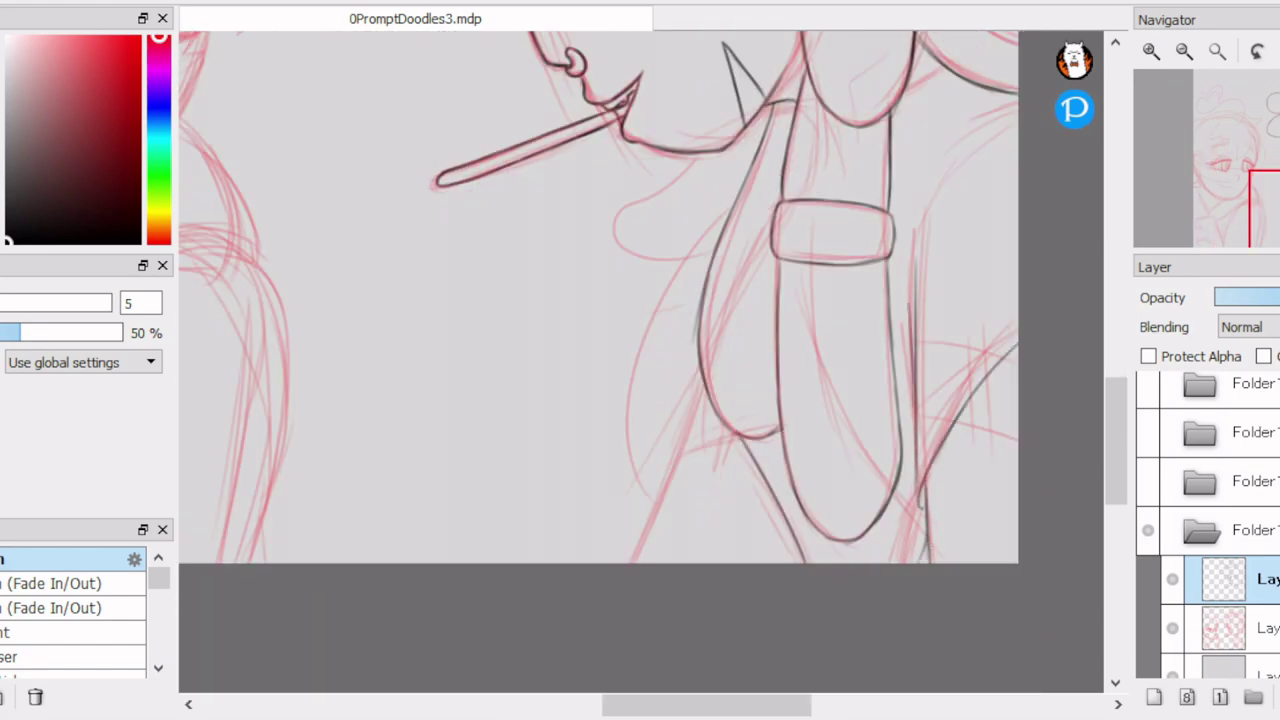
Ink the right character's front arm line and the sleeve band details on both sides.
scroll(925, 492, "up", 3)
scroll(777, 214, "down", 3)
scroll(700, 260, "up", 1)
left_click_drag(636, 310, 555, 548)
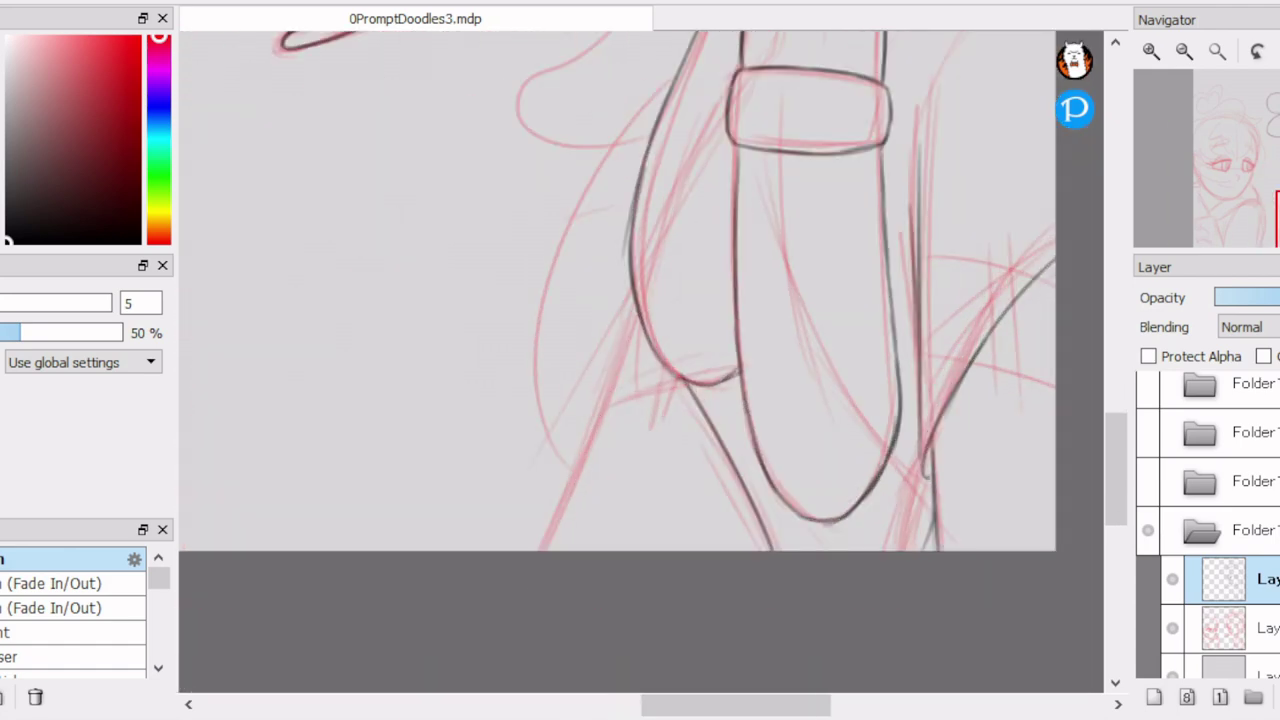
scroll(575, 337, "up", 2)
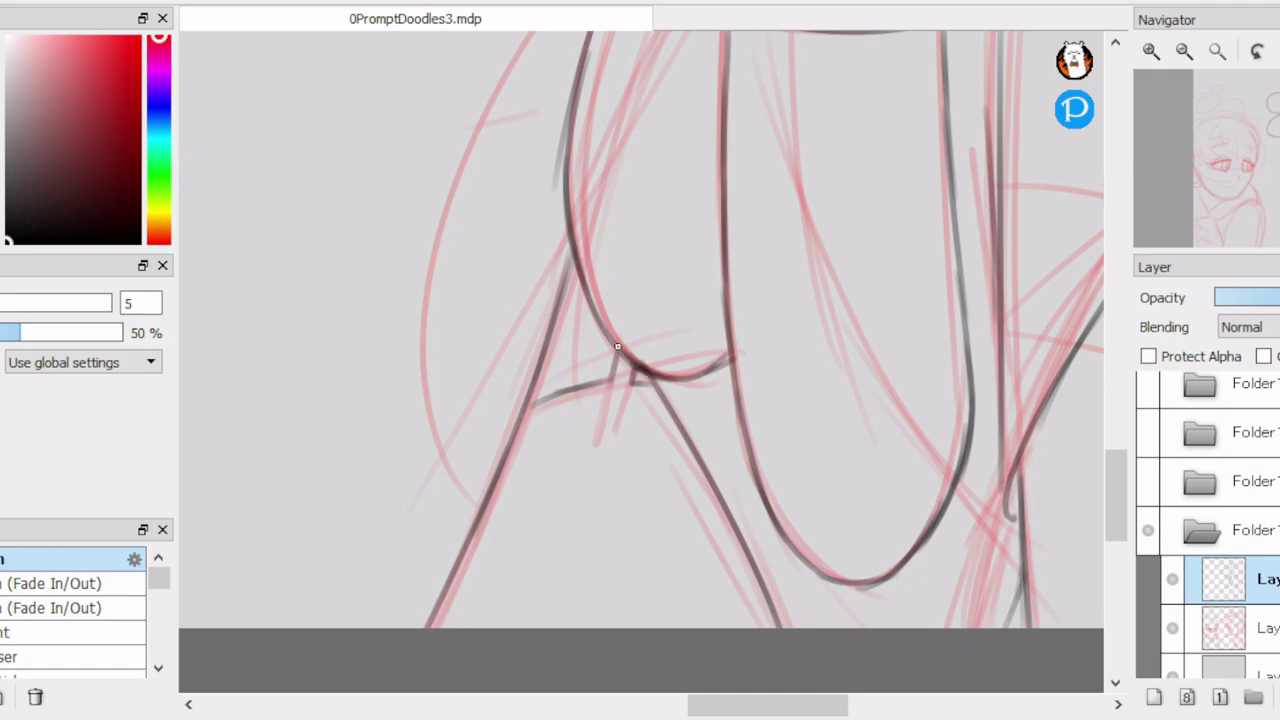
scroll(600, 320, "right", 5)
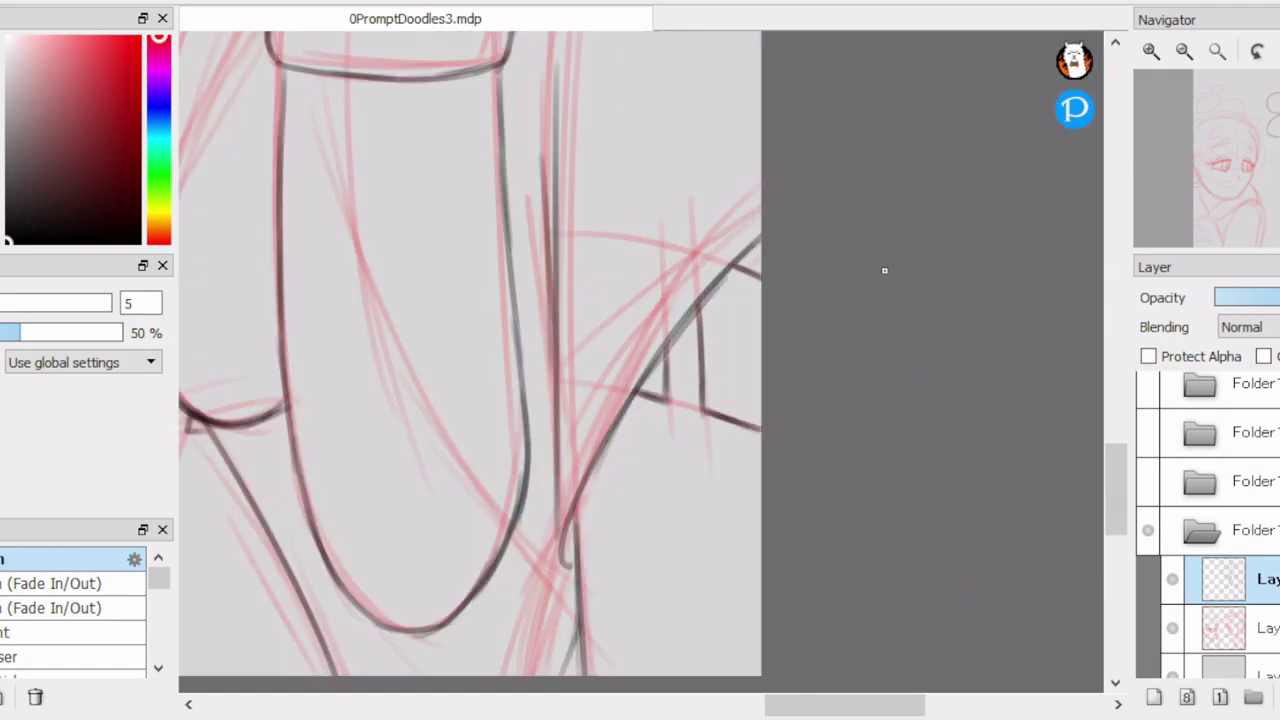
Ink the loose curl below the right head's chin and the outer hair strand beneath it.
scroll(872, 371, "down", 3)
scroll(657, 197, "up", 3)
mouse_move(440, 345)
left_mouse_down()
mouse_move(537, 491)
mouse_move(636, 482)
left_mouse_up()
scroll(682, 509, "down", 3)
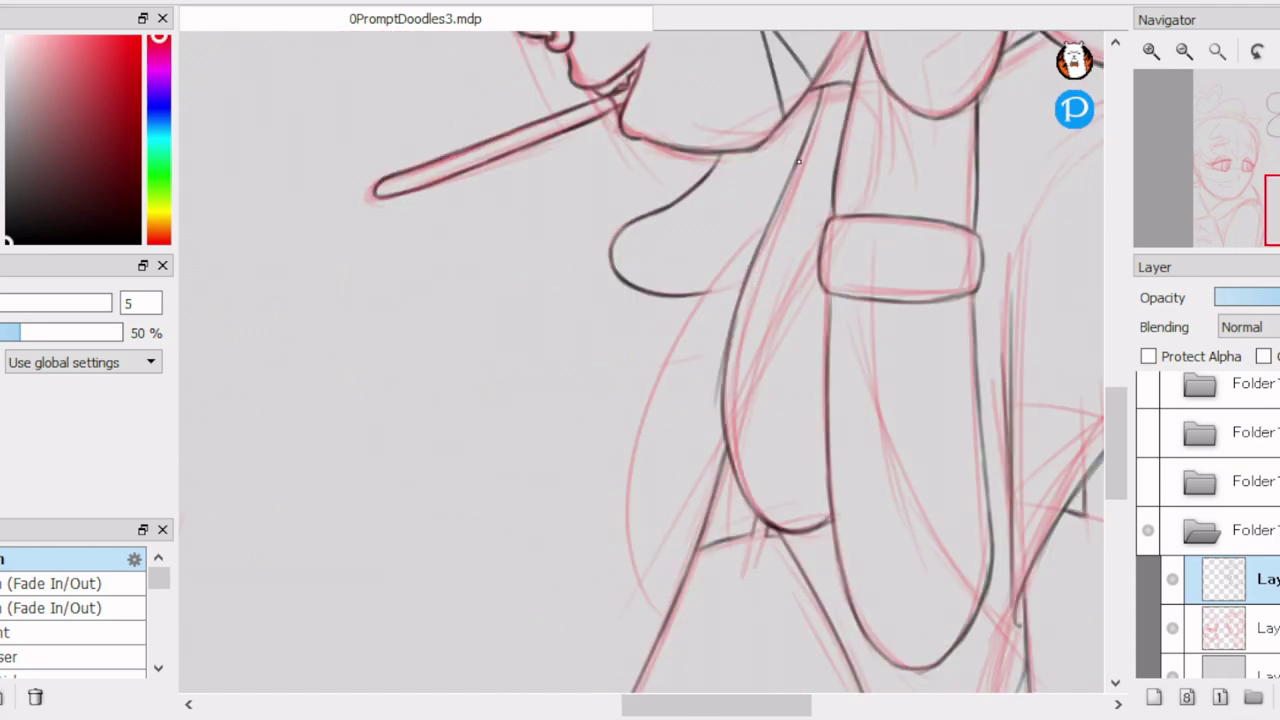
left_click_drag(758, 234, 650, 612)
Ink the left head's near eye with a thick upper lash line, outer lashes and a thin lower outline.
scroll(650, 560, "down", 4)
scroll(480, 251, "up", 5)
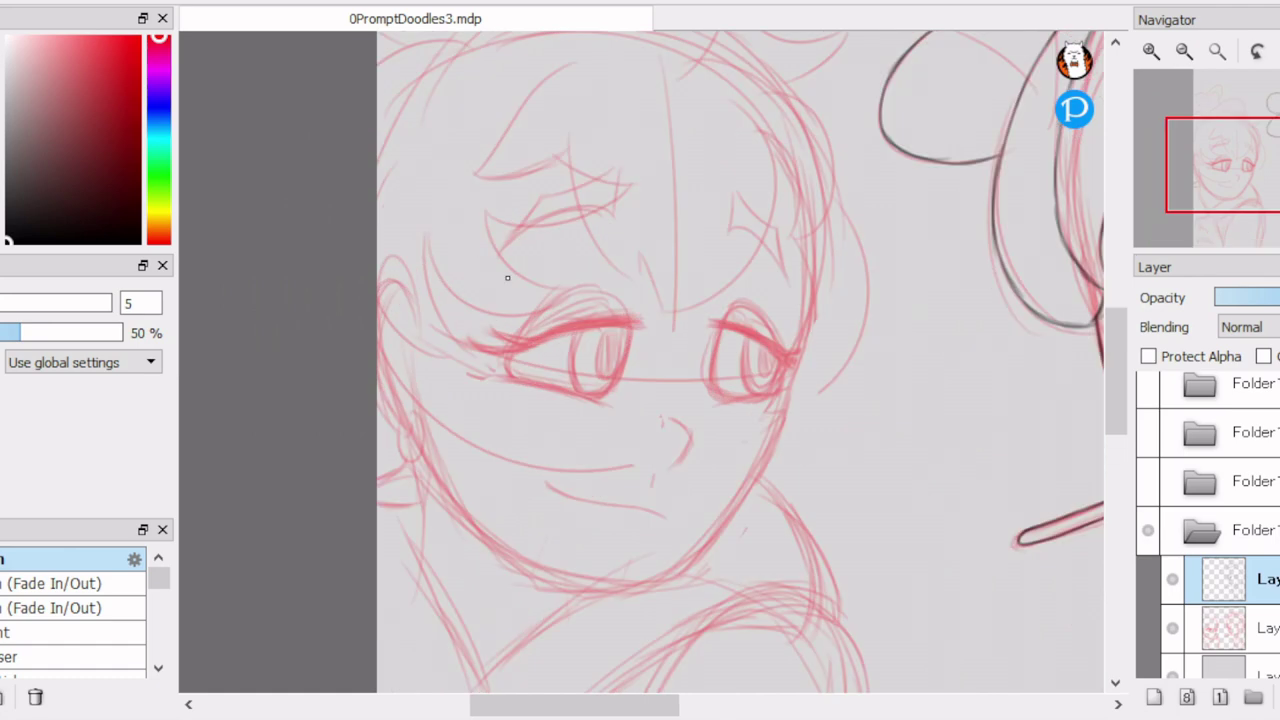
mouse_move(378, 338)
left_mouse_down()
mouse_move(515, 340)
mouse_move(730, 303)
left_mouse_up()
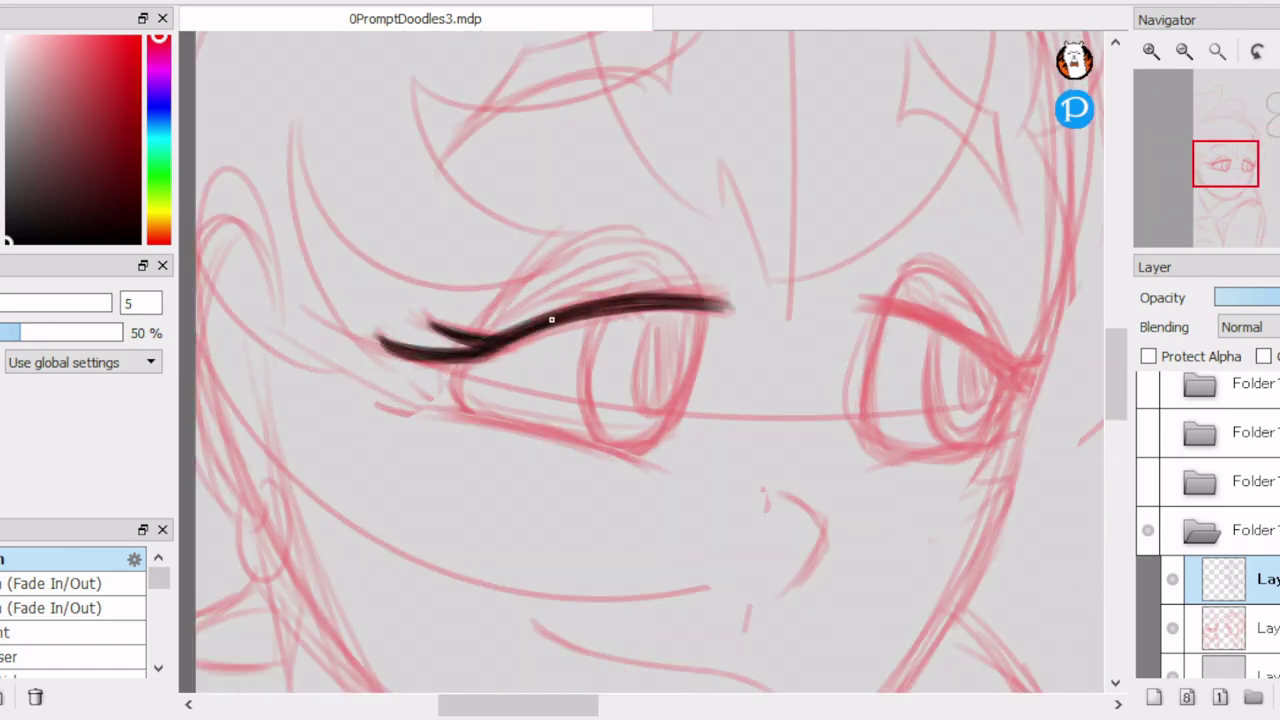
left_click_drag(450, 414, 640, 450)
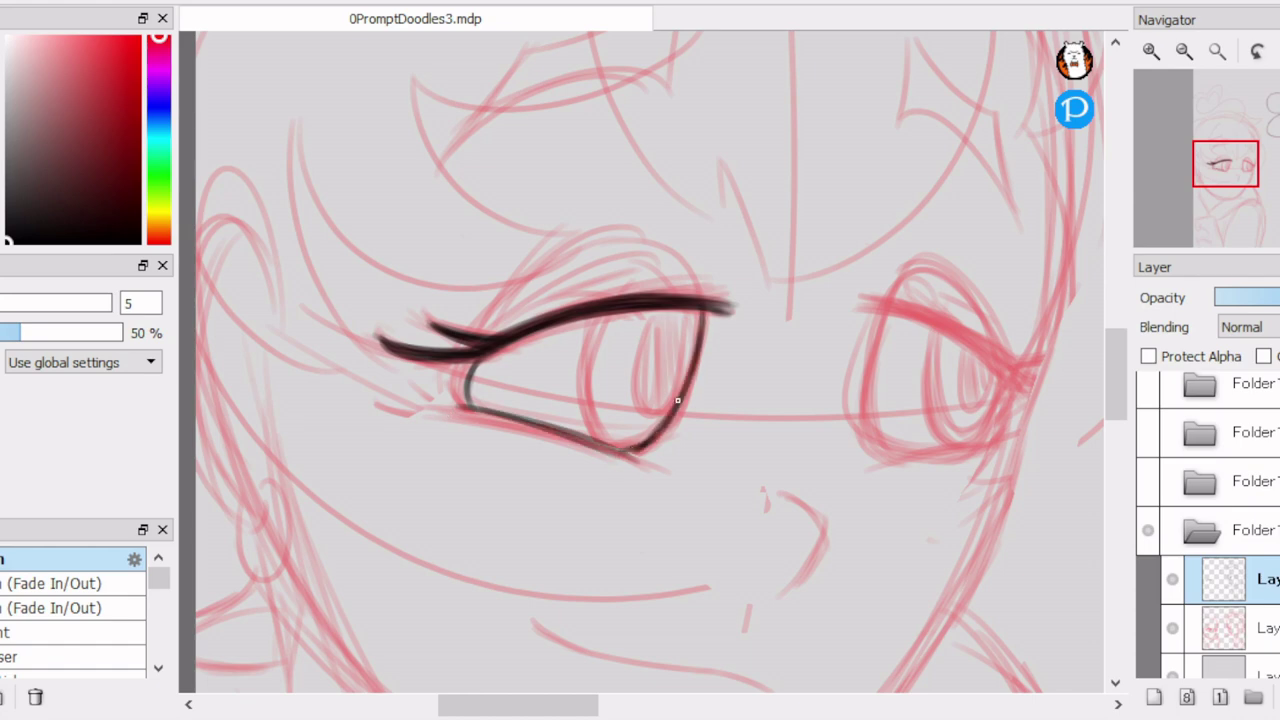
Ink the left head's far eye with a thick slanted upper lid, outer lash and lower outline.
scroll(886, 371, "up", 3)
mouse_move(500, 210)
left_mouse_down()
mouse_move(586, 235)
mouse_move(537, 210)
mouse_move(698, 289)
mouse_move(790, 282)
left_mouse_up()
scroll(647, 238, "down", 2)
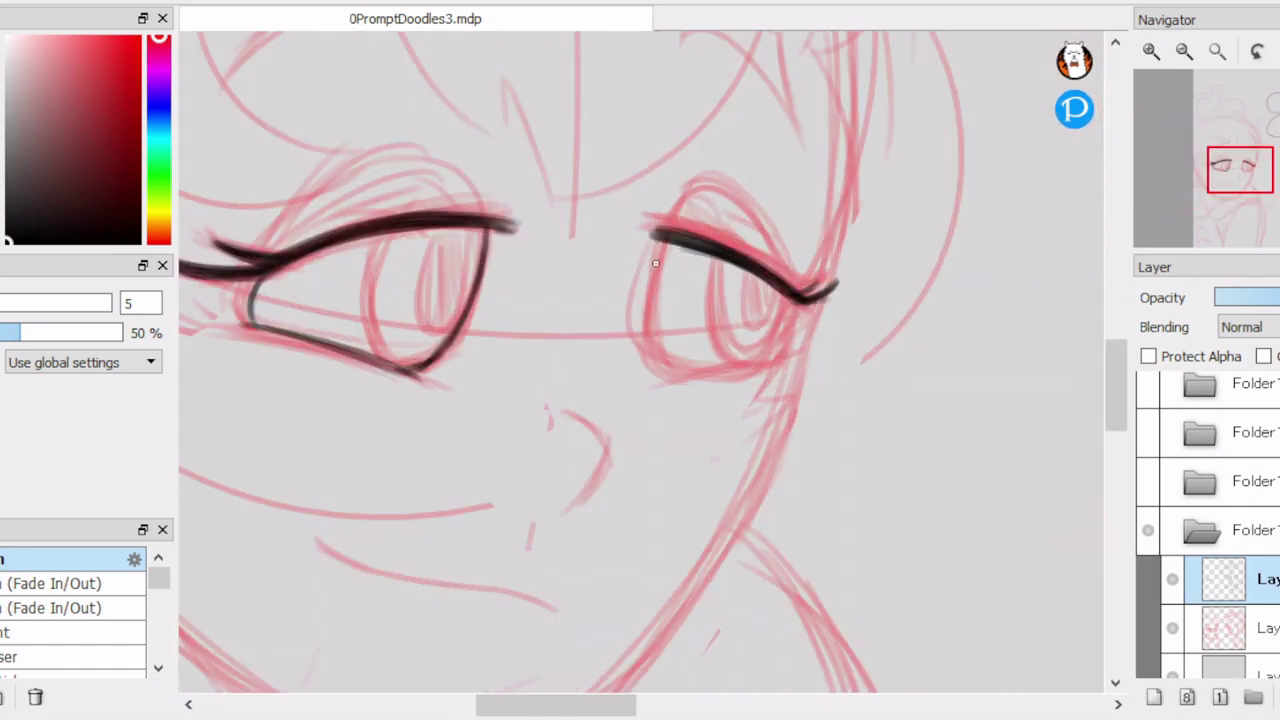
left_click_drag(761, 373, 782, 368)
left_click_drag(802, 323, 790, 362)
scroll(790, 362, "down", 2)
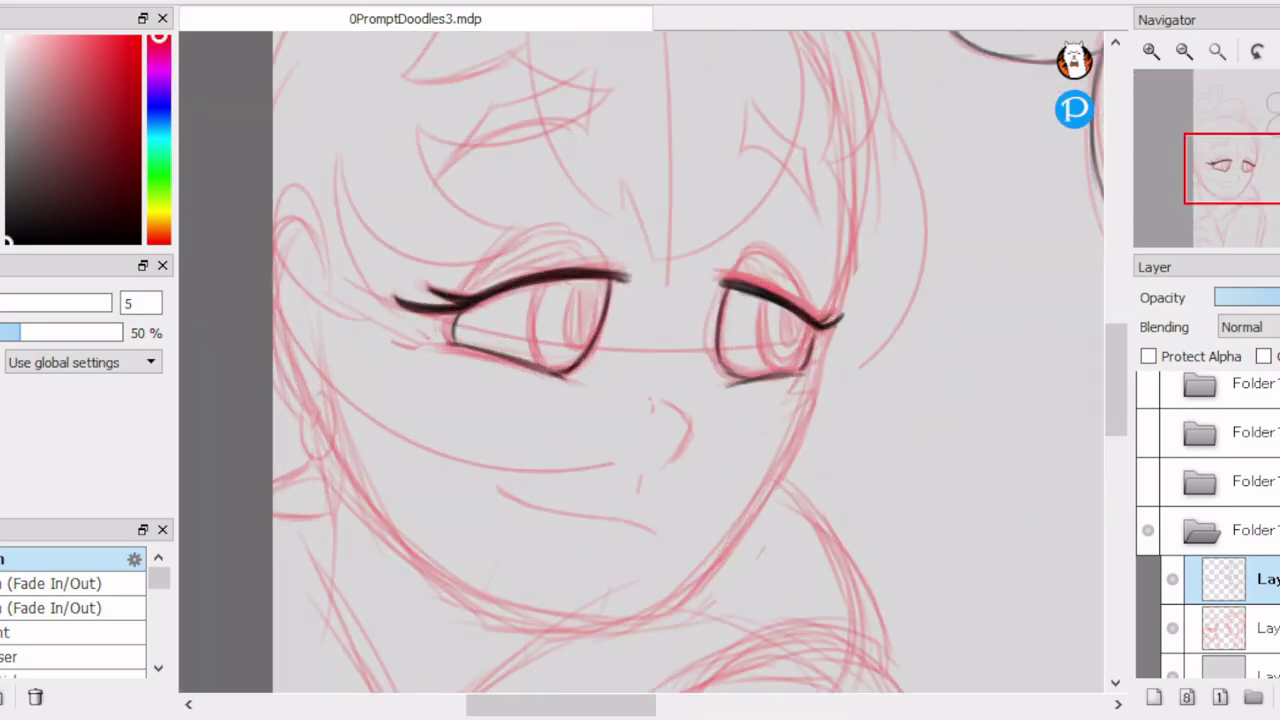
Ink the left head's nose as a short curved line and the mouth as a slight smirk beneath it.
scroll(780, 429, "up", 2)
left_click_drag(780, 429, 623, 460)
scroll(623, 460, "down", 2)
scroll(452, 311, "up", 2)
scroll(452, 311, "down", 2)
scroll(760, 271, "up", 2)
left_click_drag(500, 350, 678, 376)
scroll(701, 384, "down", 2)
scroll(515, 124, "up", 1)
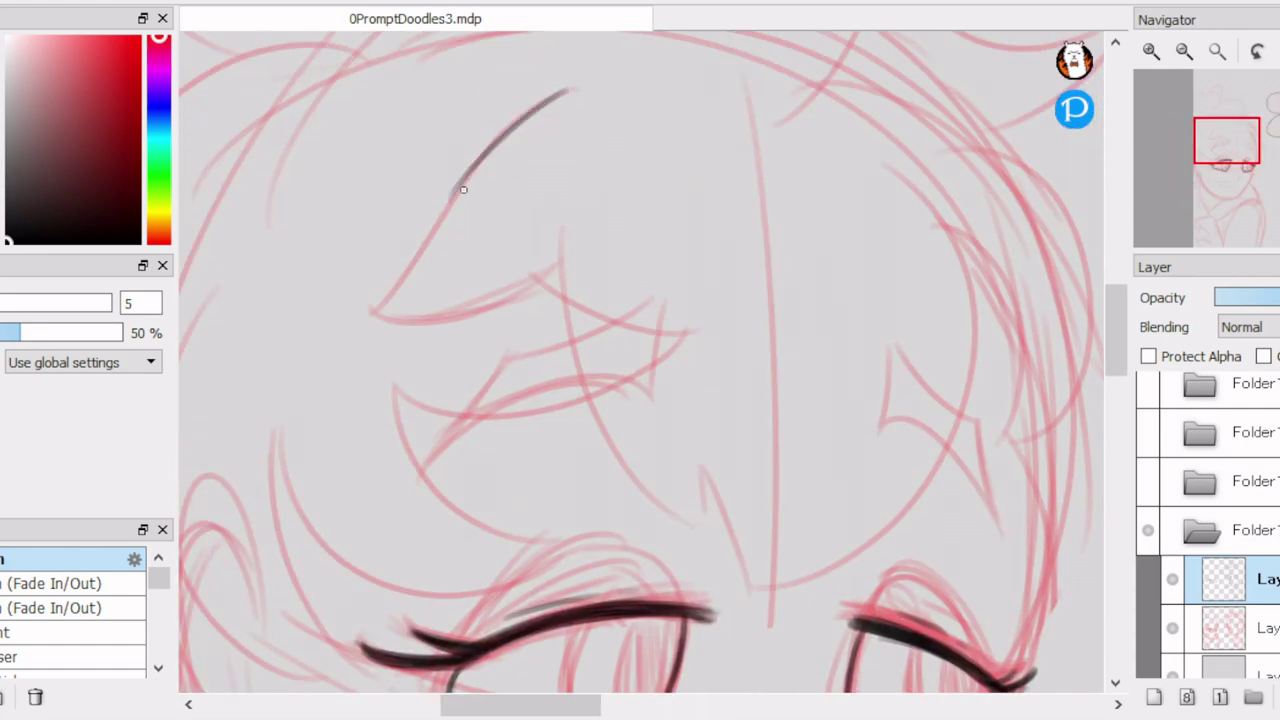
Ink the pointed fringe locks above the left head's near eye, down to the long strand beside the outer lashes.
mouse_move(571, 85)
left_mouse_down()
mouse_move(375, 310)
mouse_move(550, 290)
left_mouse_up()
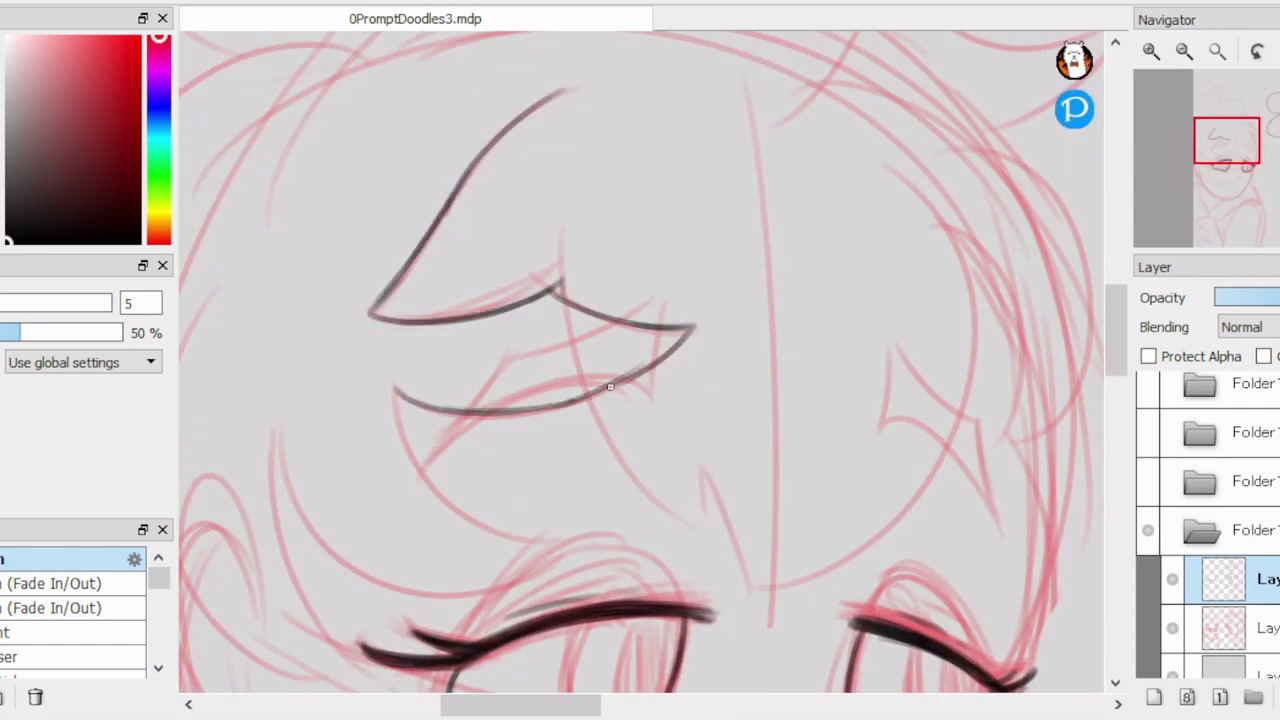
scroll(578, 380, "down", 3)
scroll(562, 310, "up", 3)
mouse_move(517, 162)
left_mouse_down()
mouse_move(600, 340)
mouse_move(795, 400)
left_mouse_up()
mouse_move(340, 225)
left_mouse_down()
mouse_move(394, 357)
mouse_move(571, 457)
mouse_move(796, 400)
left_mouse_up()
mouse_move(344, 242)
left_mouse_down()
mouse_move(430, 424)
mouse_move(348, 362)
left_mouse_up()
mouse_move(334, 232)
left_mouse_down()
mouse_move(352, 346)
mouse_move(466, 588)
left_mouse_up()
scroll(413, 549, "down", 1)
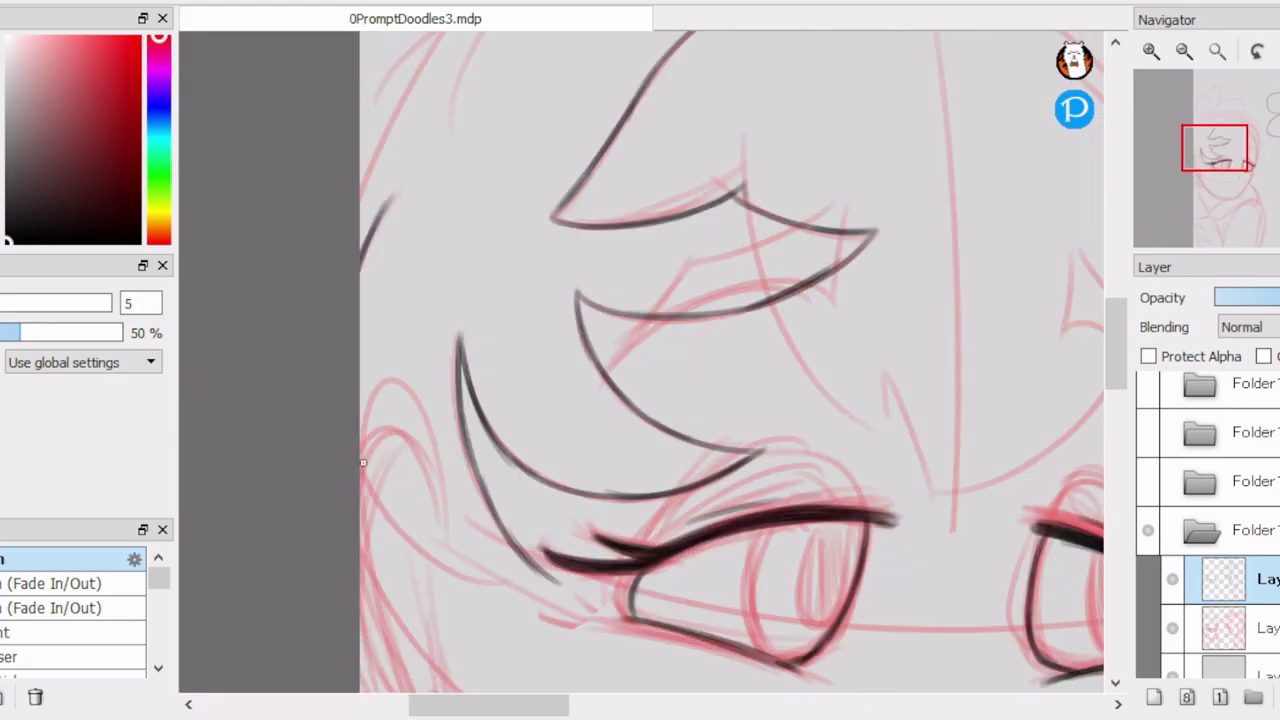
Ink the left head's near ear with its inner fold and the rounded earring below it.
scroll(381, 481, "down", 2)
scroll(460, 340, "up", 4)
mouse_move(436, 255)
left_mouse_down()
mouse_move(530, 455)
mouse_move(562, 470)
left_mouse_up()
left_click_drag(520, 395, 565, 490)
Ink the centre of the left head's fringe with its curved lock and small pointed notch between the eyes.
scroll(544, 317, "down", 1)
scroll(531, 299, "up", 1)
left_click_drag(443, 343, 774, 431)
mouse_move(800, 140)
left_mouse_down()
mouse_move(871, 194)
mouse_move(825, 302)
left_mouse_up()
left_click_drag(756, 252, 720, 296)
scroll(833, 233, "down", 1)
scroll(669, 166, "up", 3)
mouse_move(669, 166)
left_mouse_down()
mouse_move(690, 312)
mouse_move(728, 371)
mouse_move(818, 448)
mouse_move(872, 414)
left_mouse_up()
scroll(872, 414, "down", 3)
scroll(872, 414, "up", 2)
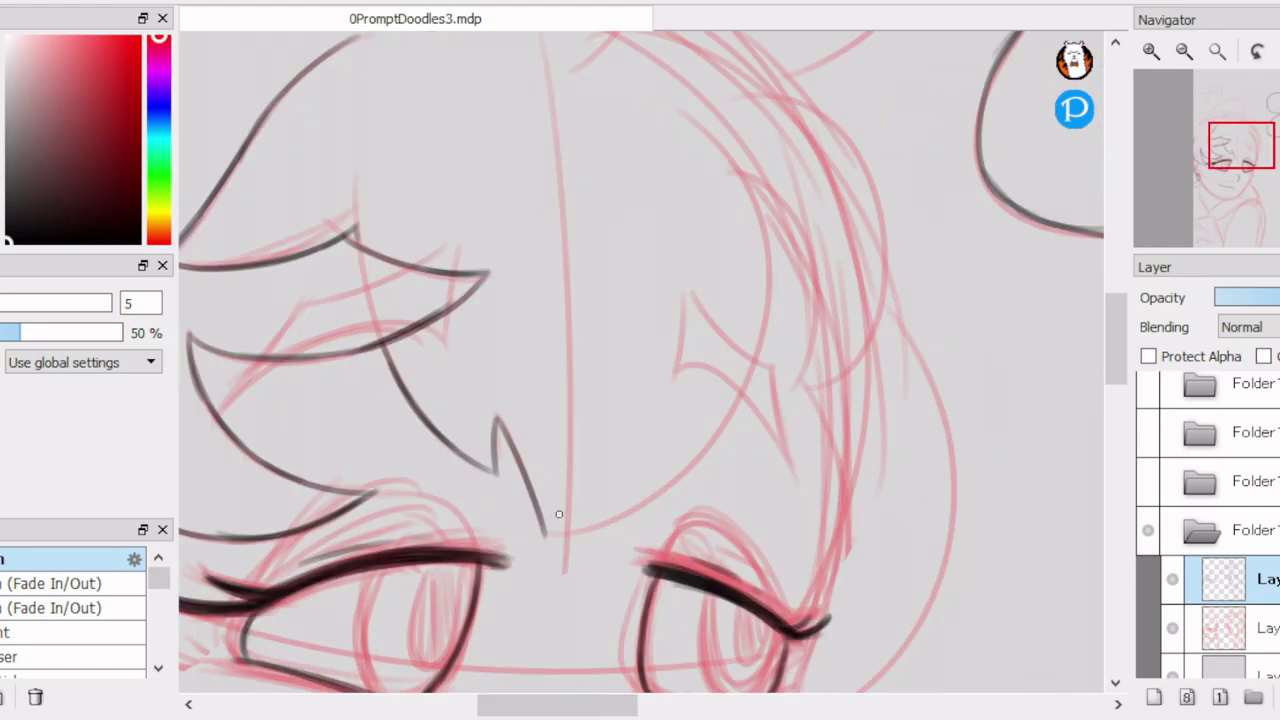
Ink the fringe sweep, side curls and face edge around the left head's far eye.
left_click_drag(748, 177, 790, 390)
left_click_drag(800, 140, 846, 380)
scroll(846, 380, "down", 2)
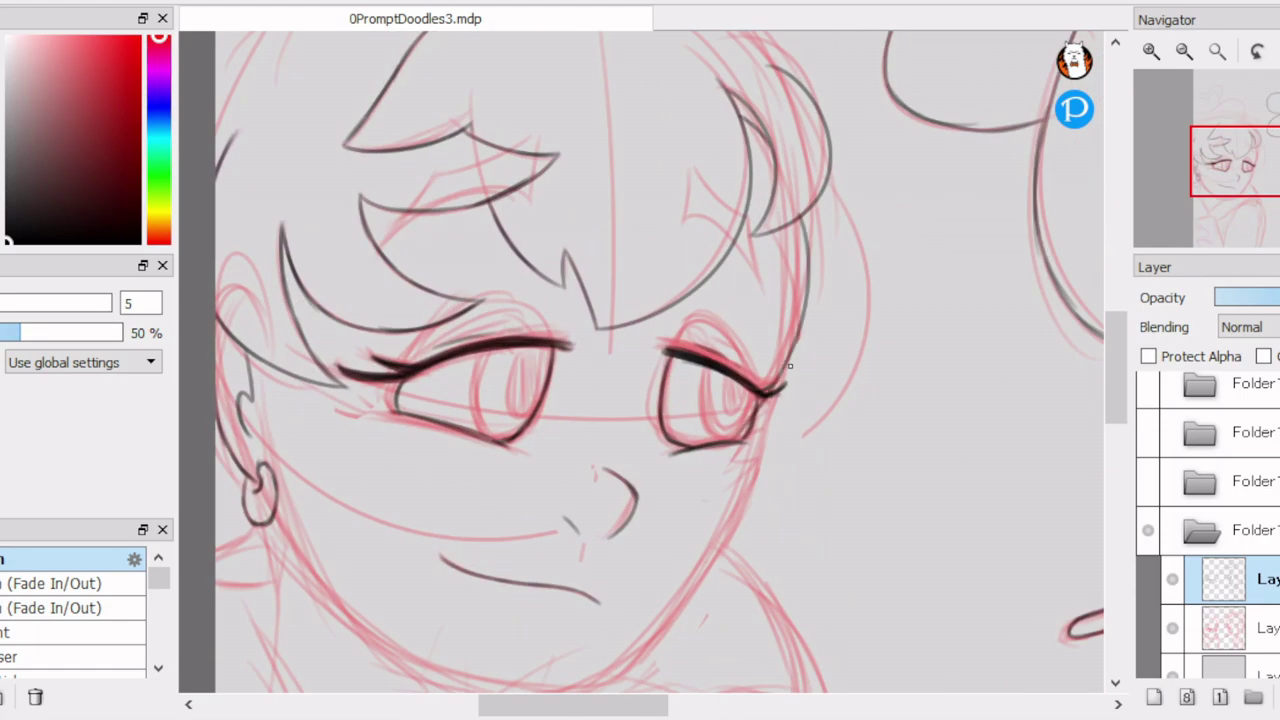
Ink the heart-shaped double loop on top of the left head and the large curl flowing from it.
scroll(840, 395, "down", 1)
scroll(838, 398, "up", 2)
left_click_drag(612, 352, 870, 480)
mouse_move(560, 240)
left_mouse_down()
mouse_move(586, 354)
mouse_move(560, 266)
left_mouse_up()
key("ctrl+z")
left_click_drag(464, 340, 664, 306)
left_click_drag(557, 274, 579, 228)
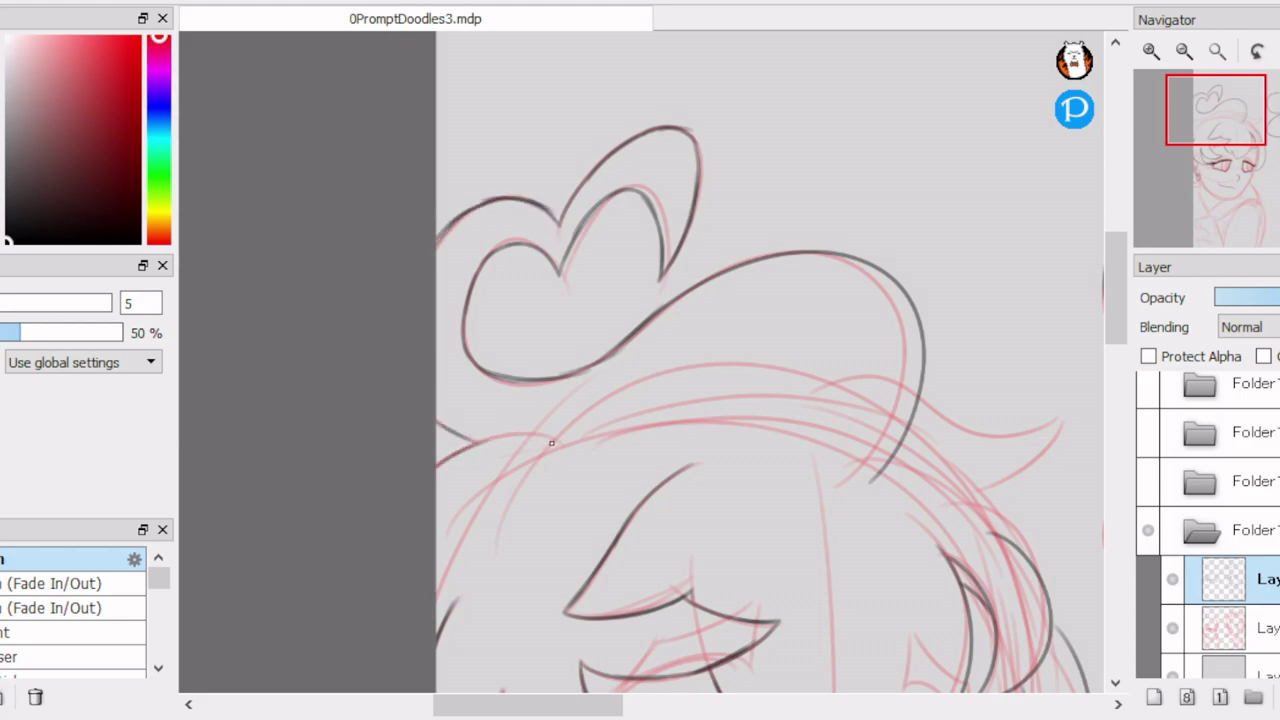
Ink the flicked hair tip at the left head's crown and the outer curved strand beside the far cheek.
scroll(476, 441, "up", 2)
left_click_drag(640, 340, 840, 372)
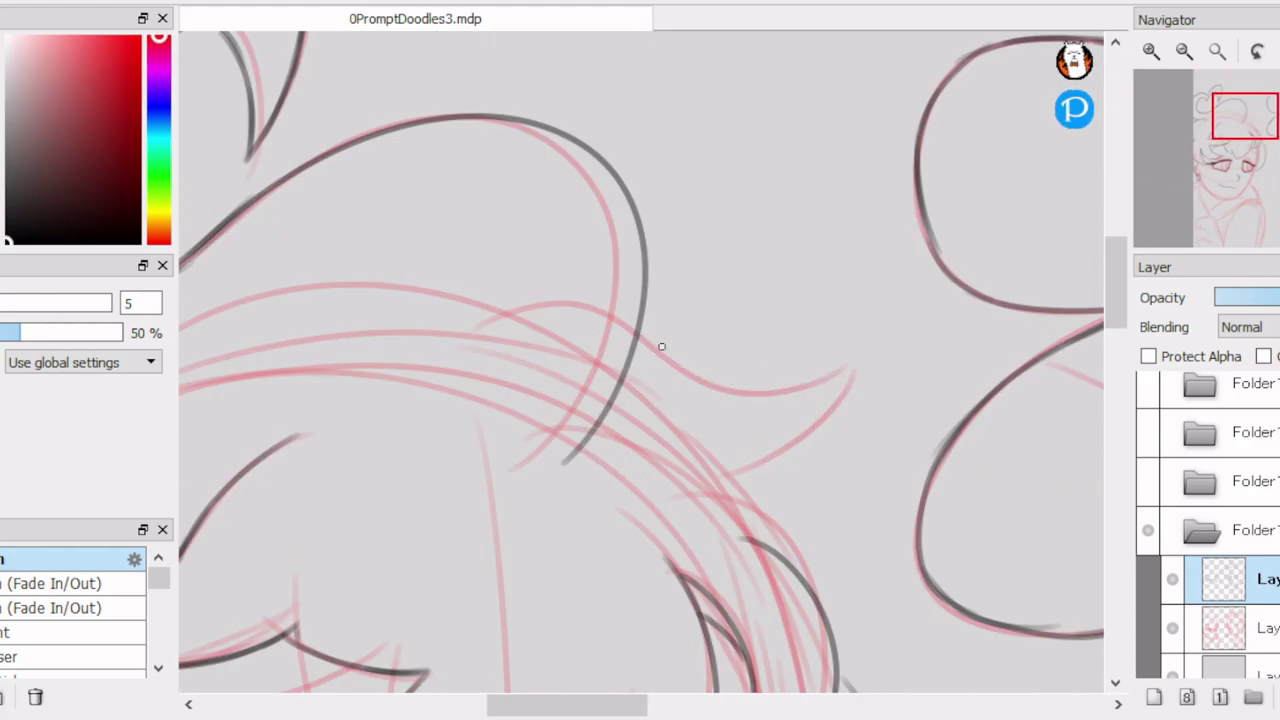
scroll(799, 566, "down", 3)
scroll(717, 323, "up", 2)
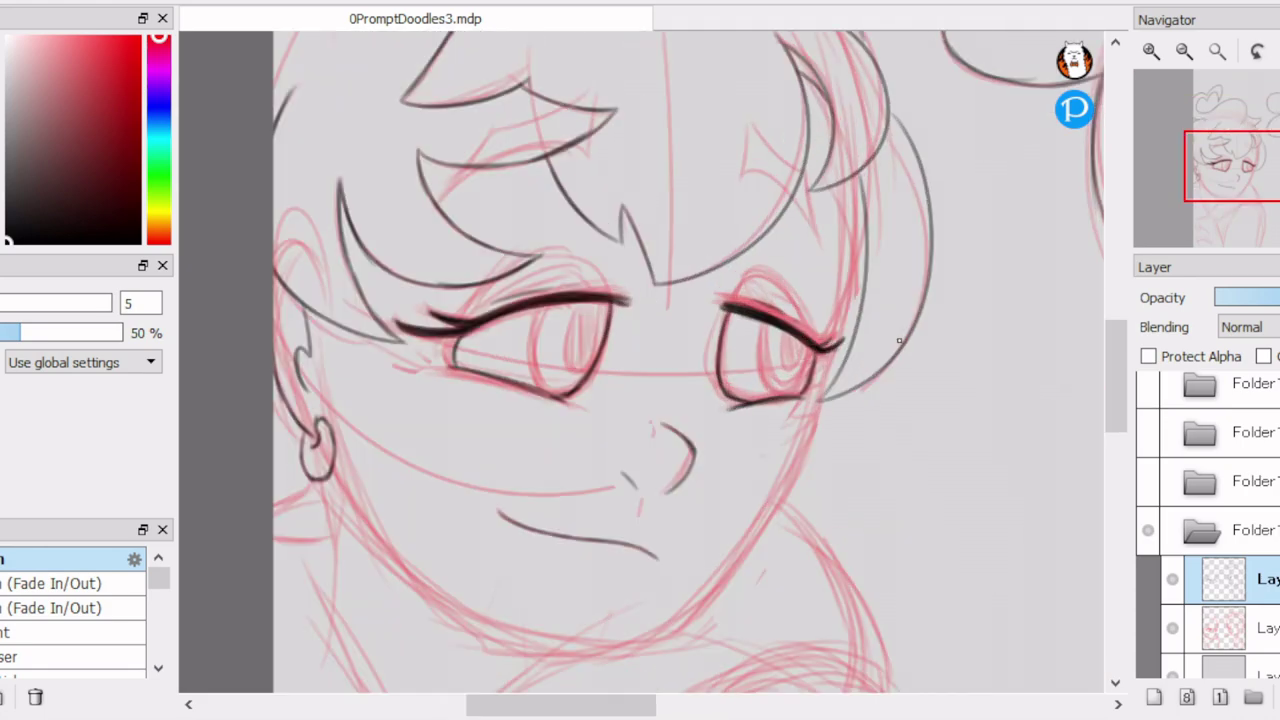
Ink the left head's jawline from the far cheek around the chin to beneath the earring.
scroll(670, 640, "down", 1)
scroll(400, 350, "up", 2)
mouse_move(325, 290)
left_mouse_down()
mouse_move(428, 414)
mouse_move(658, 522)
mouse_move(780, 494)
mouse_move(606, 521)
left_mouse_up()
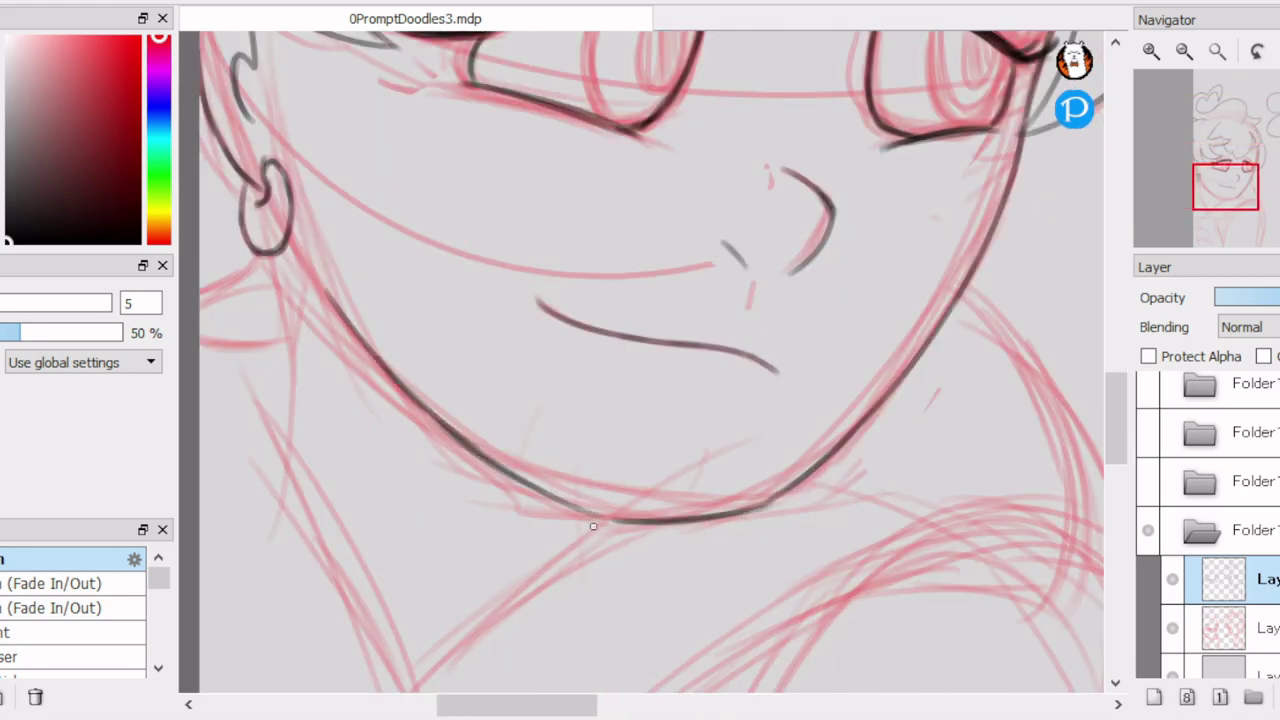
Ink the left character's neck and front neckline below the jaw.
mouse_move(287, 340)
left_mouse_down()
mouse_move(527, 215)
mouse_move(565, 400)
mouse_move(520, 300)
left_mouse_up()
left_click_drag(545, 115, 578, 312)
scroll(660, 360, "down", 1)
left_click_drag(790, 250, 628, 371)
Ink the left character's fingers gripping the held book.
scroll(702, 396, "up", 2)
mouse_move(428, 328)
left_mouse_down()
mouse_move(491, 280)
mouse_move(714, 451)
mouse_move(497, 527)
left_mouse_up()
scroll(516, 589, "down", 1)
mouse_move(476, 436)
left_mouse_down()
mouse_move(722, 449)
mouse_move(768, 505)
left_mouse_up()
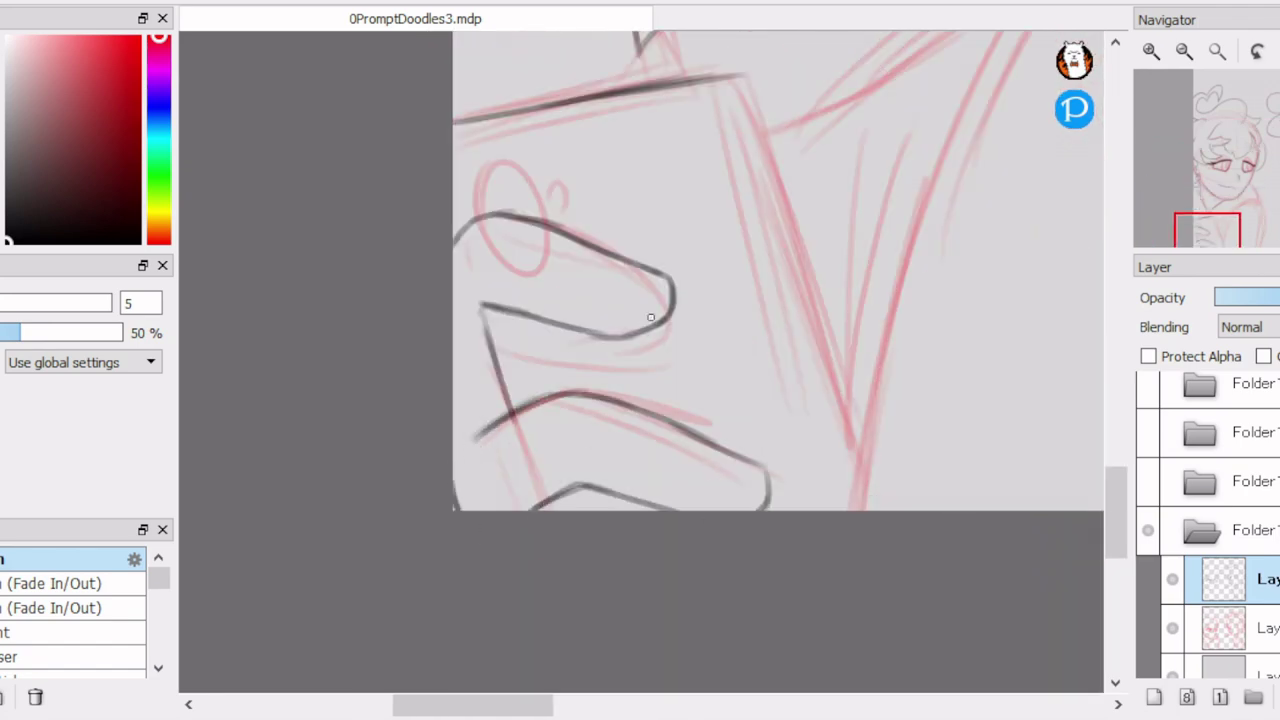
Ink the held book's outer side edge and a parallel inner border line.
mouse_move(454, 125)
left_mouse_down()
mouse_move(745, 75)
mouse_move(857, 478)
left_mouse_up()
key("ctrl+z")
left_click_drag(745, 75, 852, 448)
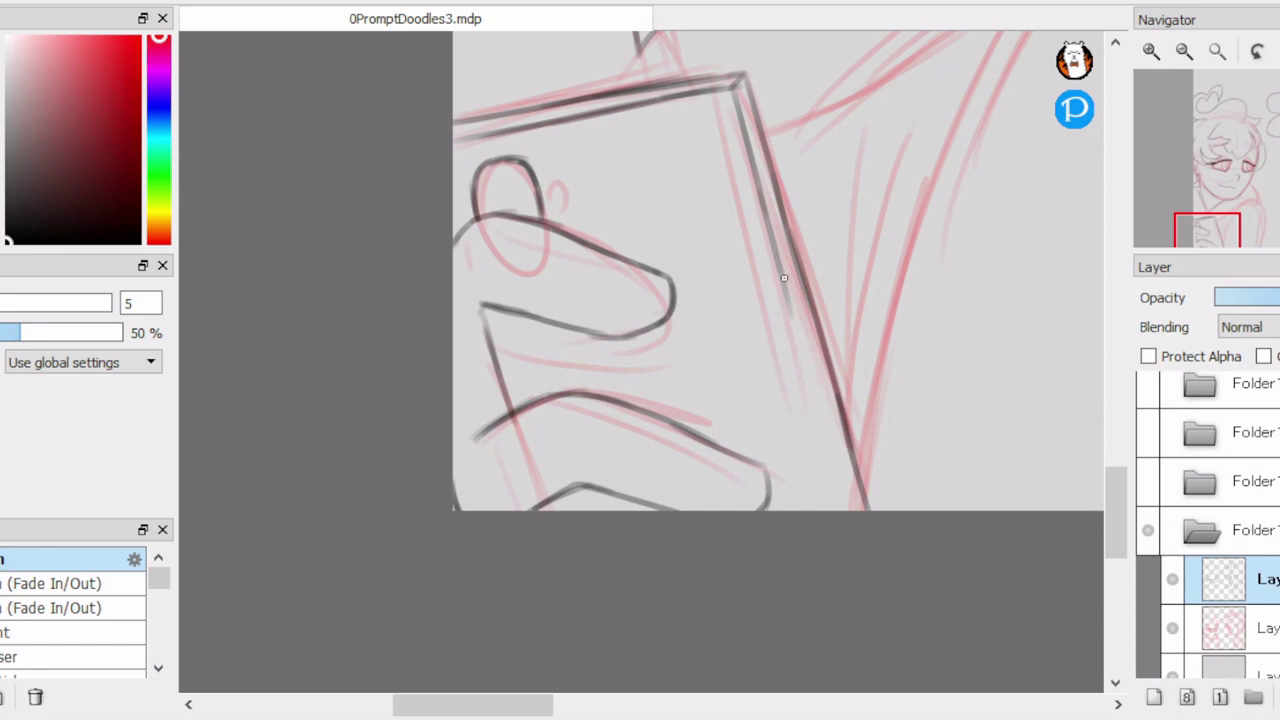
left_click_drag(735, 97, 842, 500)
Ink the left character's collar folds, rounded shoulder and outer sleeve down to the canvas edge.
scroll(731, 497, "down", 1)
left_click_drag(678, 357, 938, 231)
scroll(563, 338, "down", 2)
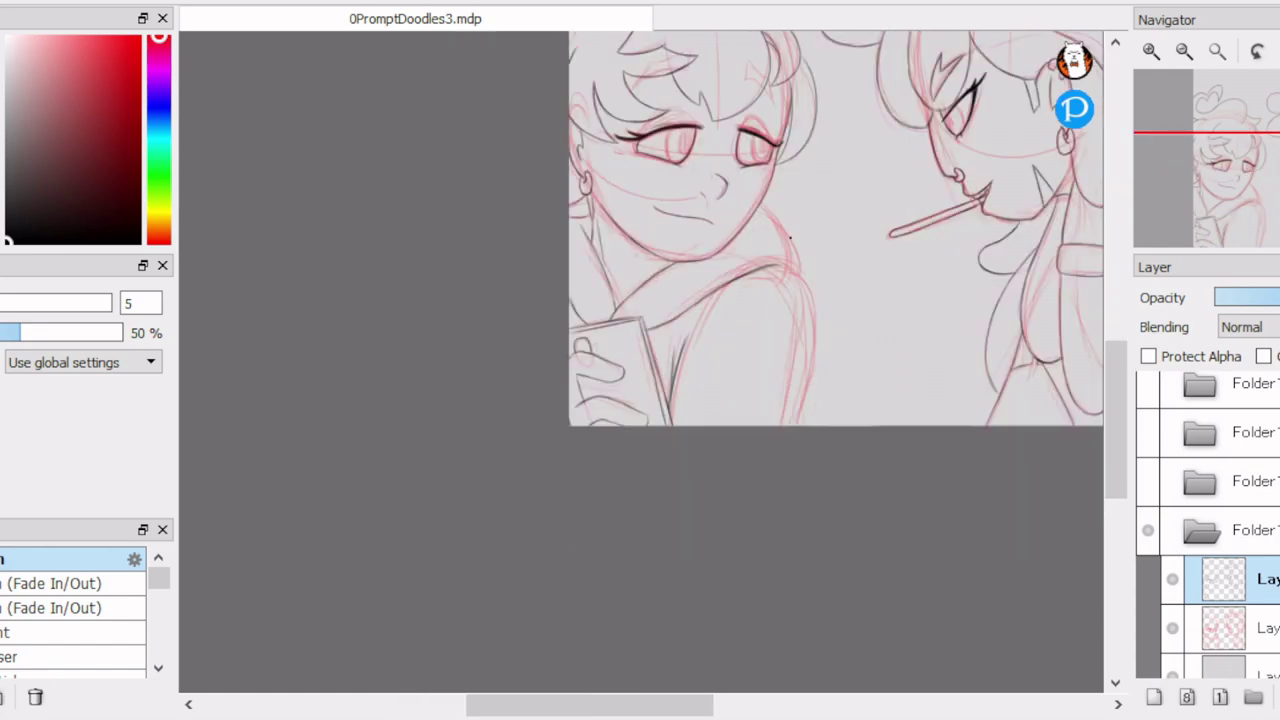
scroll(707, 214, "up", 3)
left_click_drag(732, 354, 783, 380)
scroll(856, 604, "down", 1)
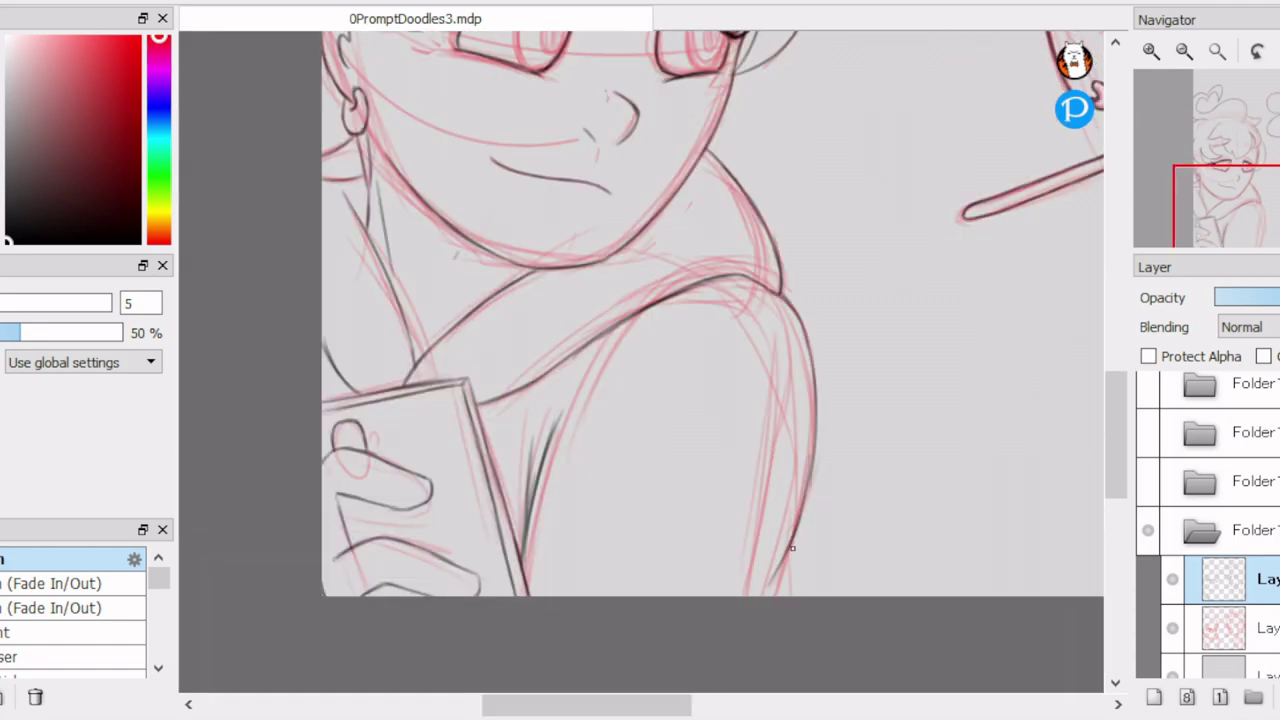
Ink the left head's two angular eyebrows over the fringe lines.
scroll(778, 619, "down", 2)
scroll(571, 357, "up", 3)
left_click_drag(290, 325, 520, 238)
mouse_move(330, 270)
left_mouse_down()
mouse_move(457, 184)
mouse_move(518, 244)
left_mouse_up()
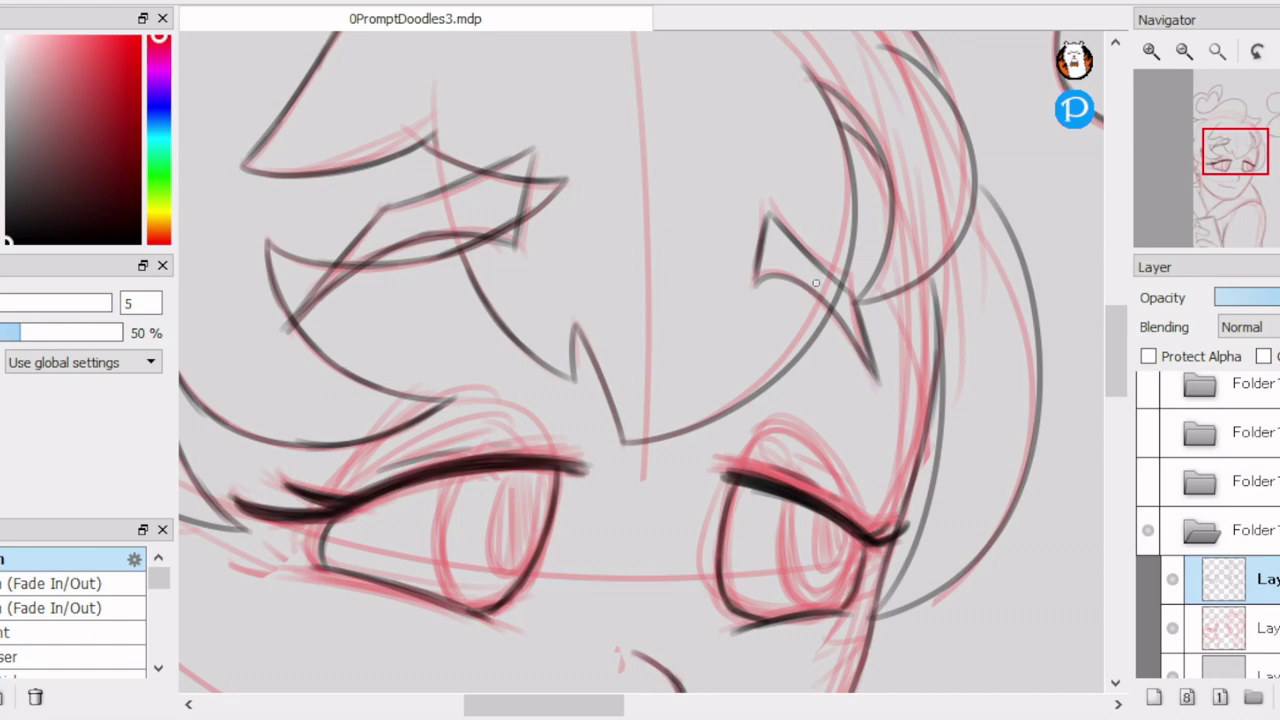
scroll(854, 308, "down", 2)
scroll(854, 308, "up", 2)
scroll(849, 490, "down", 3)
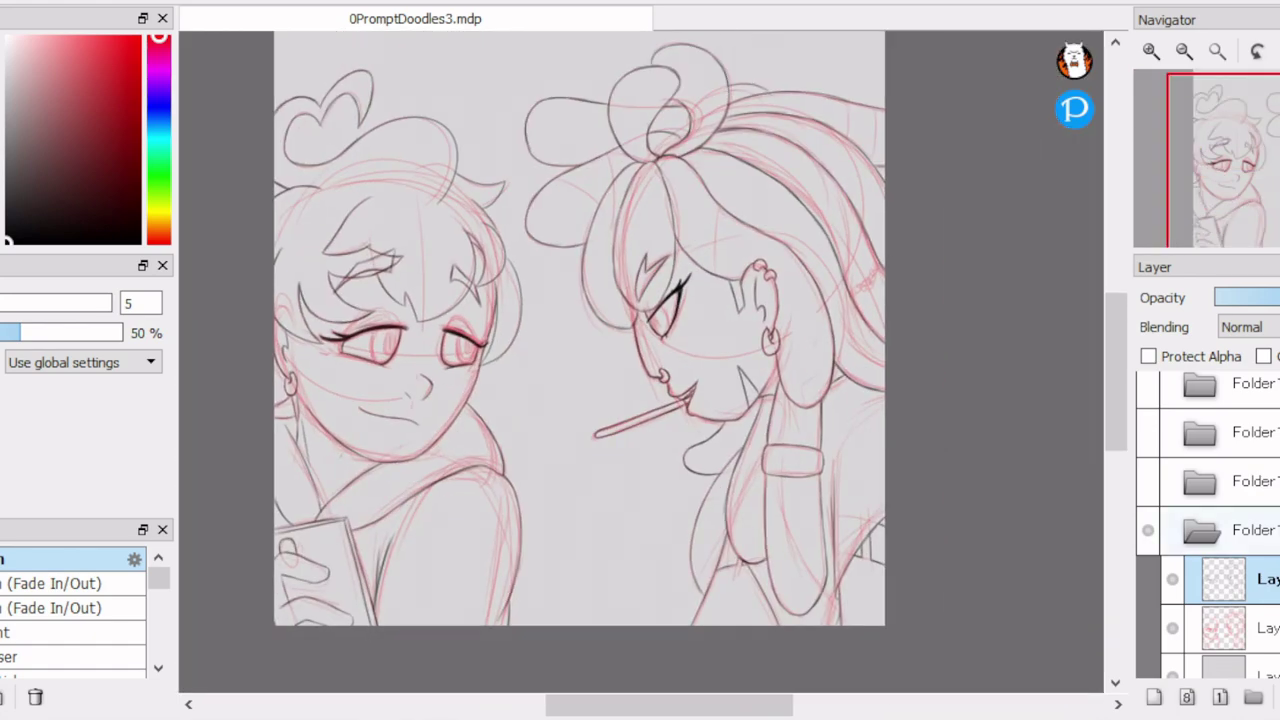
Paint the right head's iris solid dark red on the layer beneath the sketch.
key("ctrl+Down")
scroll(849, 490, "up", 1)
key("ctrl+Down")
key("b")
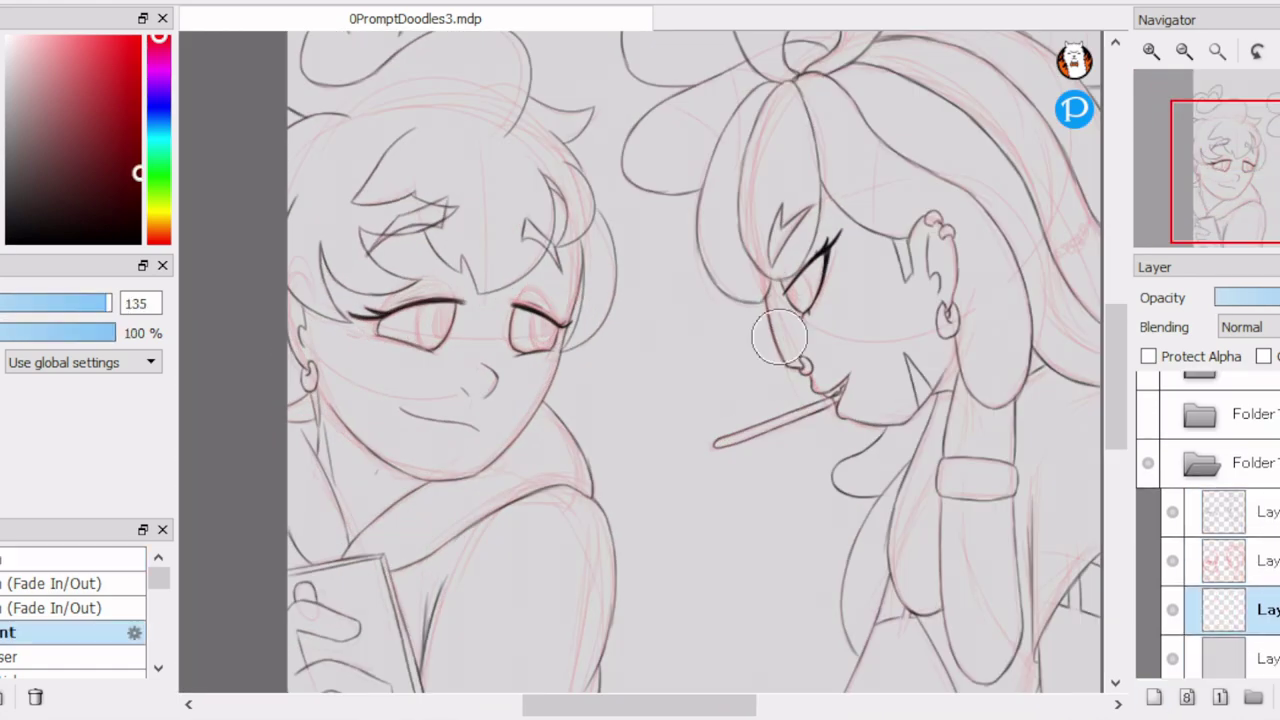
scroll(779, 339, "up", 2)
key("bracketleft")
mouse_move(654, 191)
left_mouse_down()
mouse_move(669, 286)
mouse_move(660, 240)
left_mouse_up()
scroll(377, 344, "up", 1)
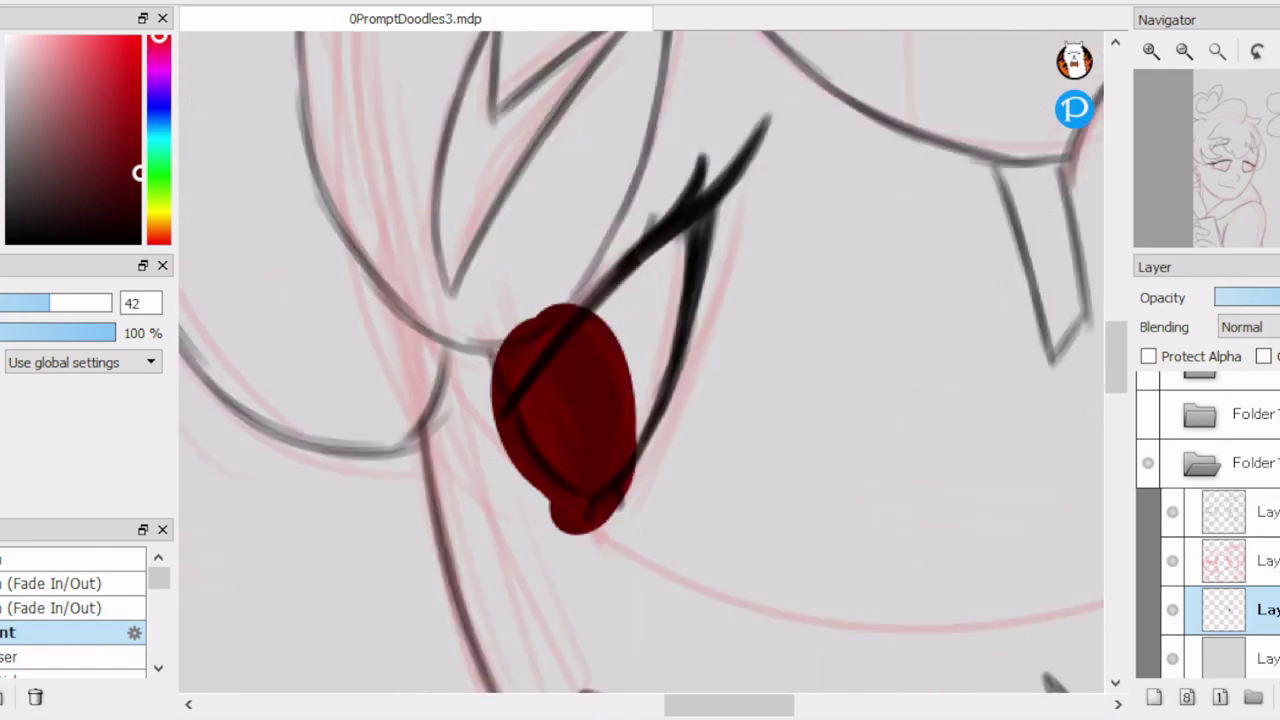
Add a clipping layer over the red base and blend a brighter red into the lower part of the iris.
scroll(689, 404, "down", 2)
scroll(689, 404, "up", 2)
key("ctrl+shift+n")
left_click_drag(600, 330, 575, 442)
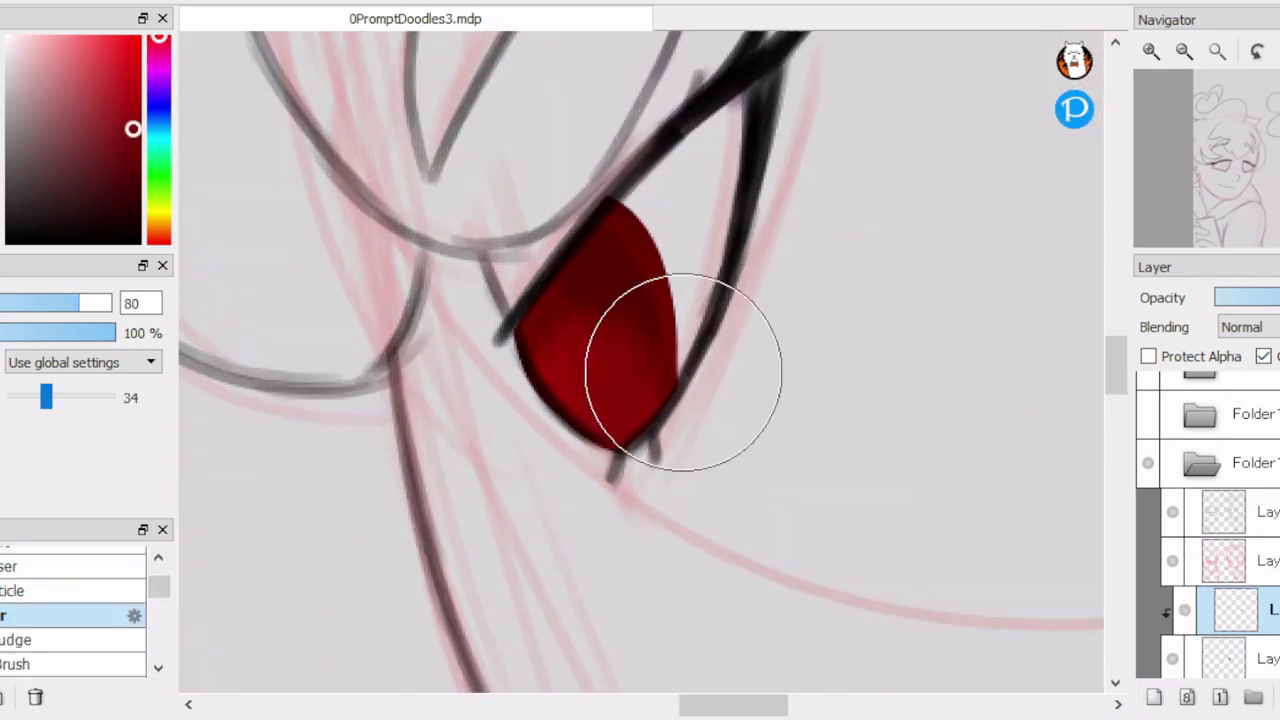
Blend an orange-red glow into the bottom of the right head's iris and paint a narrow dark pupil.
left_click(590, 420, "alt")
key("e")
key("b")
key("Down")
key("Down")
key("Down")
mouse_move(586, 420)
left_mouse_down()
mouse_move(600, 400)
mouse_move(565, 320)
mouse_move(578, 384)
left_mouse_up()
key("b")
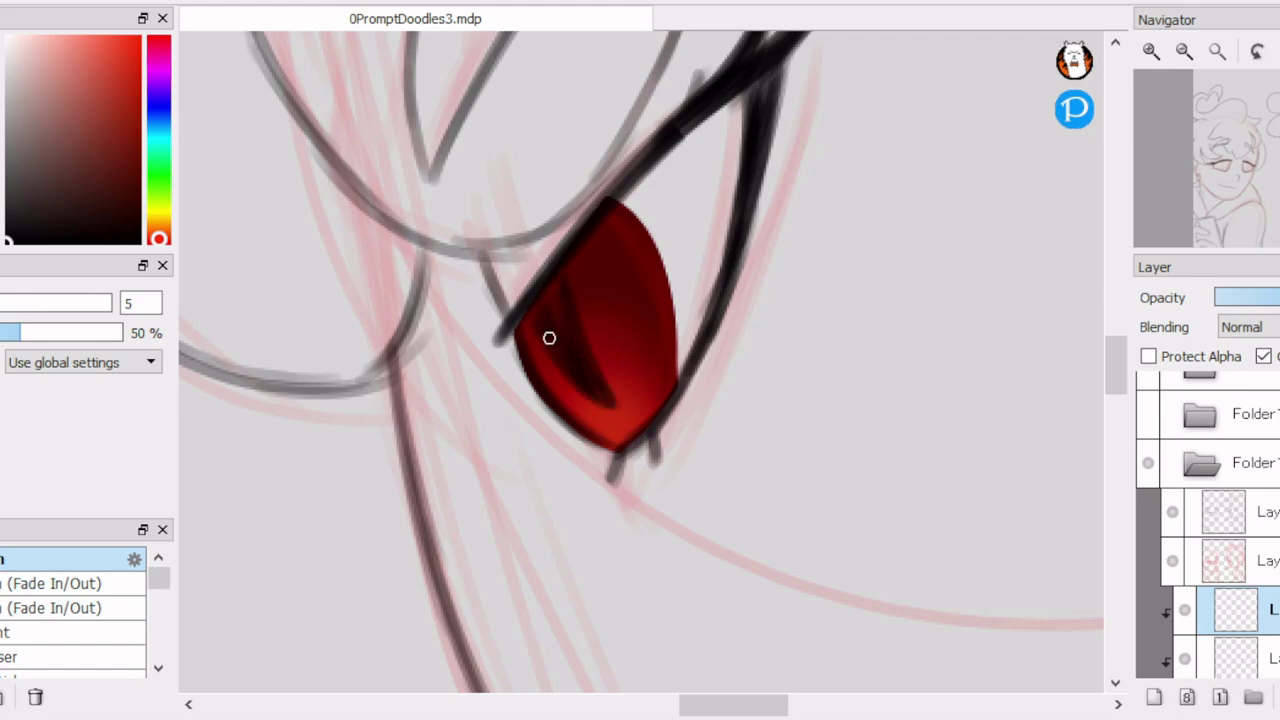
left_click_drag(553, 320, 538, 260)
Paint light reflection highlights on the right head's red iris.
key("Down")
key("Down")
key("Down")
mouse_move(614, 284)
left_mouse_down()
mouse_move(650, 250)
mouse_move(652, 222)
left_mouse_up()
key("ctrl+z")
left_click_drag(540, 222, 512, 300)
scroll(672, 262, "down", 3)
scroll(672, 262, "down", 3)
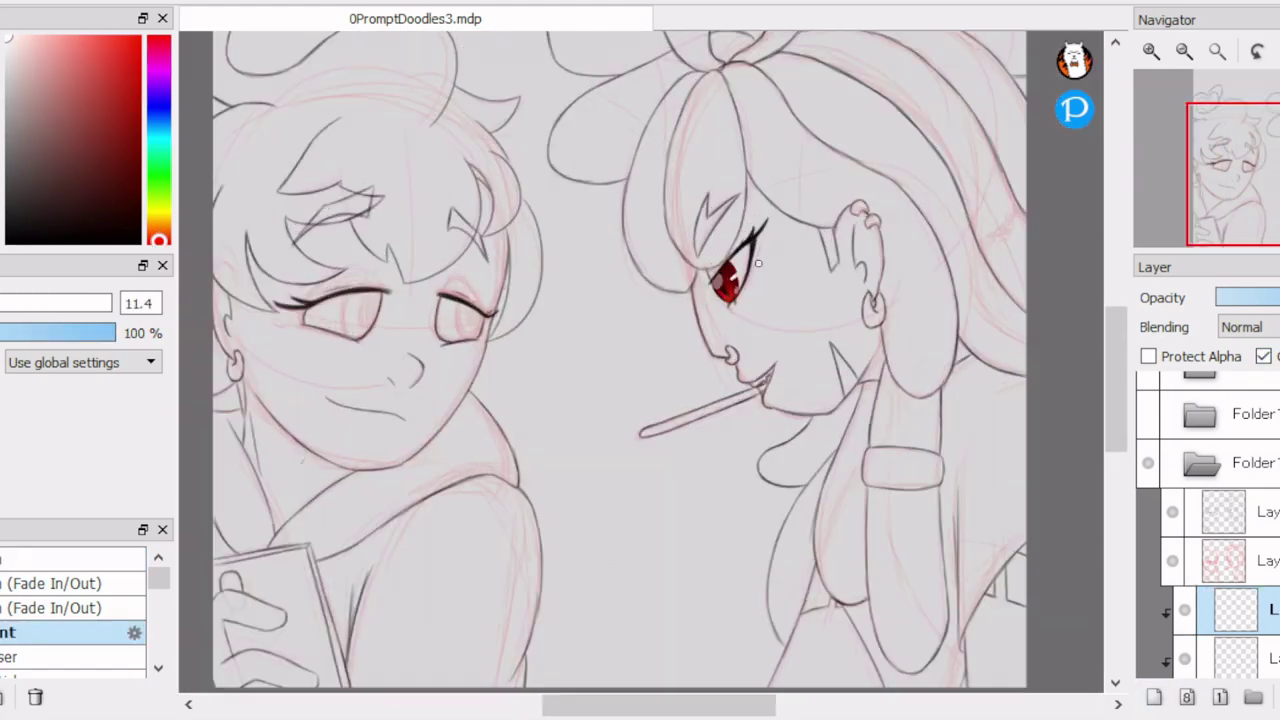
Block in the left head's near iris with solid navy blue on the base colour layer.
scroll(500, 314, "up", 2)
scroll(500, 314, "down", 1)
scroll(500, 314, "up", 4)
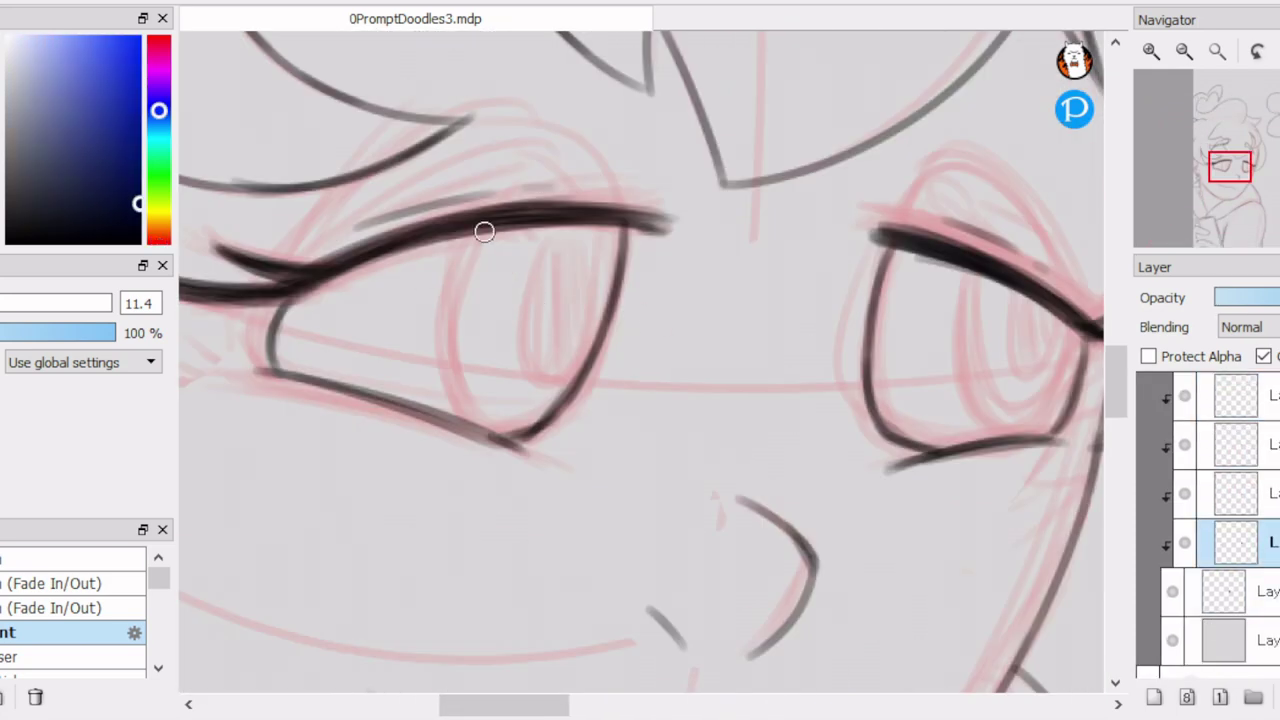
left_click_drag(474, 237, 517, 391)
key("ctrl+z")
mouse_move(540, 440)
left_mouse_down()
mouse_move(537, 209)
mouse_move(551, 372)
left_mouse_up()
key("ctrl+z")
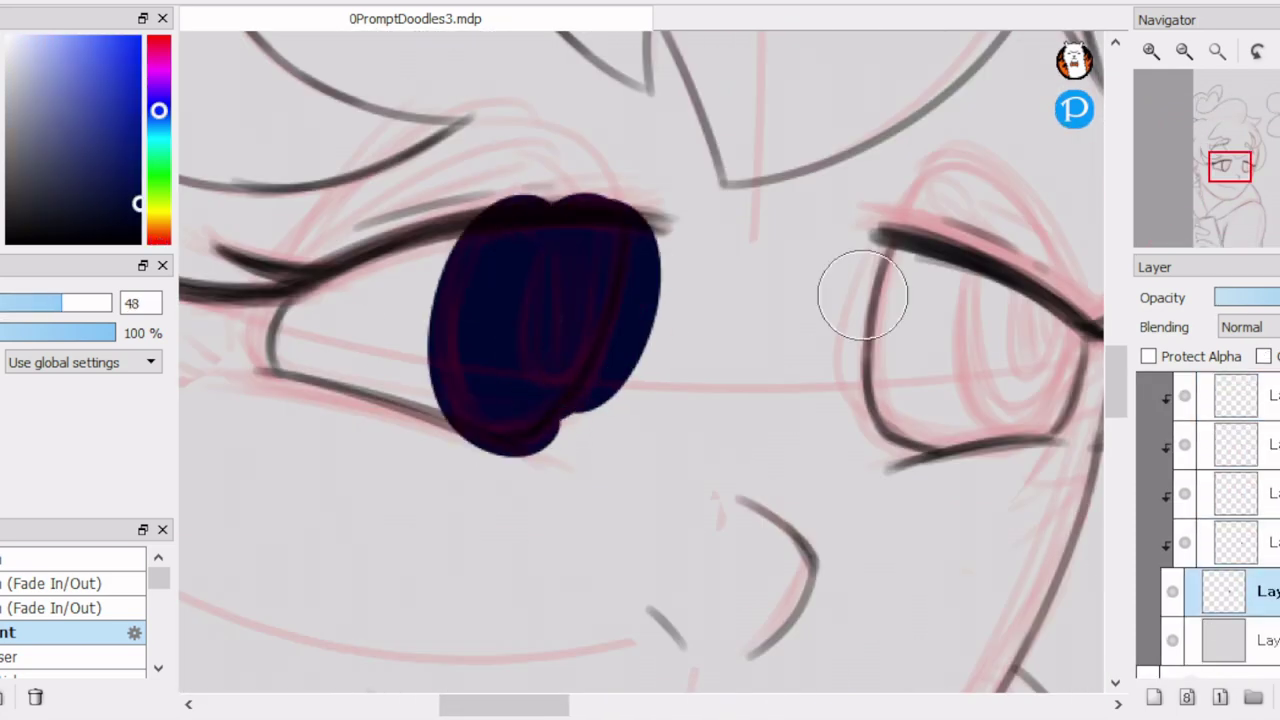
Block in the left head's far iris with navy blue using a smaller brush.
scroll(551, 372, "down", 3)
scroll(694, 334, "up", 3)
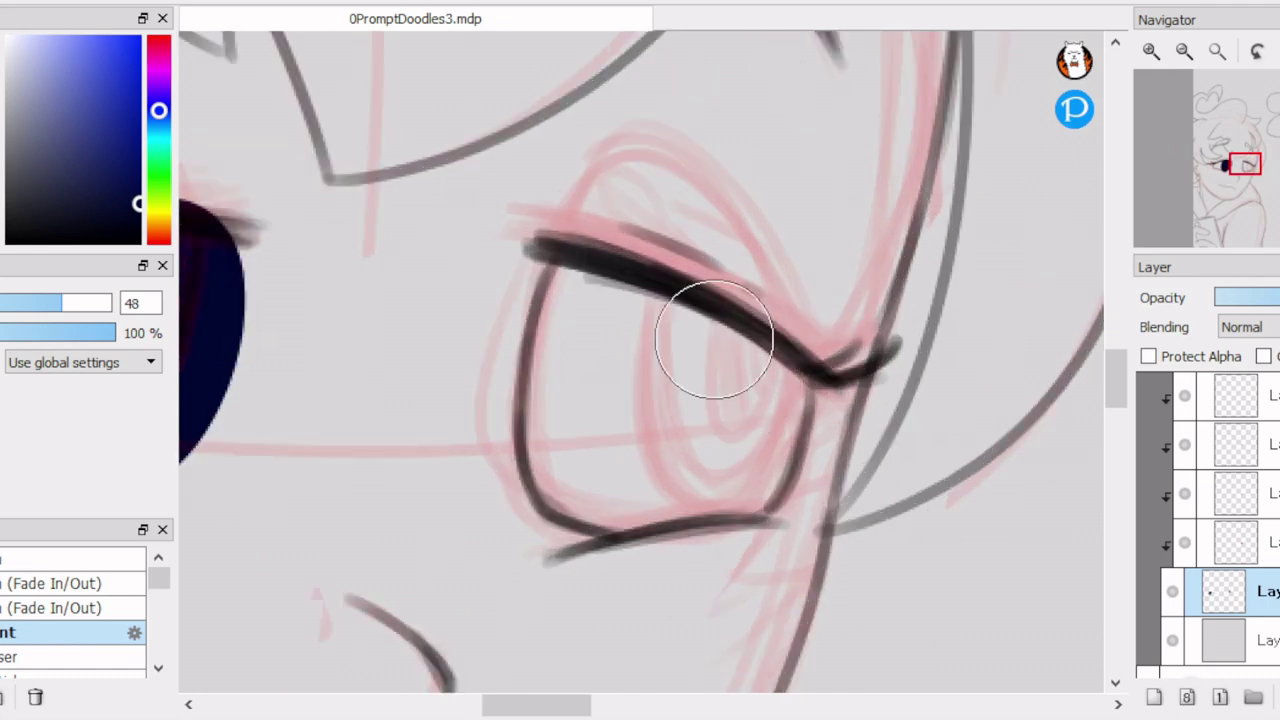
key("bracketleft")
key("bracketleft")
key("bracketleft")
key("bracketleft")
key("bracketleft")
key("bracketleft")
mouse_move(680, 455)
left_mouse_down()
mouse_move(677, 280)
mouse_move(723, 329)
mouse_move(717, 494)
mouse_move(740, 320)
left_mouse_up()
key("ctrl+z")
scroll(740, 320, "down", 3)
scroll(500, 366, "up", 3)
left_click_drag(660, 300, 776, 289)
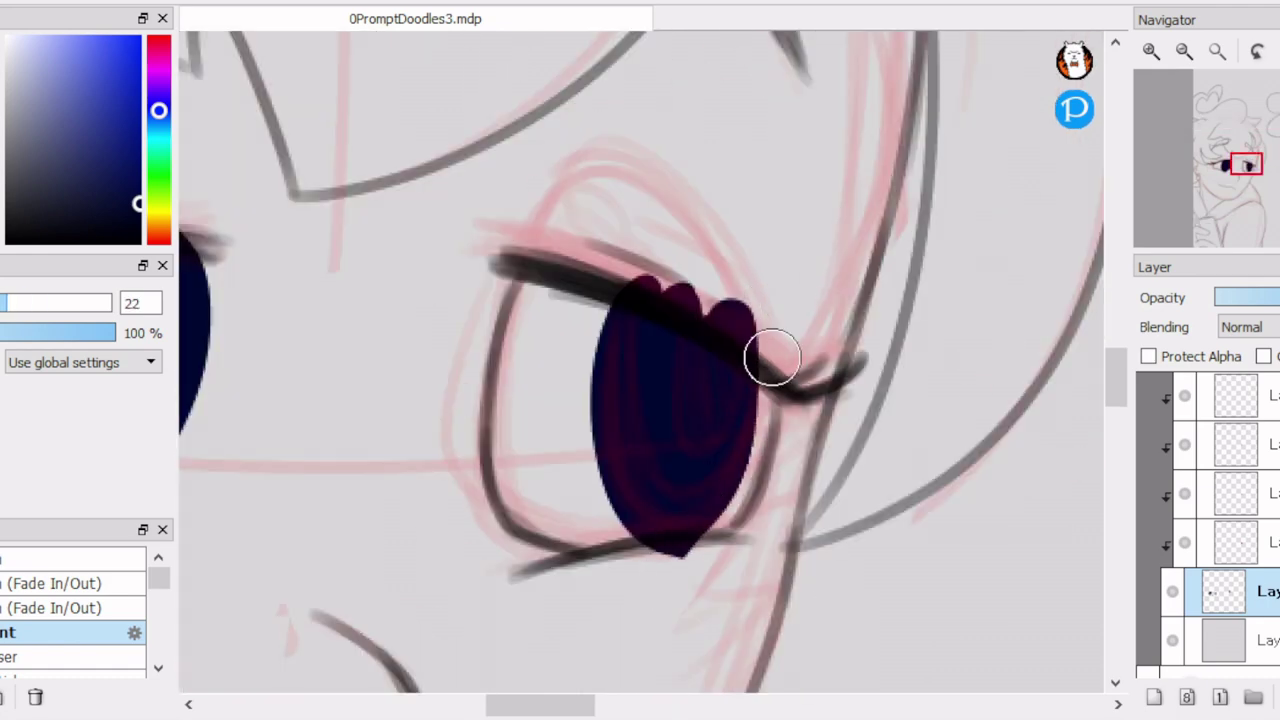
Undo the overlapping far-iris strokes and reshape the navy iris to fit beneath the upper lid.
key("ctrl+z")
key("ctrl+z")
key("ctrl+z")
left_click_drag(637, 357, 731, 337)
key("ctrl+z")
mouse_move(625, 310)
left_mouse_down()
mouse_move(665, 522)
mouse_move(570, 468)
mouse_move(720, 360)
left_mouse_up()
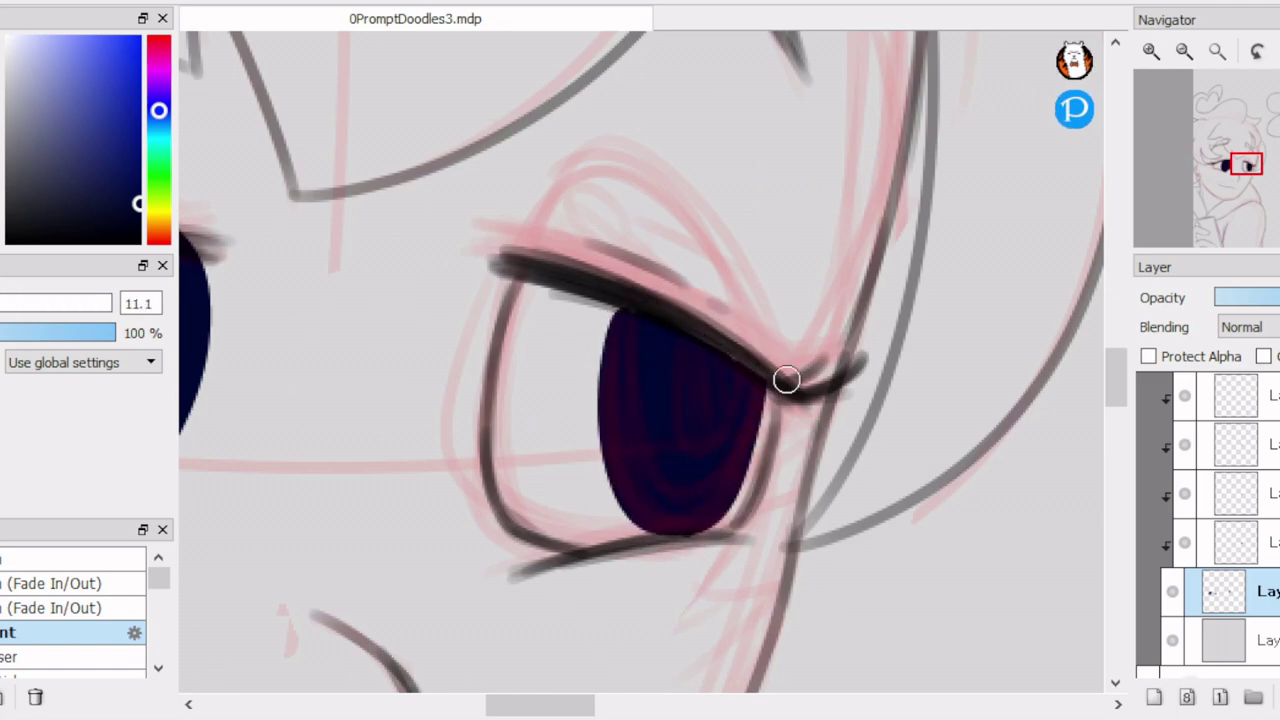
Trim the excess navy outside the near eye's outline and clean the lower edges of both irises.
scroll(796, 399, "up", 2)
left_click_drag(732, 268, 649, 514)
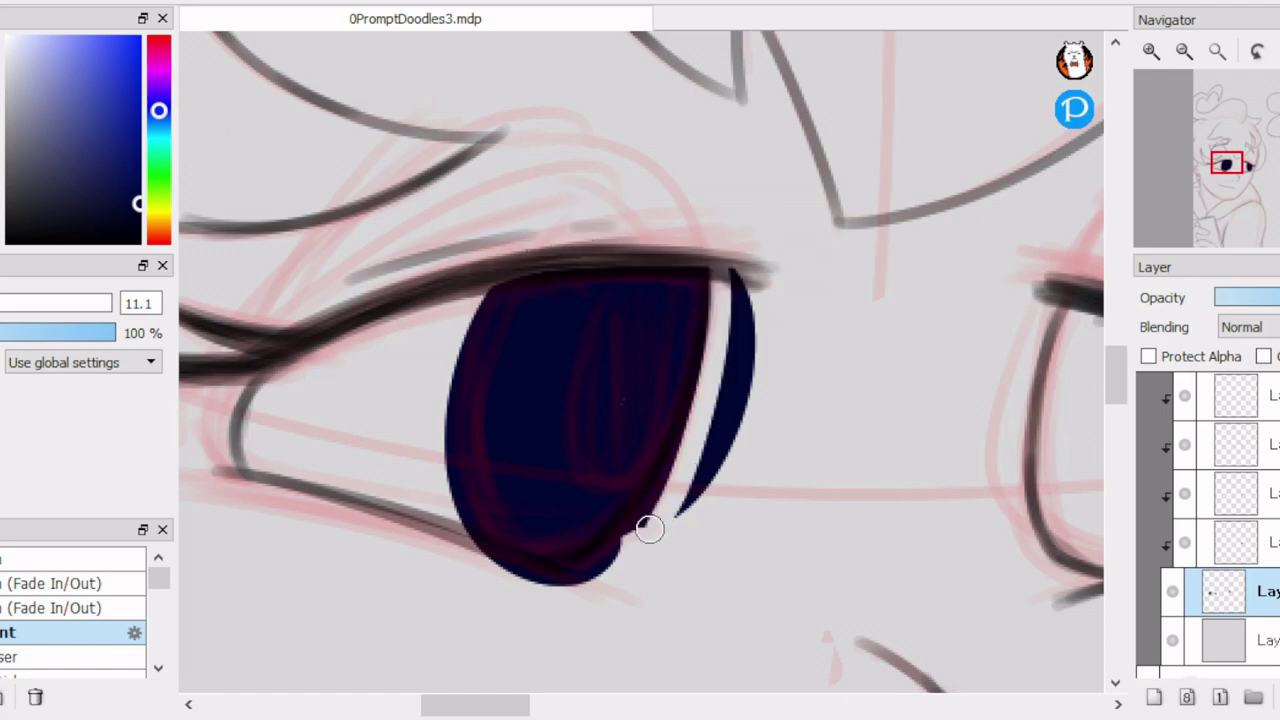
left_click_drag(745, 282, 544, 593)
scroll(449, 541, "down", 3)
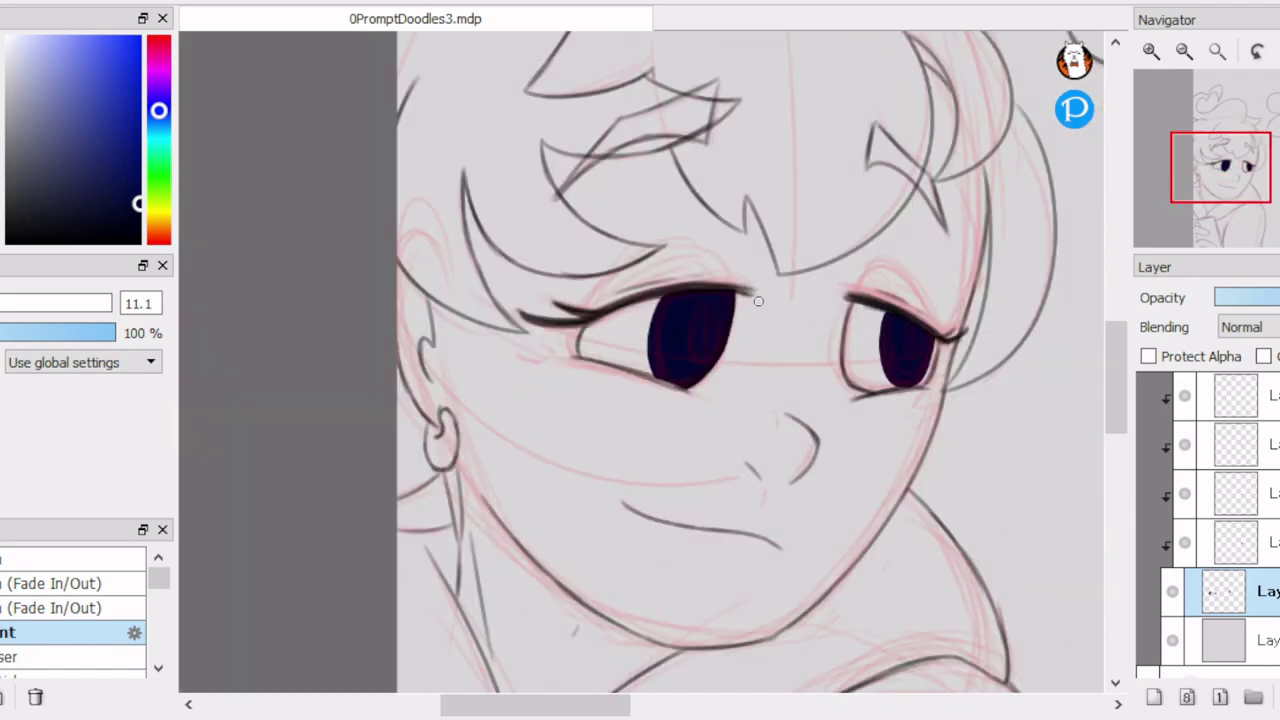
scroll(760, 400, "up", 3)
mouse_move(671, 523)
left_mouse_down()
mouse_move(710, 280)
mouse_move(800, 420)
mouse_move(780, 512)
left_mouse_up()
scroll(757, 561, "down", 3)
Paint a lighter blue across both of the left head's irises on the lowest clipping layer and blur it.
left_click(1235, 542)
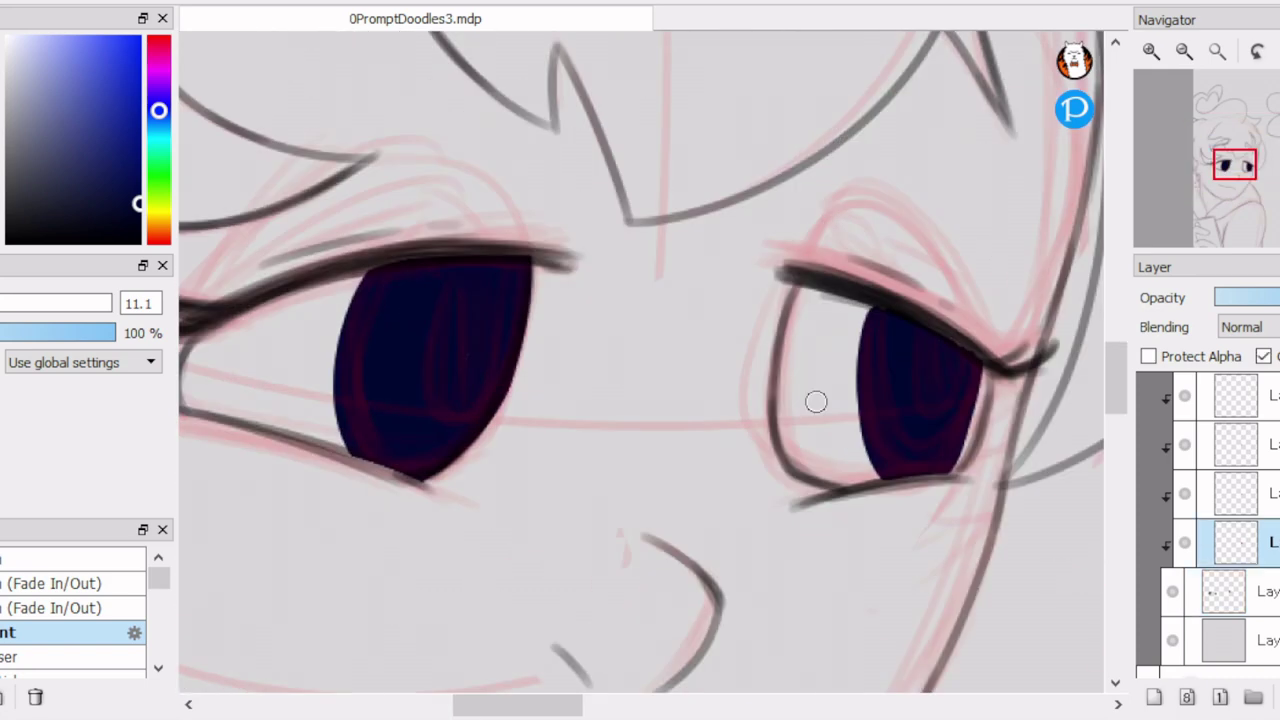
left_click(137, 143)
left_click(45, 303)
left_click_drag(420, 420, 446, 357)
left_click(70, 670)
scroll(70, 615, "down", 1)
left_click(60, 628)
left_click_drag(363, 443, 400, 420)
left_click_drag(914, 423, 880, 460)
Add a brighter blue glow to the lower part of both irises on the next clipping layer and blur it.
left_click(1235, 493)
left_click(131, 94)
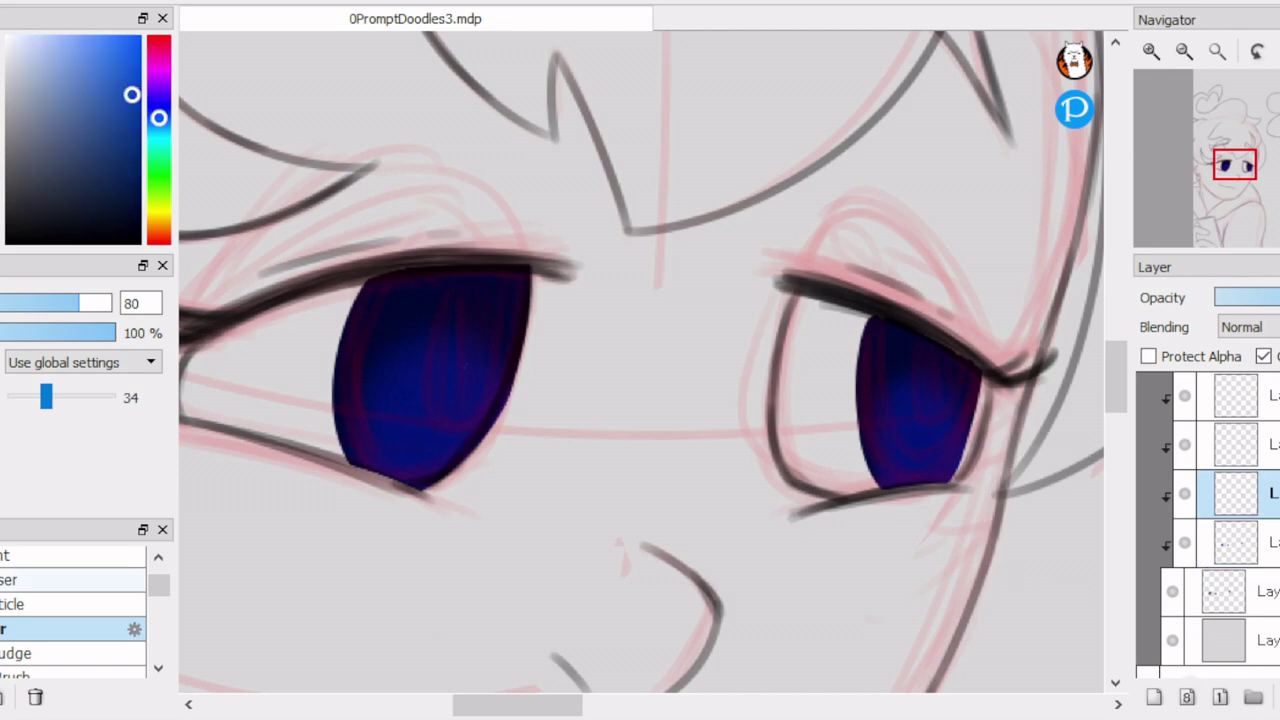
left_click(70, 555)
left_click(395, 420)
left_click(919, 447)
left_click(60, 628)
left_click_drag(480, 300, 397, 425)
left_click_drag(914, 445, 914, 414)
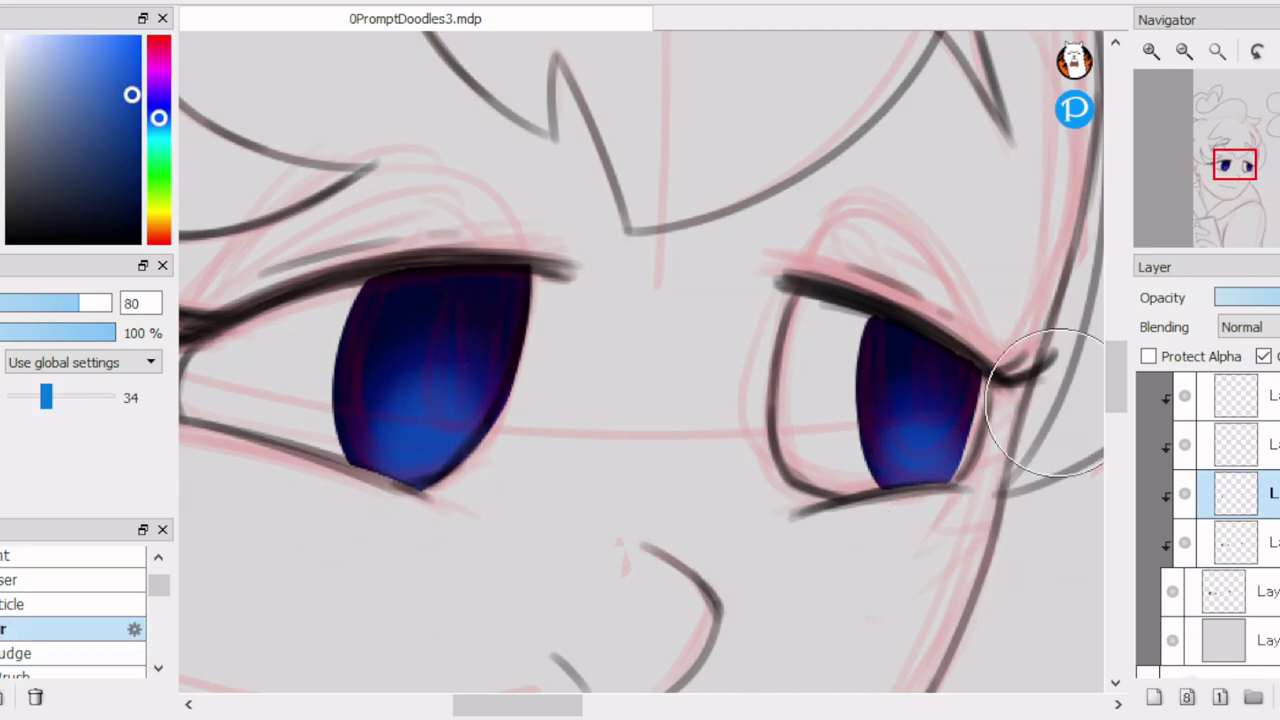
Draw dark, rounded pupils hanging from the upper lids in both of the left head's irises with a size 5 pen.
left_click(1235, 444)
scroll(70, 615, "up", 2)
left_click(60, 558)
left_click_drag(432, 300, 456, 410)
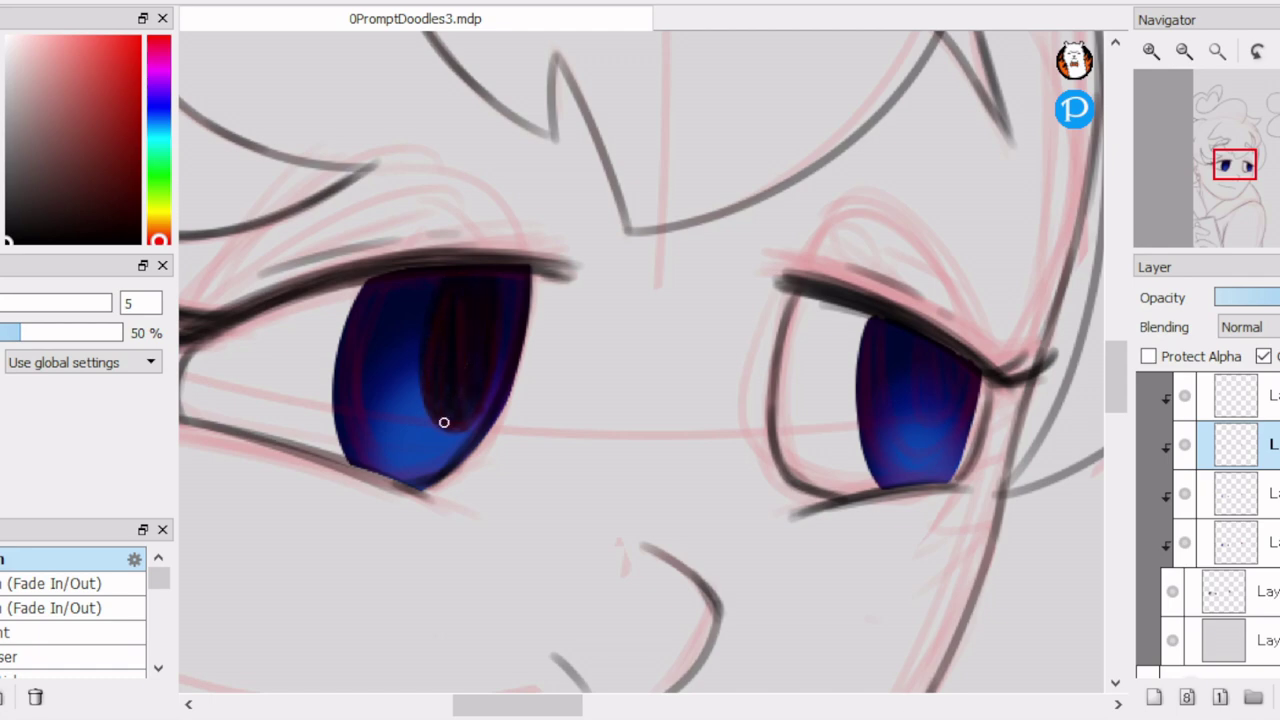
scroll(686, 274, "up", 2)
left_click_drag(686, 274, 675, 349)
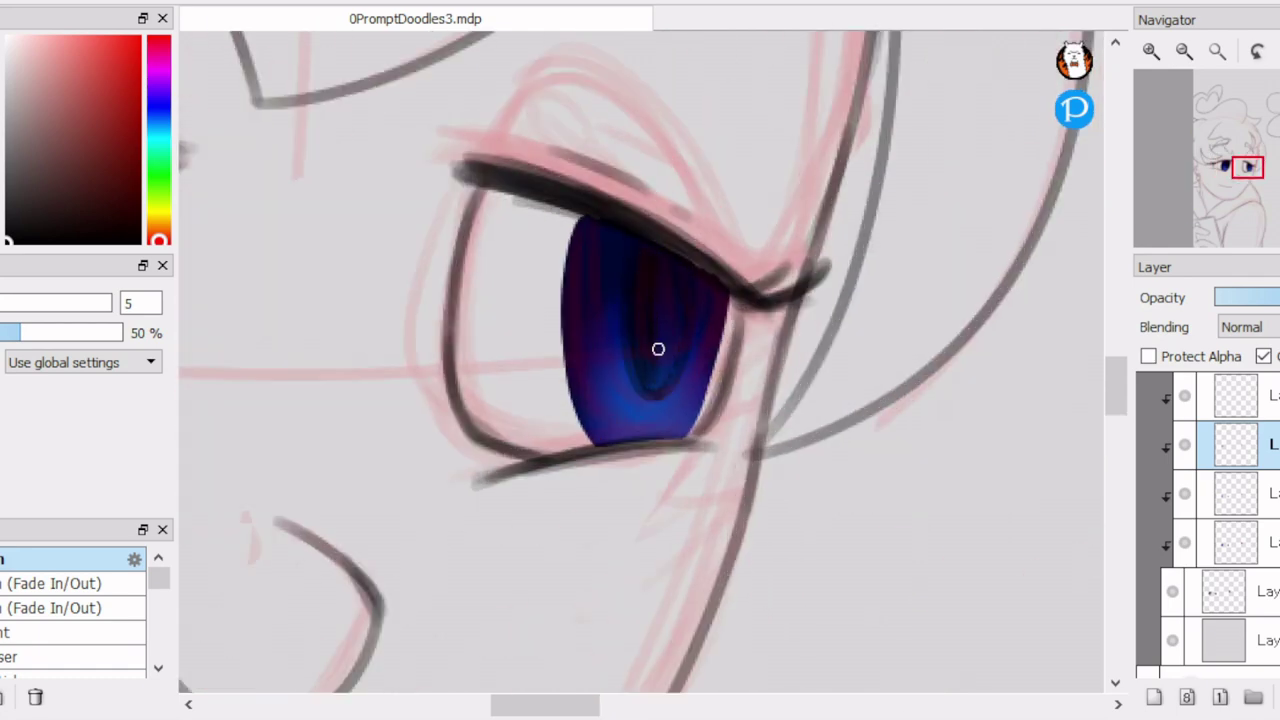
scroll(647, 276, "down", 2)
Paint bright cyan crescents around the lower edge of both pupils with a 12.4 brush.
left_click(1235, 493)
left_click(158, 136)
left_click(111, 51)
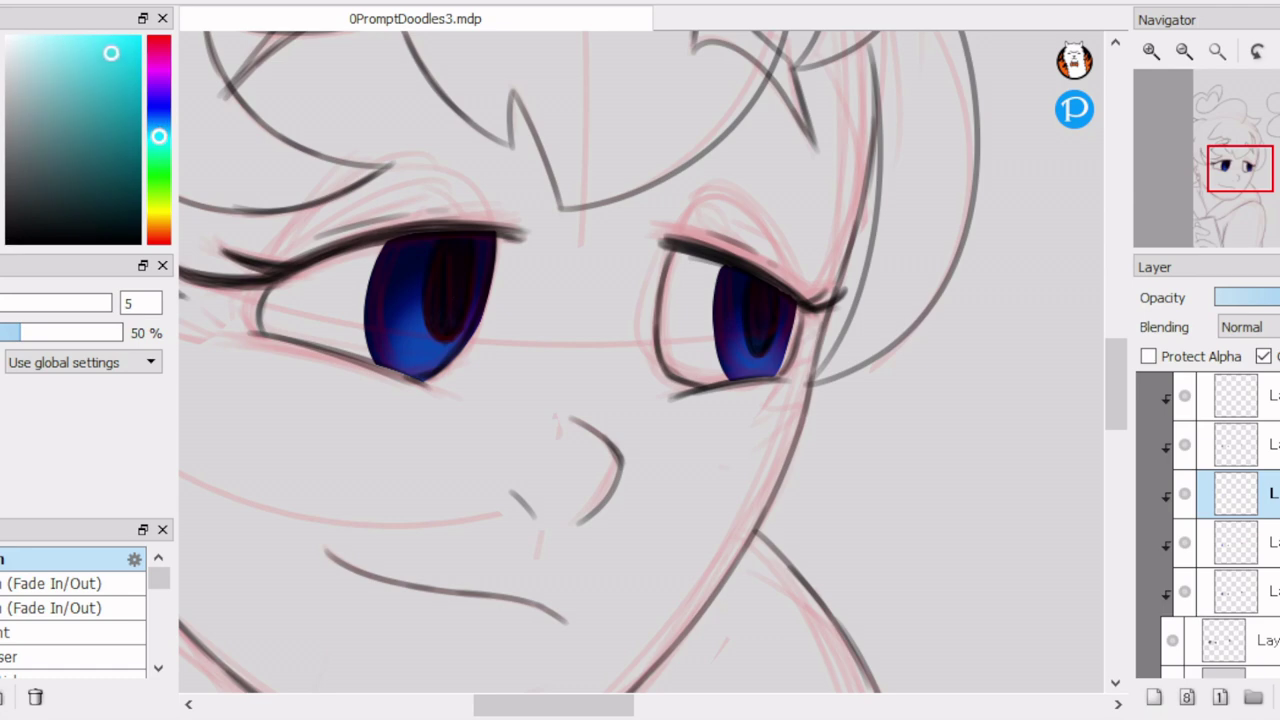
left_click(60, 632)
left_click_drag(417, 305, 450, 339)
left_click_drag(742, 322, 777, 343)
Add a small yellow accent beside the cyan crescent in each iris.
left_click(158, 216)
left_click(100, 40)
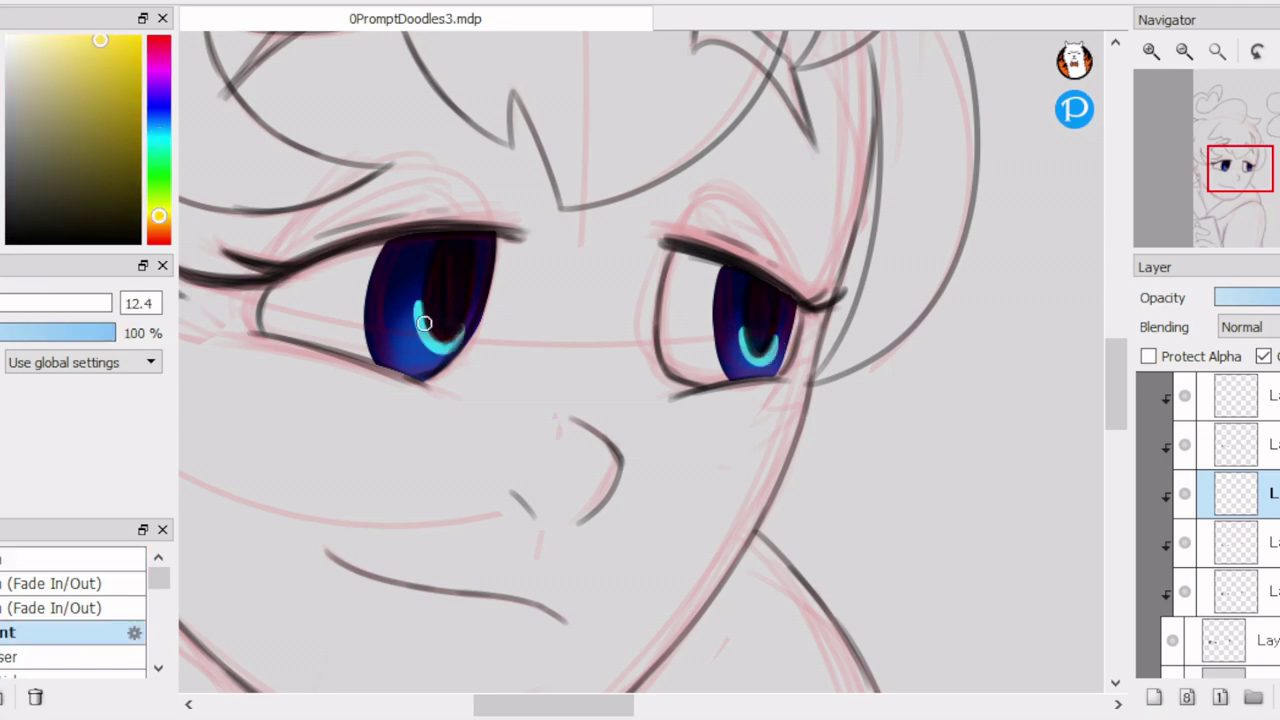
scroll(1230, 500, "down", 1)
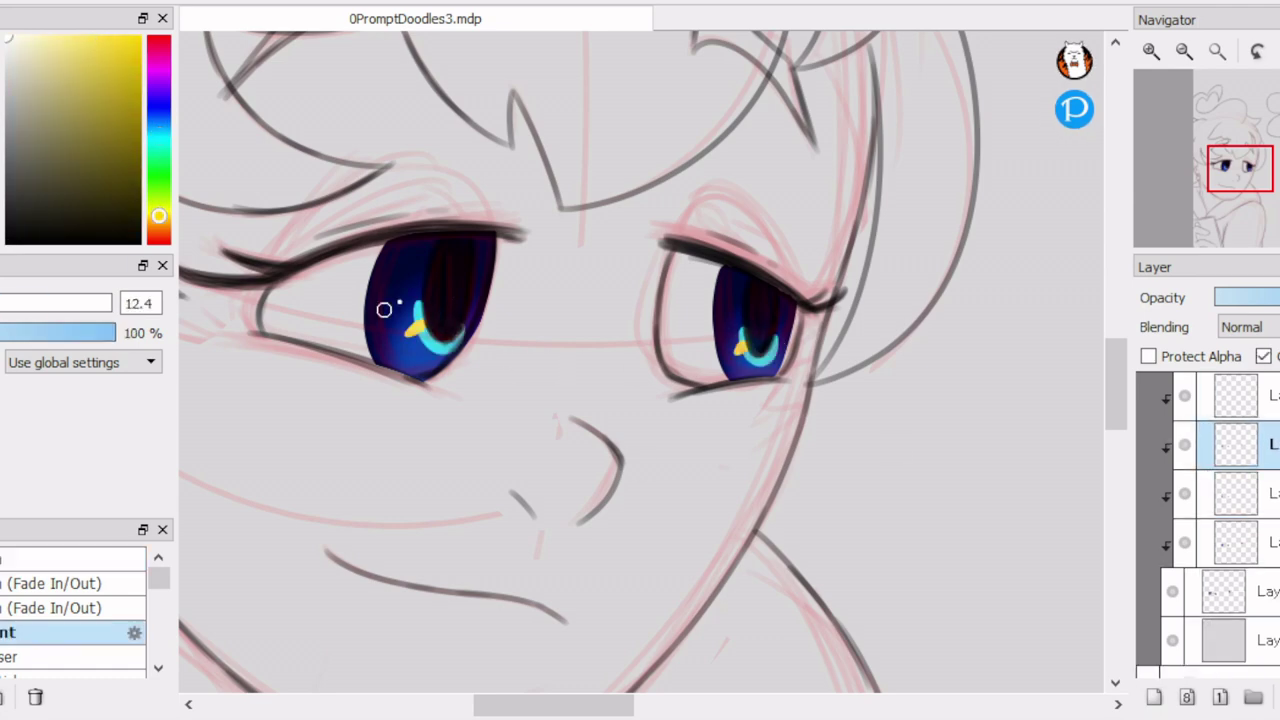
Add white highlights to the upper part of both irises on the next clipping layer up.
left_click(1235, 395)
left_click(18, 303)
left_click_drag(410, 230, 440, 270)
left_click_drag(720, 280, 760, 300)
scroll(700, 277, "down", 3)
Paint red bands across the right character's looped hair beside the topknot with a size 40 brush.
left_click(25, 303)
left_click(1240, 591)
scroll(590, 300, "up", 10)
mouse_move(300, 360)
left_mouse_down()
mouse_move(460, 380)
mouse_move(549, 323)
left_mouse_up()
mouse_move(520, 250)
left_mouse_down()
mouse_move(500, 280)
mouse_move(565, 385)
left_mouse_up()
scroll(651, 208, "up", 3)
scroll(623, 286, "down", 8)
scroll(778, 258, "up", 4)
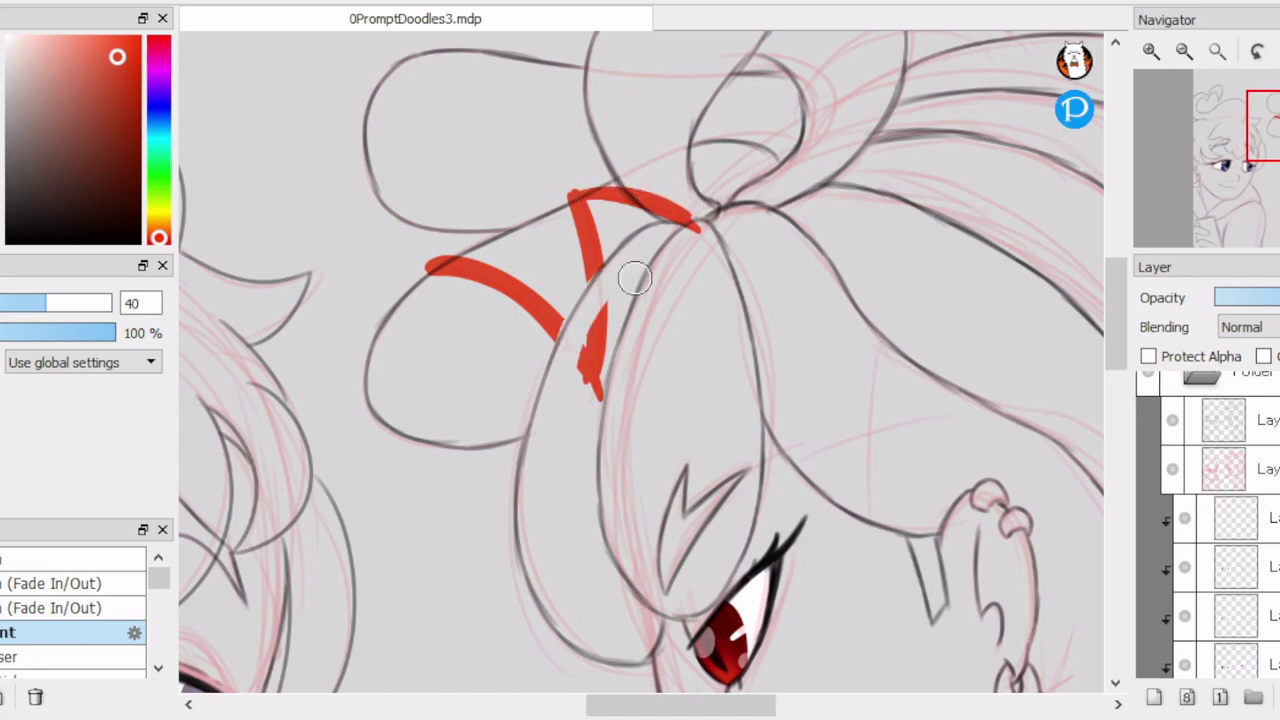
Trim the red bands' ends to the hair outlines at size 17 and undo the cut through the upper band.
scroll(618, 268, "up", 2)
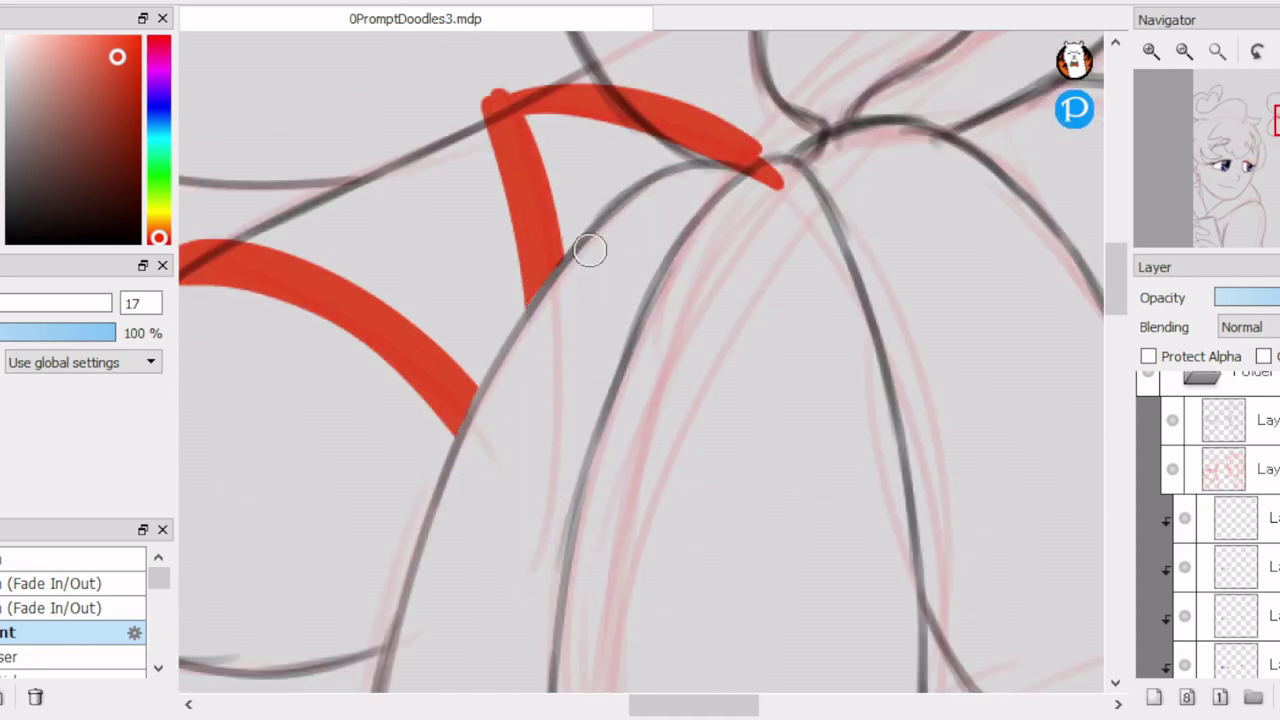
scroll(754, 189, "up", 1)
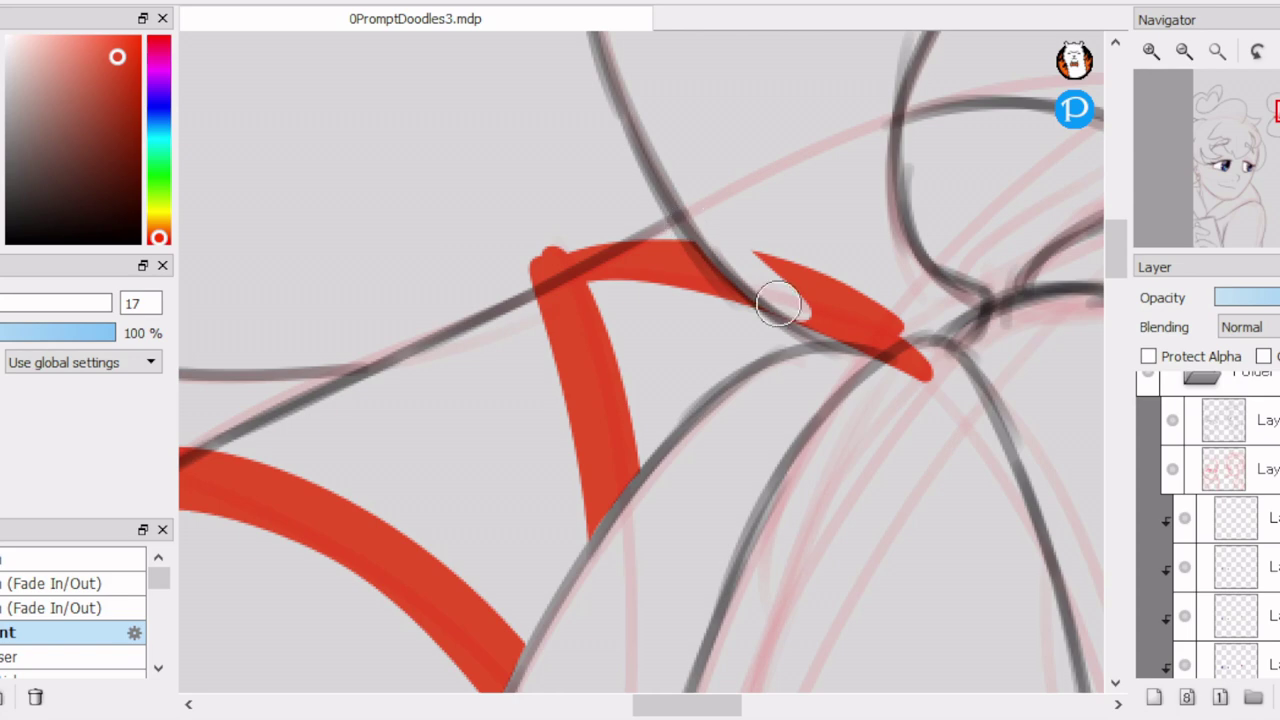
key("ctrl+z")
scroll(480, 258, "down", 1)
Paint two crossing blue bands on the right character's hair above the ear and trim their ends to the hair outline.
scroll(240, 278, "down", 3)
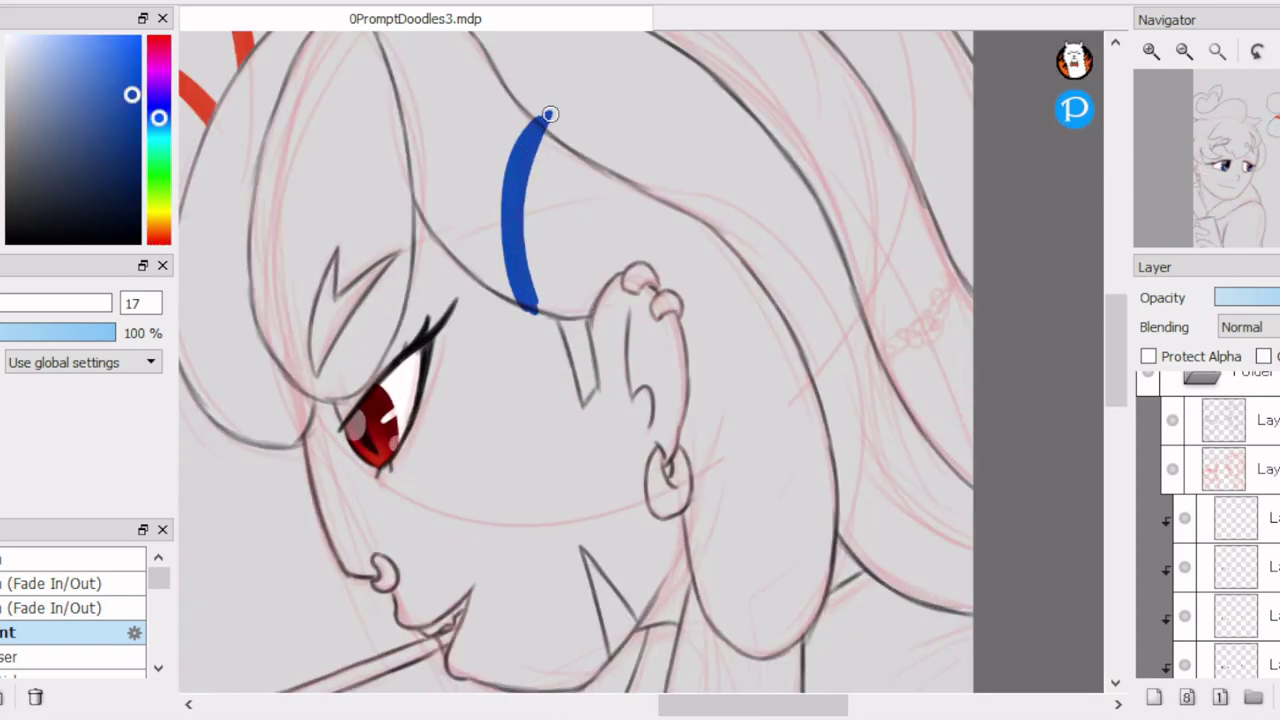
scroll(437, 252, "down", 1)
scroll(537, 143, "up", 3)
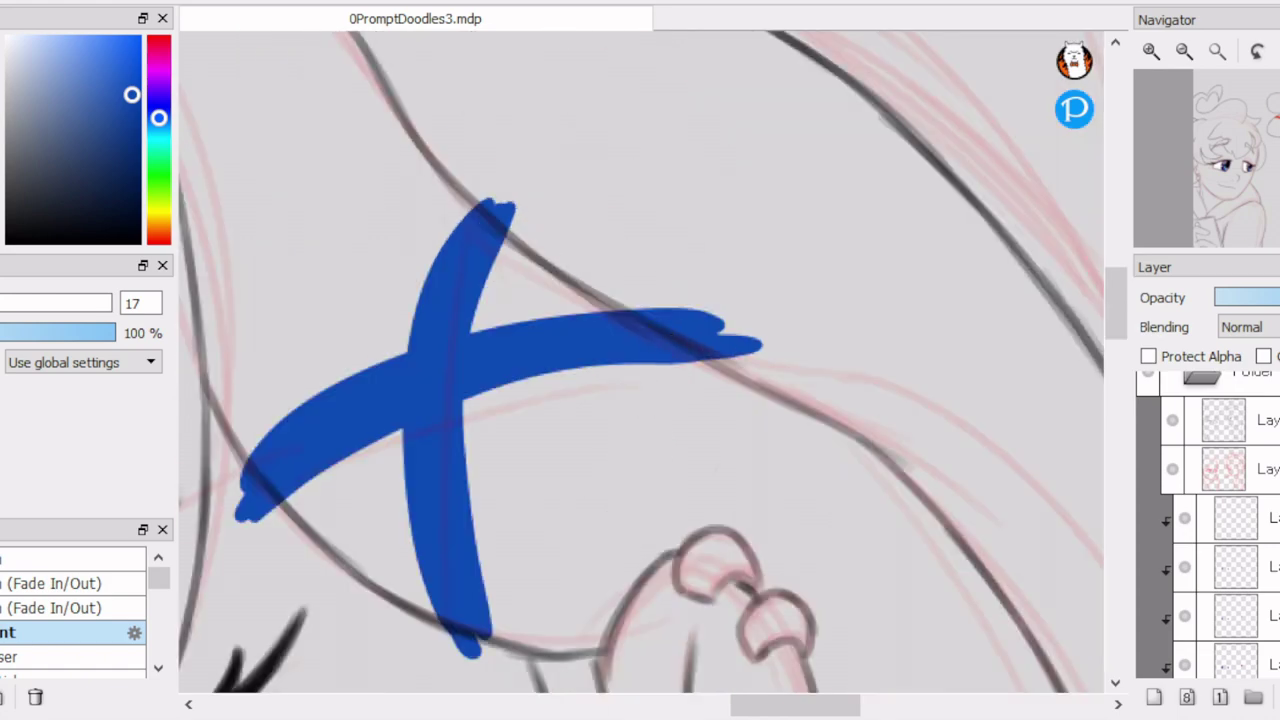
scroll(668, 300, "down", 1)
scroll(646, 271, "up", 1)
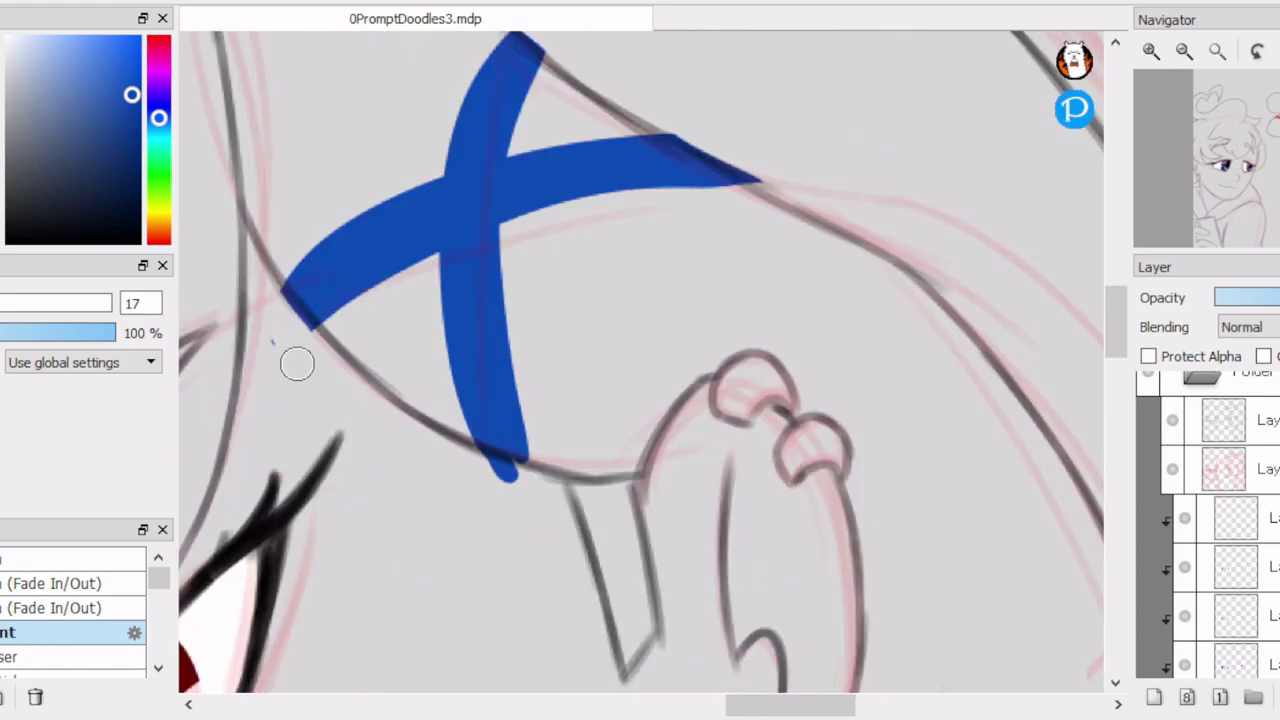
scroll(489, 478, "down", 2)
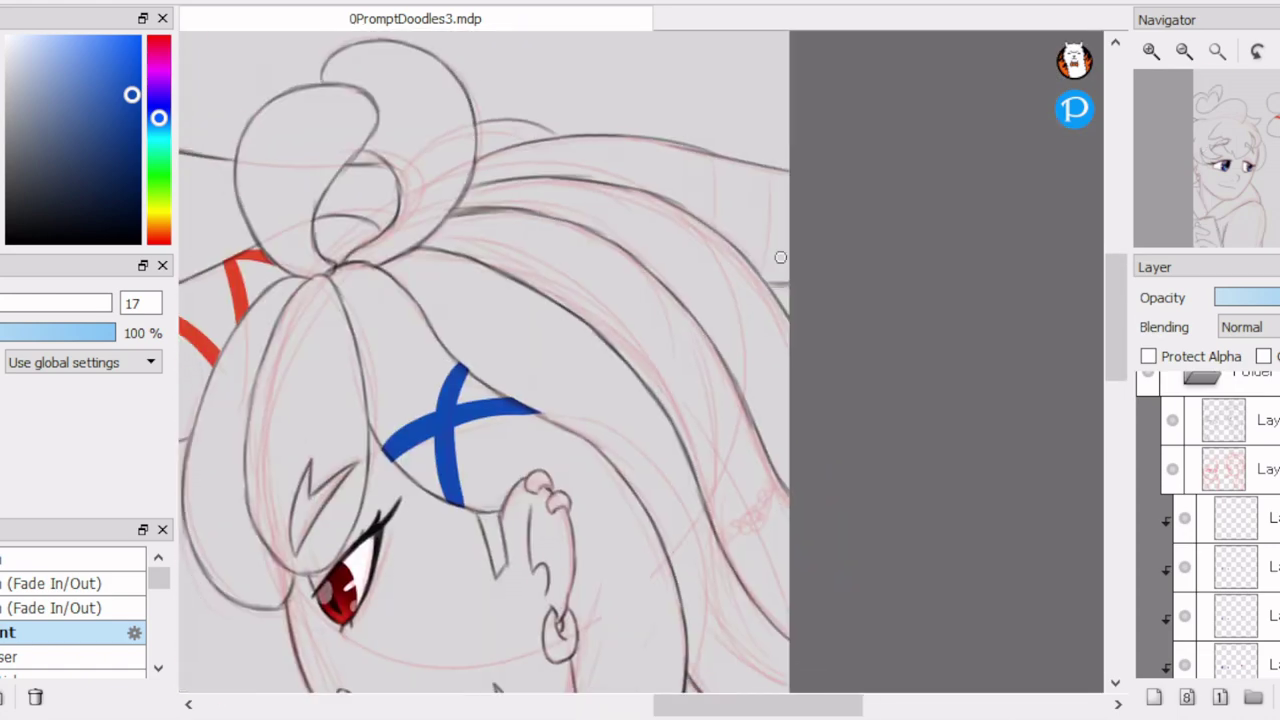
Paint an orange twisted cord across the right character's outer hair strand near the canvas edge.
scroll(734, 309, "up", 3)
key("x")
left_click_drag(697, 422, 843, 299)
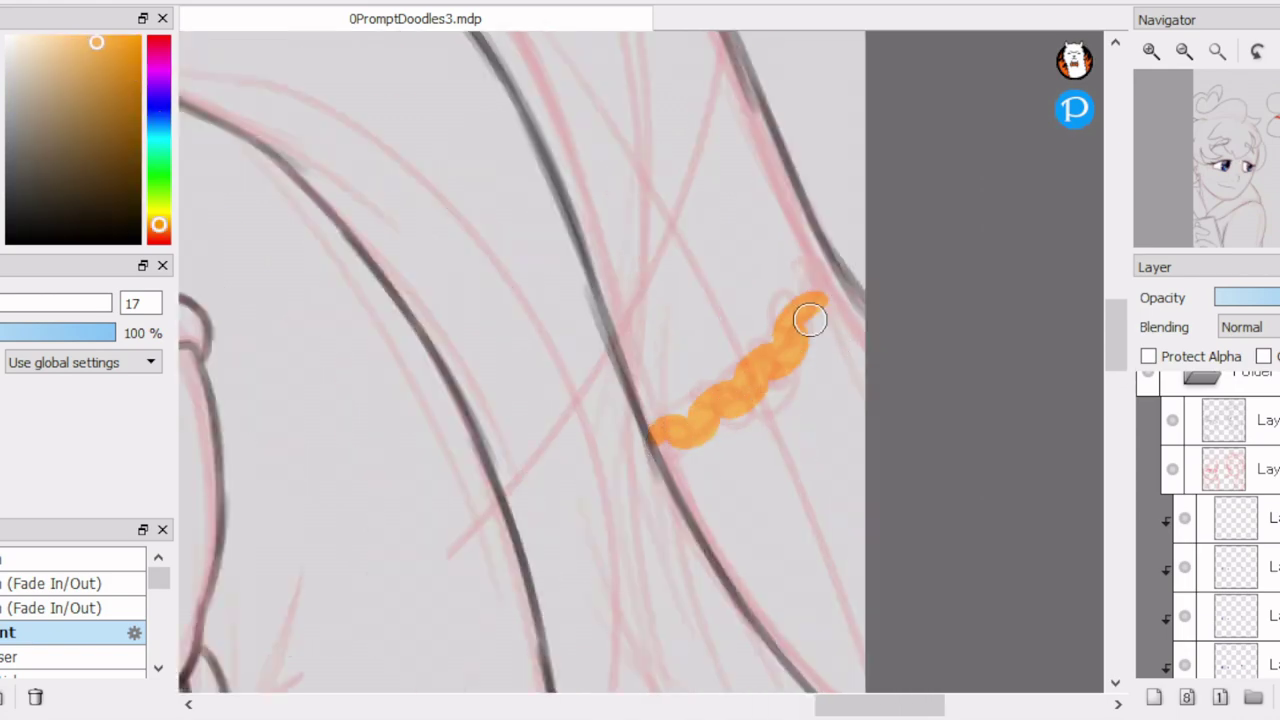
scroll(791, 354, "down", 2)
scroll(811, 300, "up", 2)
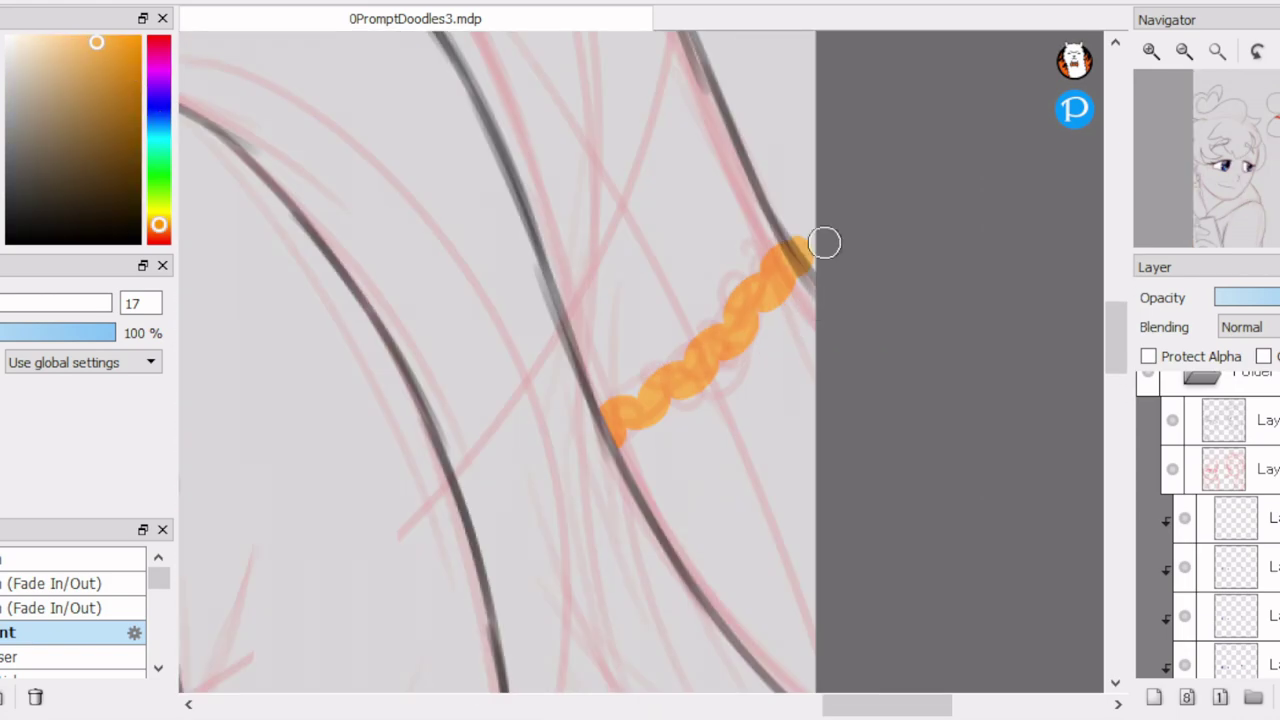
scroll(450, 330, "down", 2)
Fill a wide orange band around the right character's hanging lock below the ear.
scroll(450, 330, "up", 2)
mouse_move(458, 405)
left_mouse_down()
mouse_move(453, 259)
mouse_move(751, 370)
left_mouse_up()
mouse_move(503, 399)
left_mouse_down()
mouse_move(757, 326)
mouse_move(500, 274)
mouse_move(471, 391)
mouse_move(714, 312)
left_mouse_up()
scroll(714, 312, "down", 3)
Fill a wide bright green band across the upper ponytail strand and trim it to the strand's outlines.
scroll(714, 312, "up", 3)
left_click(159, 180)
left_click(87, 62)
mouse_move(625, 130)
left_mouse_down()
mouse_move(743, 176)
mouse_move(754, 274)
mouse_move(769, 246)
mouse_move(674, 369)
mouse_move(792, 536)
left_mouse_up()
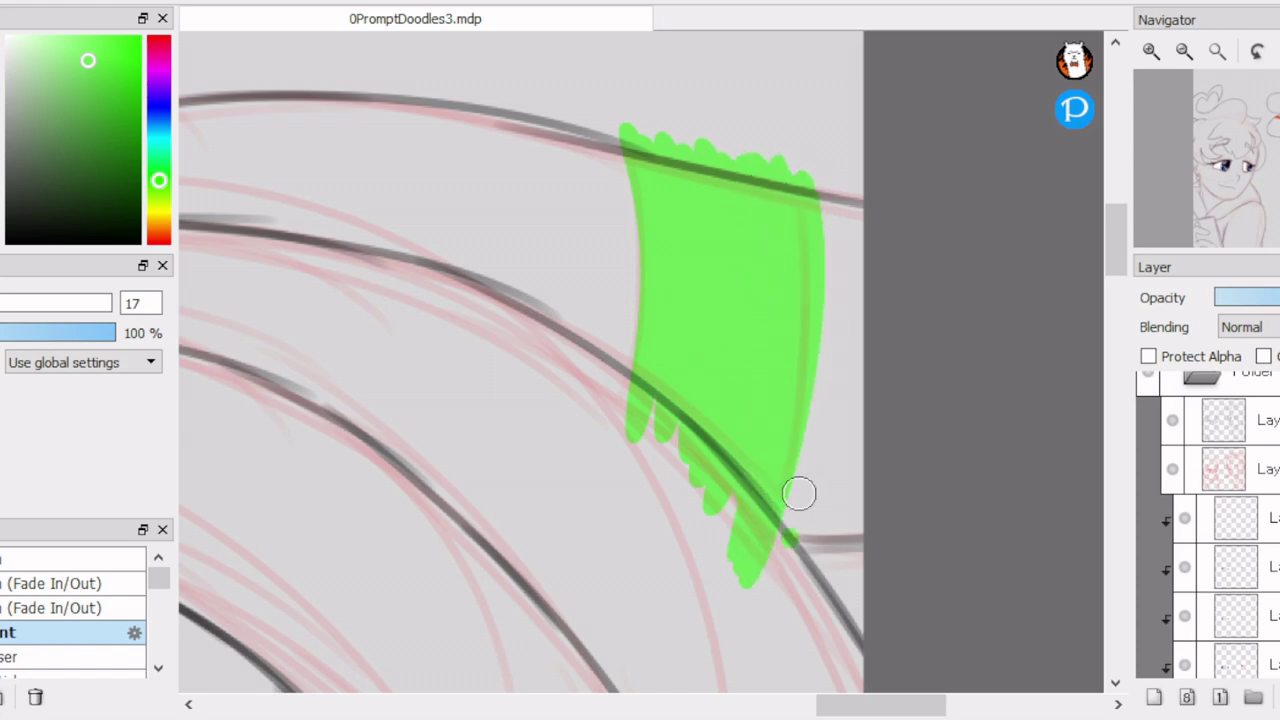
left_click_drag(622, 135, 829, 177)
mouse_move(630, 400)
left_mouse_down()
mouse_move(743, 504)
mouse_move(771, 593)
left_mouse_up()
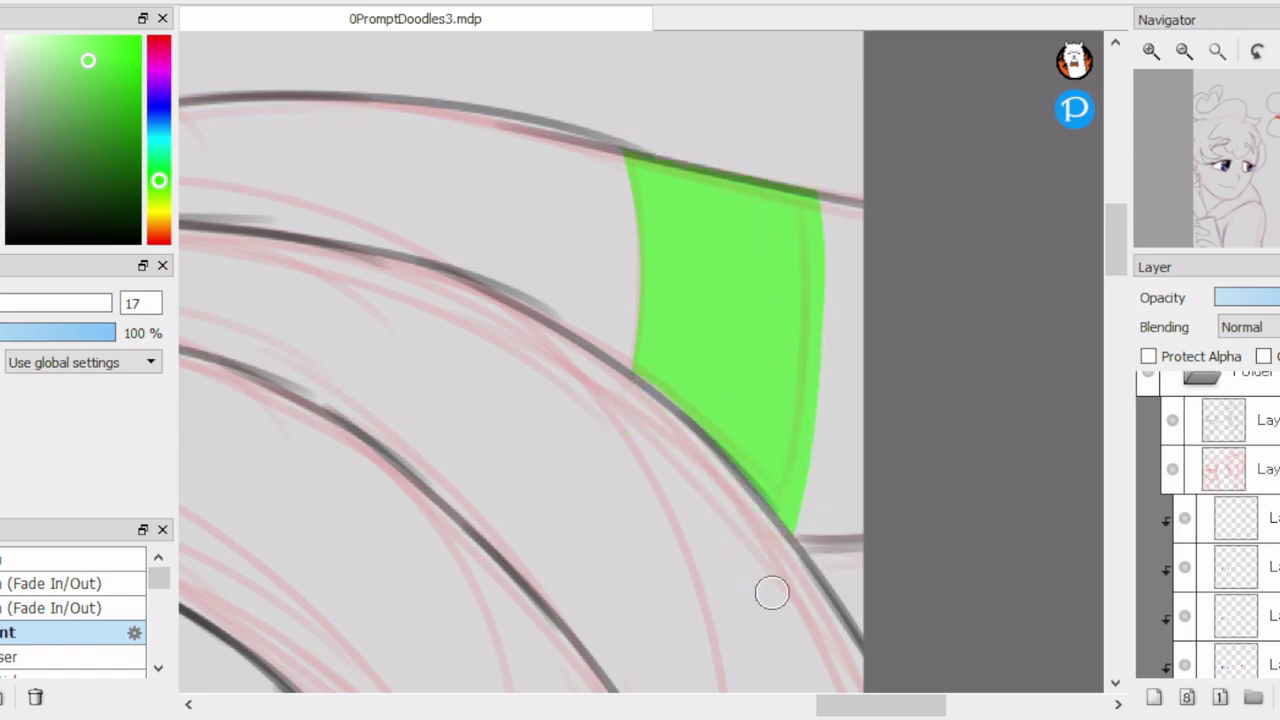
scroll(771, 593, "down", 3)
Colour the right character's two ear cuffs and hanging earring in pale blue-grey.
scroll(666, 349, "up", 4)
left_click(666, 349, "alt")
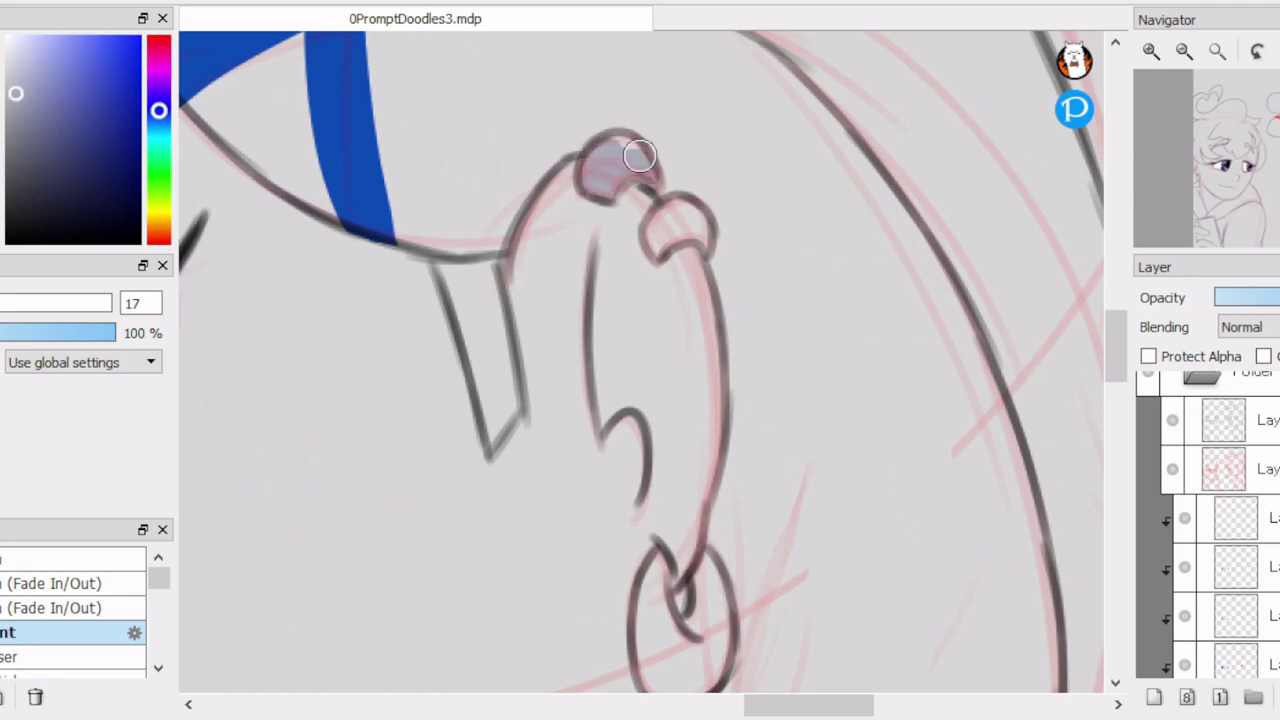
scroll(757, 229, "down", 3)
scroll(640, 440, "up", 4)
mouse_move(630, 330)
left_mouse_down()
mouse_move(637, 481)
mouse_move(704, 361)
mouse_move(634, 413)
mouse_move(707, 360)
left_mouse_up()
scroll(707, 360, "down", 3)
Colour the left character's earring and the right character's nose ring in the same pale blue-grey.
scroll(503, 230, "up", 3)
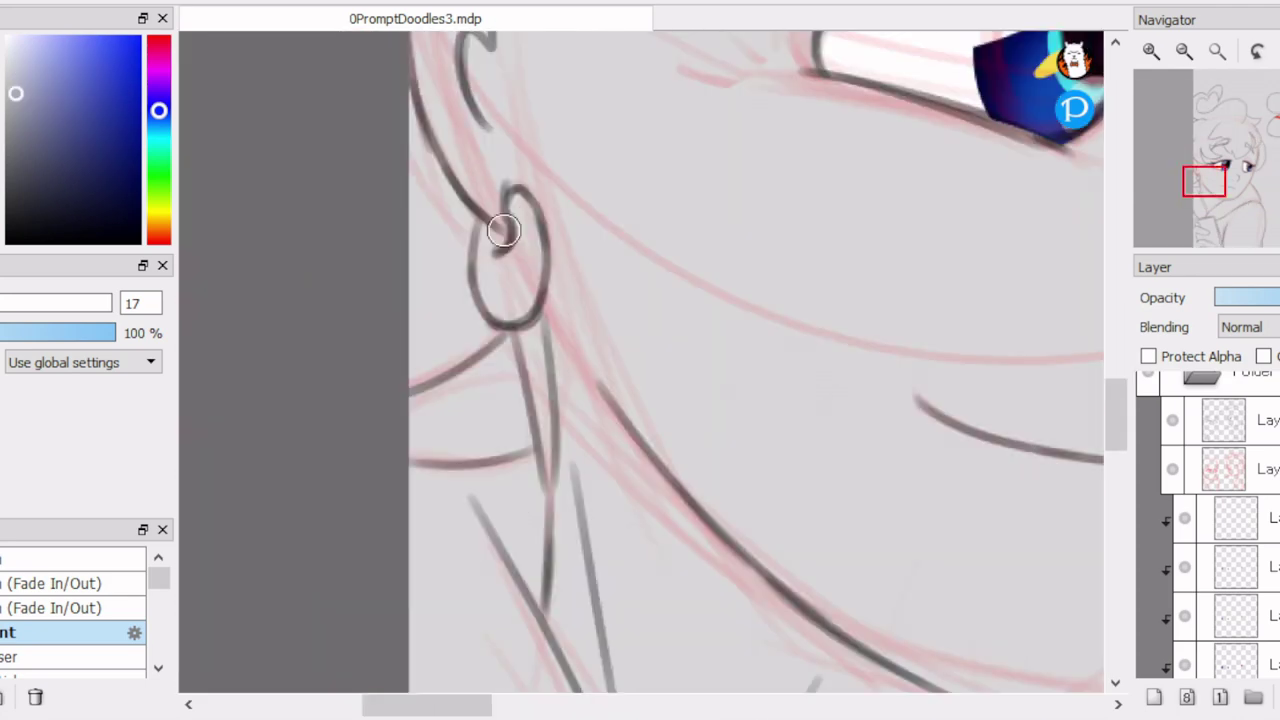
left_click_drag(488, 293, 505, 250)
scroll(505, 290, "down", 3)
scroll(600, 417, "up", 5)
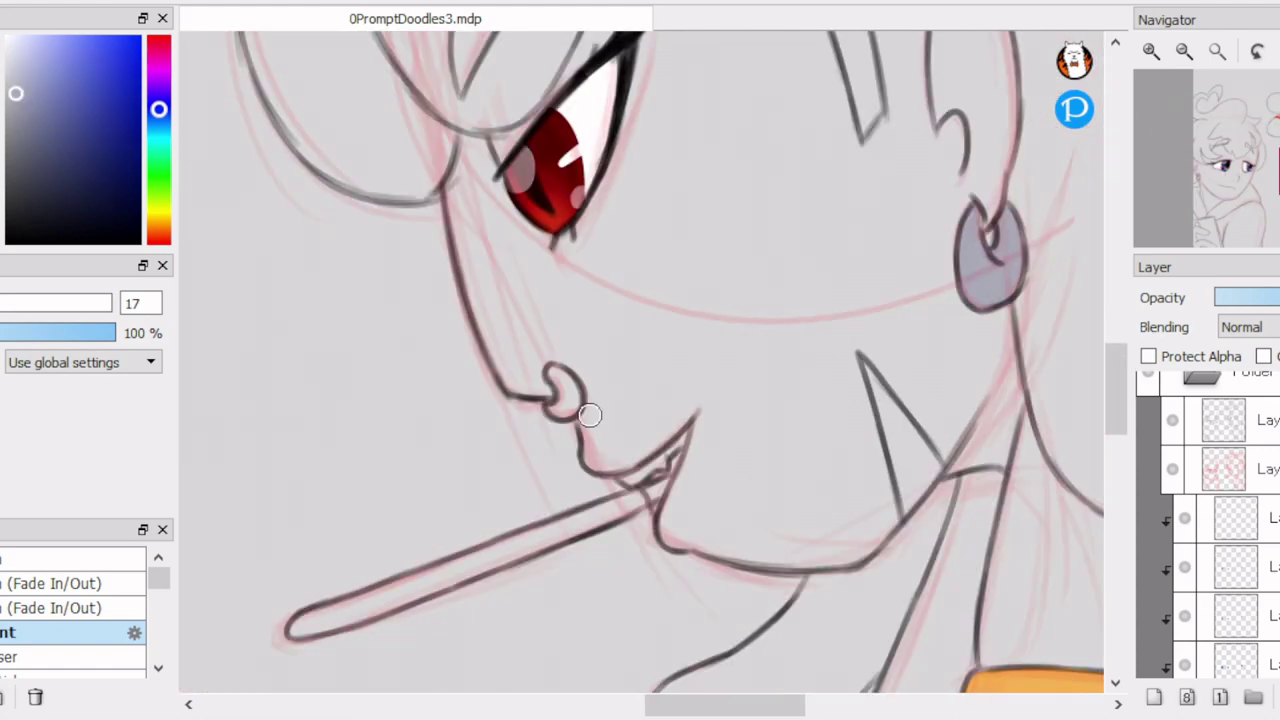
left_click_drag(535, 314, 560, 380)
scroll(711, 411, "down", 4)
scroll(711, 411, "down", 3)
scroll(636, 340, "up", 2)
Paint the left character's heart-shaped hair curl yellow on the layer below the accessories and clean its inner edge.
left_click(1230, 536)
scroll(636, 340, "down", 3)
scroll(636, 340, "up", 3)
scroll(1220, 520, "down", 1)
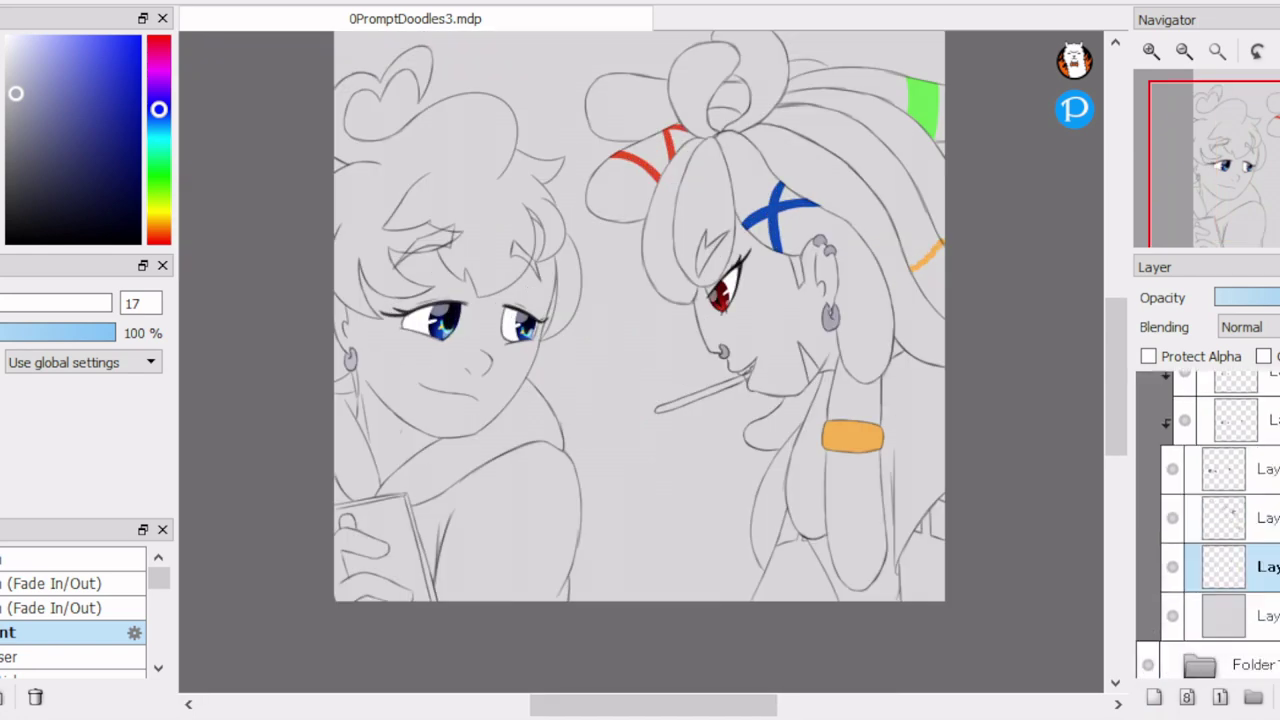
scroll(460, 203, "up", 4)
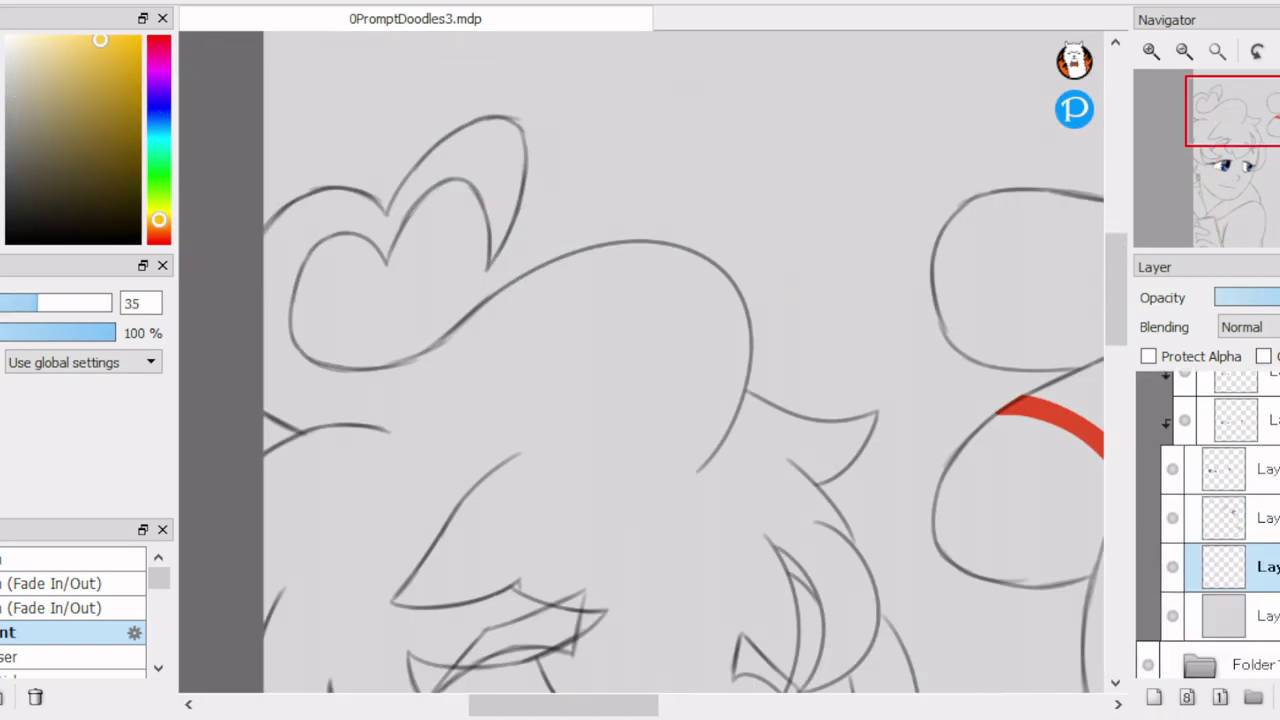
left_click_drag(293, 216, 385, 210)
scroll(311, 323, "up", 2)
mouse_move(470, 345)
left_mouse_down()
mouse_move(749, 57)
mouse_move(890, 233)
mouse_move(860, 306)
mouse_move(803, 337)
mouse_move(846, 200)
mouse_move(599, 241)
mouse_move(700, 166)
mouse_move(720, 230)
left_mouse_up()
scroll(623, 317, "down", 3)
mouse_move(640, 260)
left_mouse_down()
mouse_move(674, 191)
mouse_move(590, 181)
mouse_move(509, 257)
mouse_move(446, 457)
mouse_move(683, 514)
mouse_move(837, 456)
mouse_move(997, 334)
left_mouse_up()
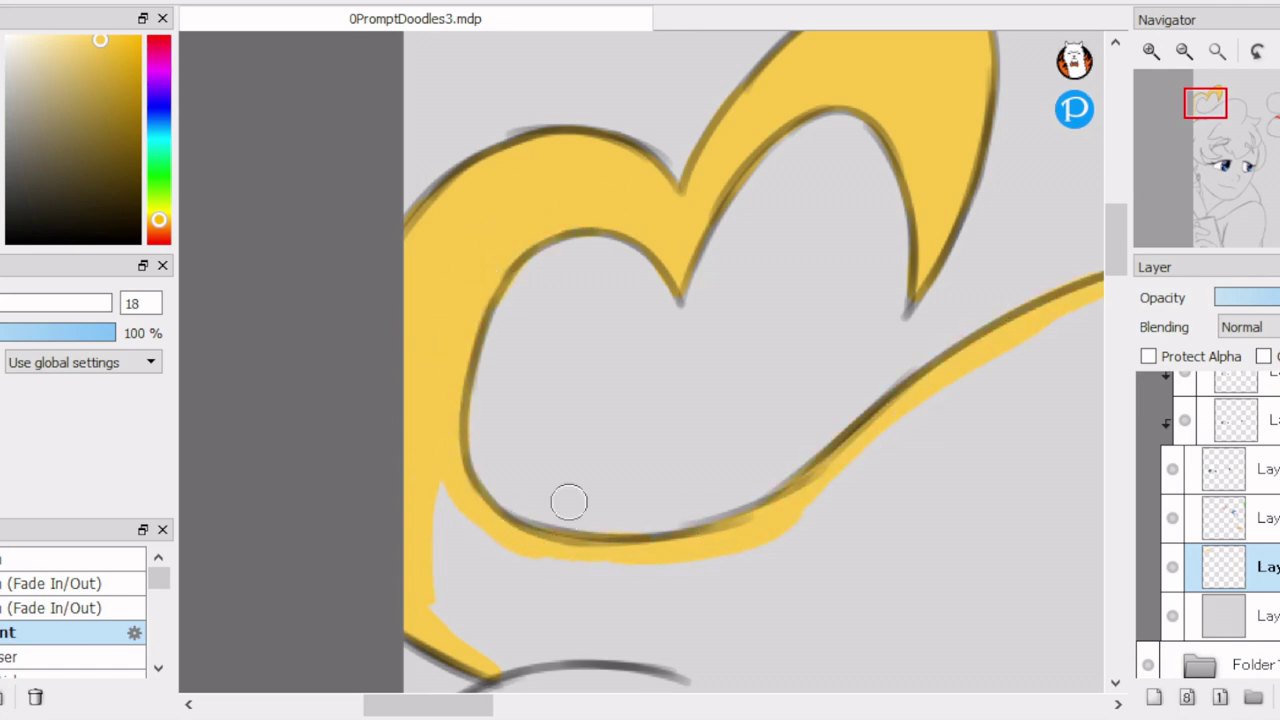
scroll(520, 490, "down", 5)
Run the yellow hair colour down the canvas edge and along the left character's side locks with a size 18 brush.
left_click_drag(372, 392, 480, 331)
scroll(460, 400, "down", 5)
left_click_drag(425, 90, 429, 486)
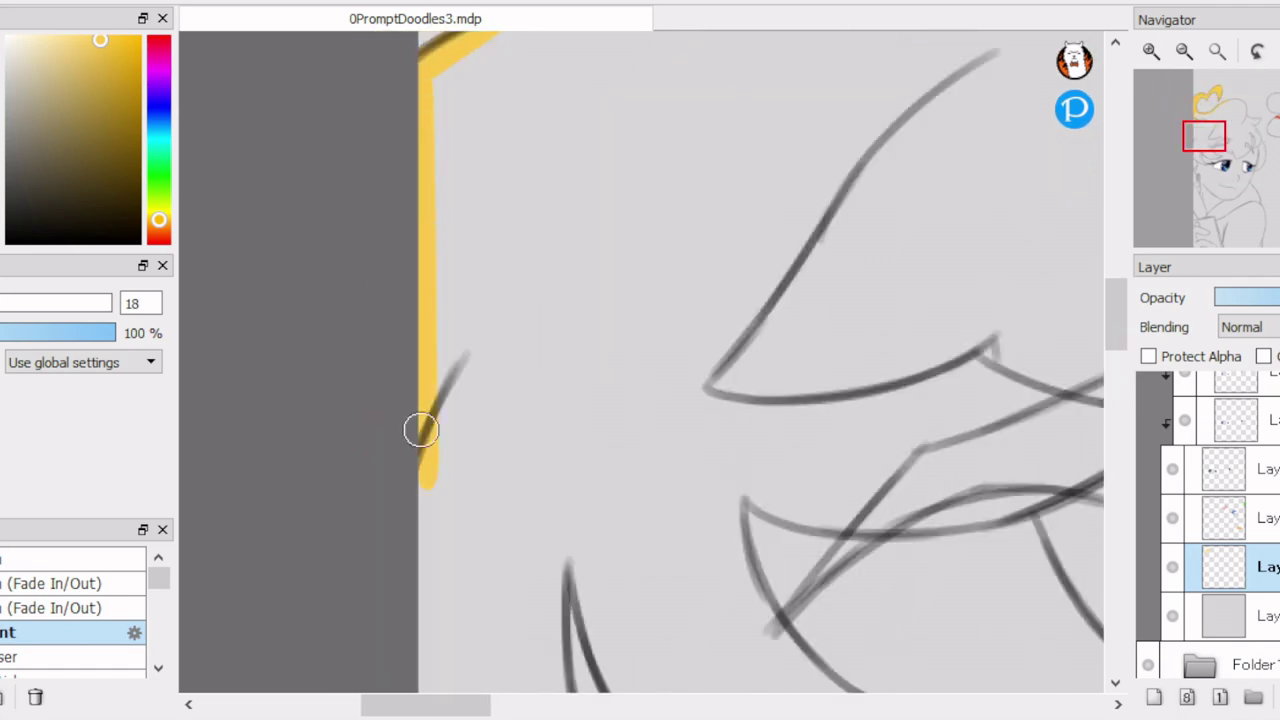
scroll(440, 470, "down", 2)
left_click_drag(448, 260, 461, 448)
left_click_drag(546, 532, 628, 565)
scroll(628, 565, "up", 1)
Edge the left character's fringe in yellow along its lower outlines, from the side locks to the far temple.
mouse_move(490, 112)
left_mouse_down()
mouse_move(486, 206)
mouse_move(571, 434)
mouse_move(406, 363)
mouse_move(533, 209)
mouse_move(787, 332)
left_mouse_up()
left_click_drag(920, 290, 789, 251)
scroll(789, 251, "up", 1)
mouse_move(609, 414)
left_mouse_down()
mouse_move(579, 319)
mouse_move(651, 248)
left_mouse_up()
scroll(779, 257, "down", 1)
mouse_move(729, 277)
left_mouse_down()
mouse_move(772, 338)
mouse_move(765, 366)
mouse_move(875, 461)
mouse_move(929, 447)
mouse_move(948, 512)
left_mouse_up()
scroll(763, 255, "up", 1)
left_click_drag(680, 272, 620, 180)
scroll(829, 329, "down", 1)
mouse_move(605, 455)
left_mouse_down()
mouse_move(781, 383)
mouse_move(846, 323)
left_mouse_up()
scroll(846, 323, "up", 1)
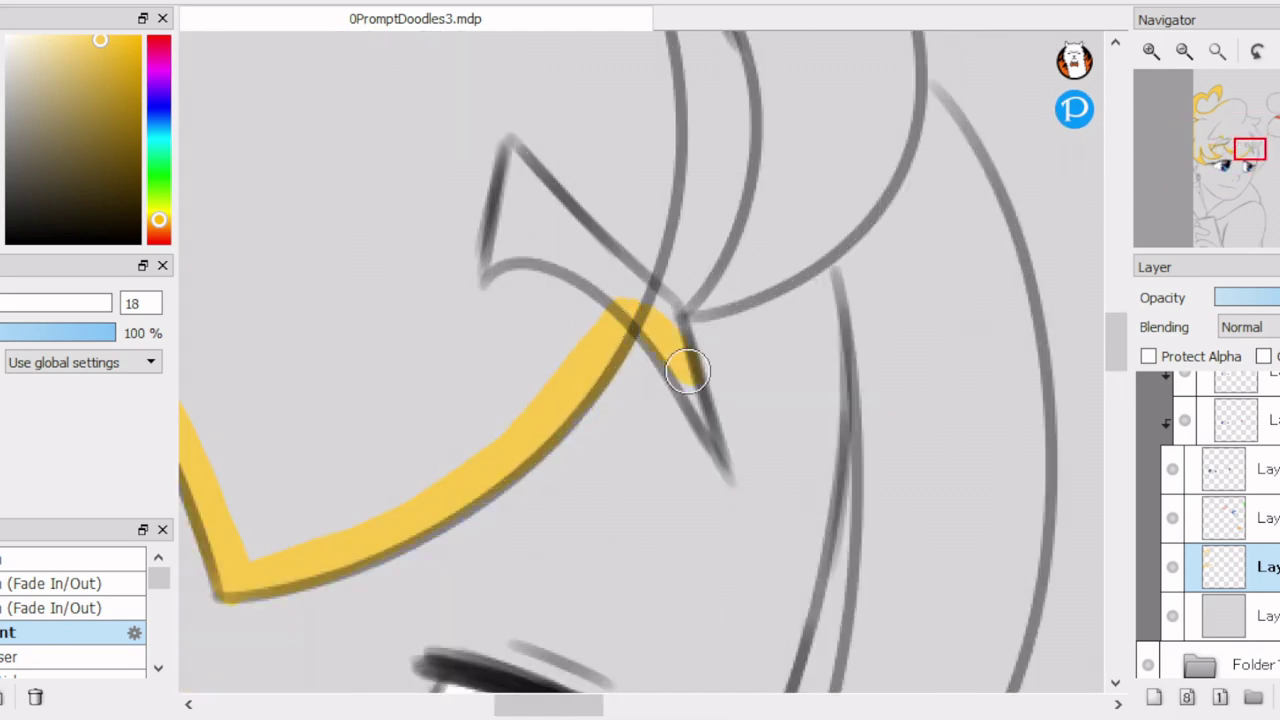
Paint yellow along the curved locks and pointed strand beside the left character's far eye.
left_click_drag(694, 317, 849, 220)
left_click_drag(850, 430, 791, 229)
scroll(791, 229, "down", 1)
mouse_move(650, 495)
left_mouse_down()
mouse_move(644, 259)
mouse_move(686, 249)
left_mouse_up()
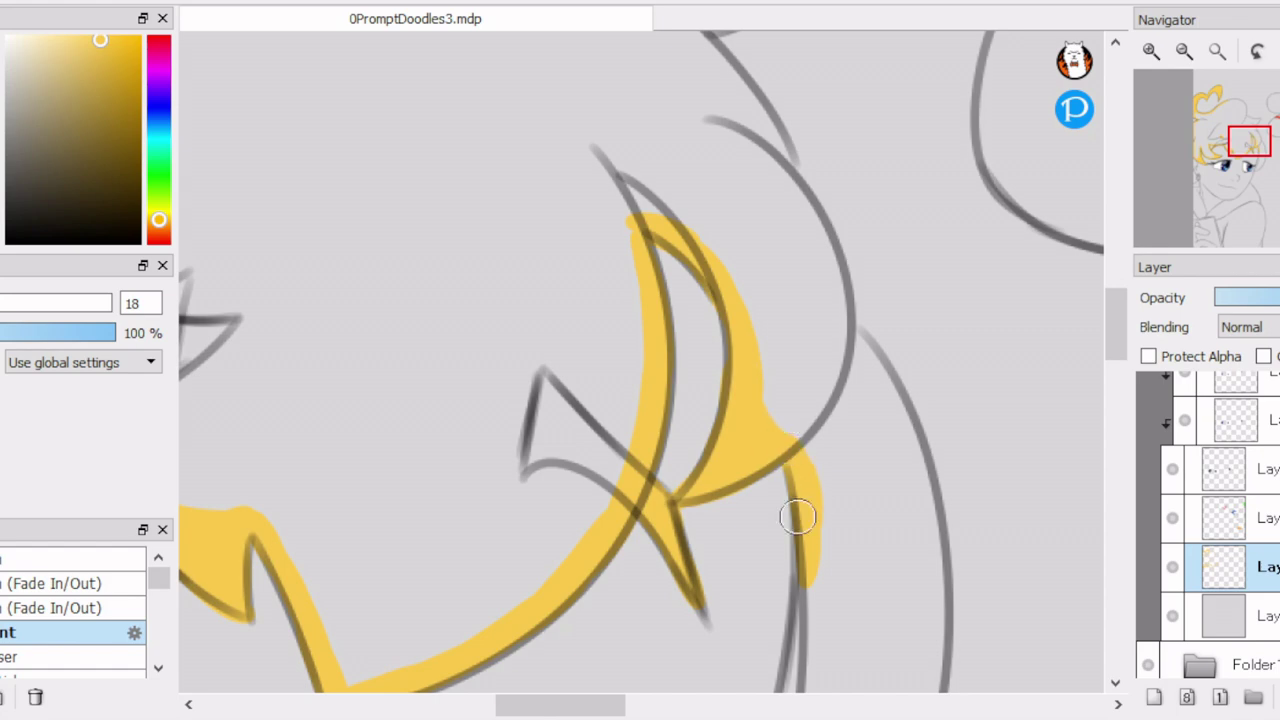
scroll(811, 507, "up", 1)
scroll(731, 403, "down", 1)
left_click_drag(728, 60, 661, 427)
mouse_move(661, 519)
left_mouse_down()
mouse_move(851, 206)
mouse_move(852, 118)
left_mouse_up()
Edge the back strands and pointed tuft in yellow, and fill the rest of the left character's hair.
scroll(776, 191, "up", 2)
scroll(855, 440, "up", 2)
left_click_drag(760, 305, 814, 451)
left_click_drag(670, 175, 764, 330)
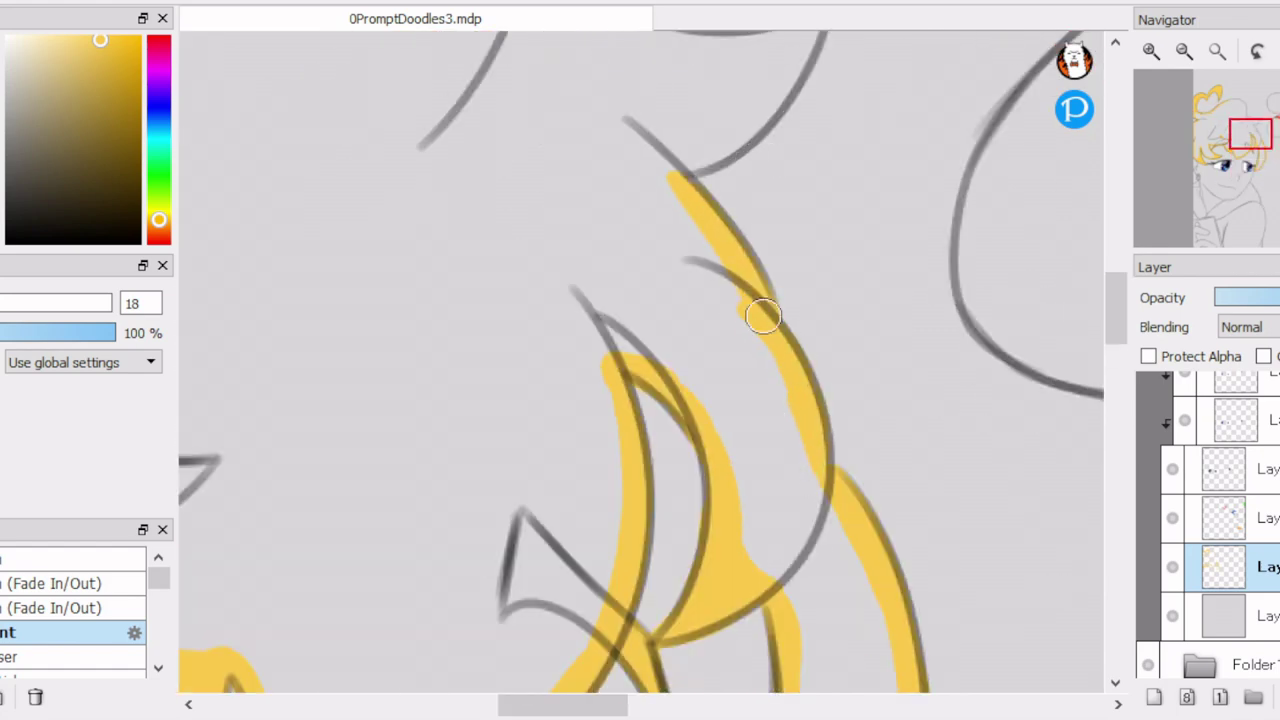
scroll(805, 70, "up", 2)
left_click_drag(592, 268, 521, 239)
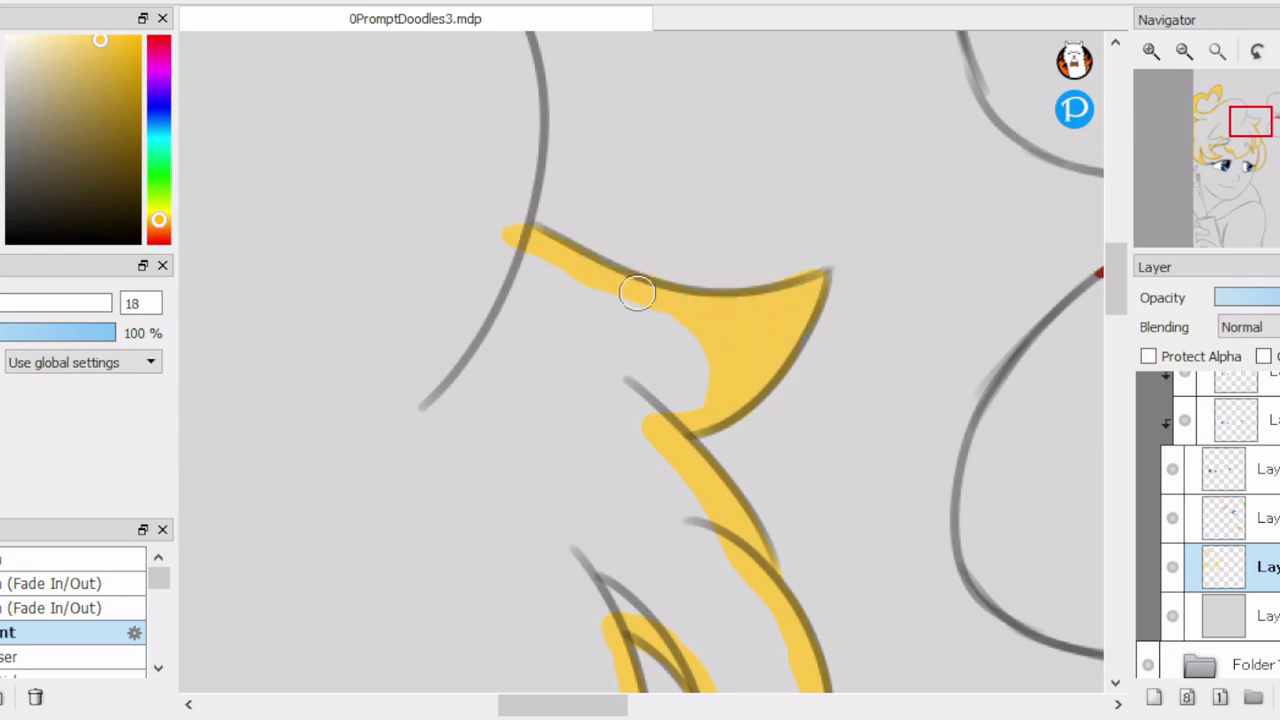
scroll(708, 327, "up", 2)
mouse_move(300, 217)
left_mouse_down()
mouse_move(558, 172)
mouse_move(649, 217)
mouse_move(730, 480)
left_mouse_up()
scroll(706, 160, "down", 3)
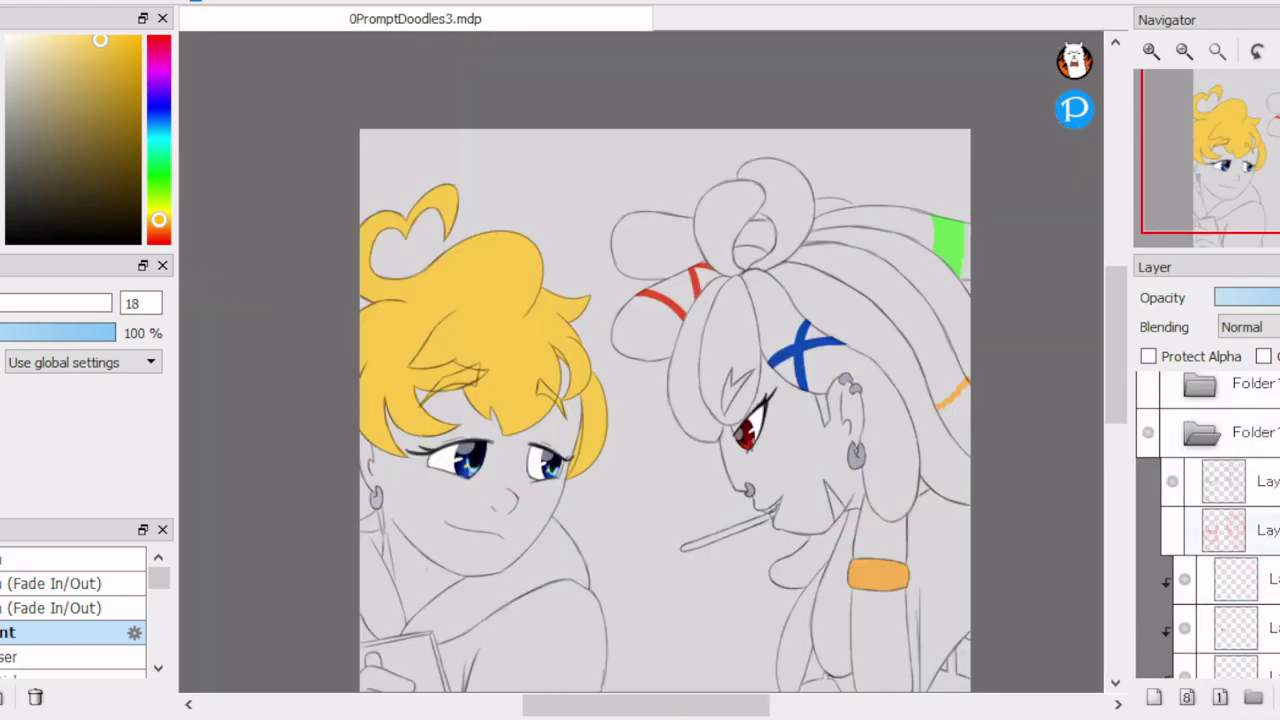
Add a layer clipped to the yellow hair and paint light orange on the curl's base and the lock tips.
scroll(640, 360, "up", 4)
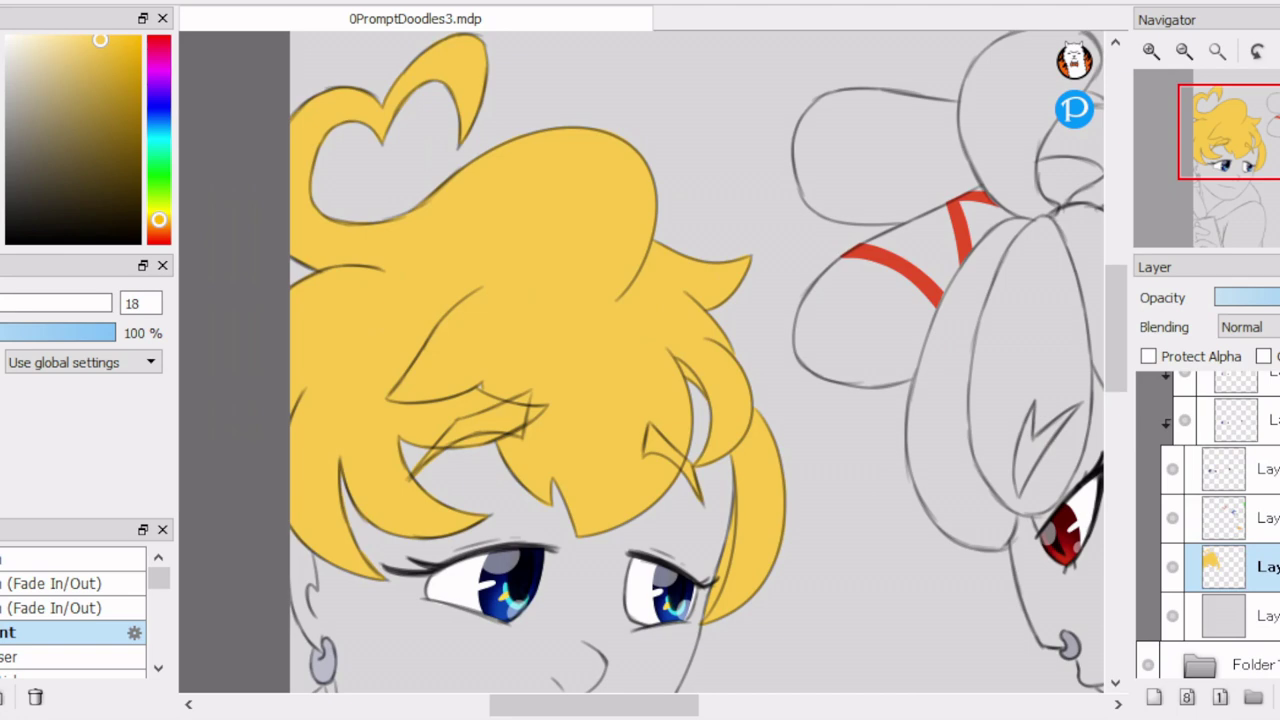
key("ctrl+shift+n")
left_click(483, 196, "alt")
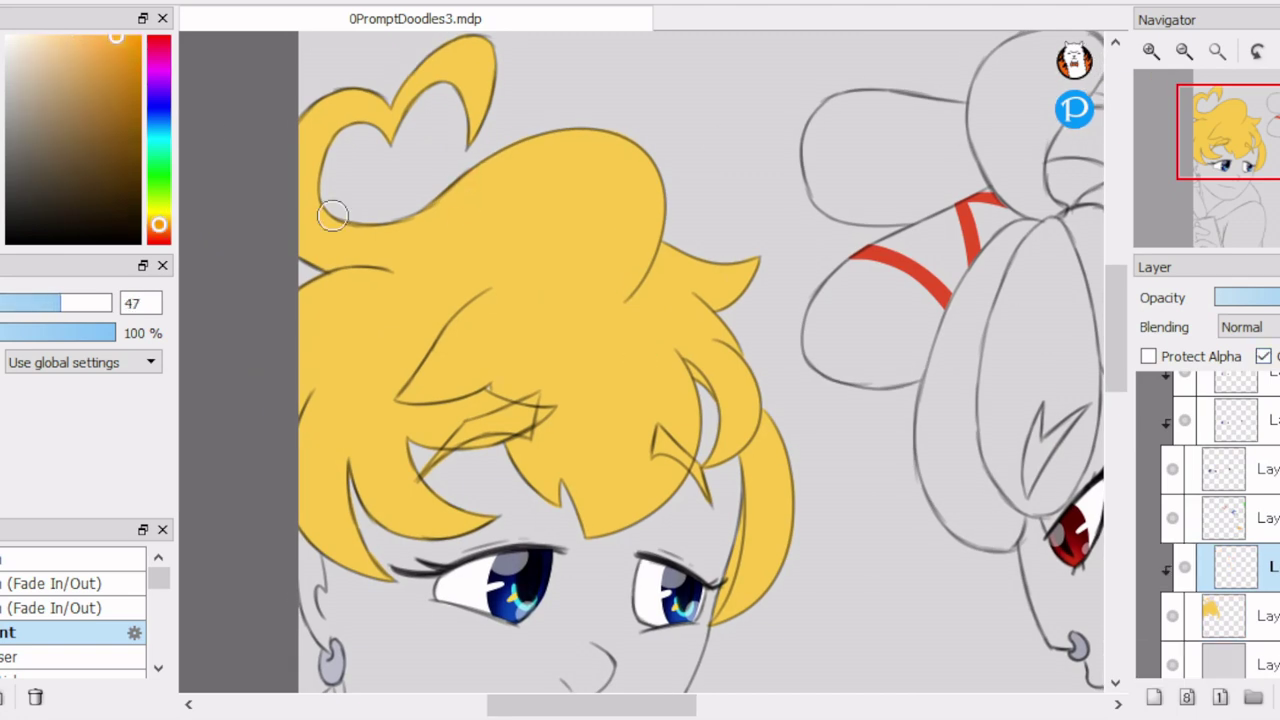
left_click_drag(458, 186, 347, 252)
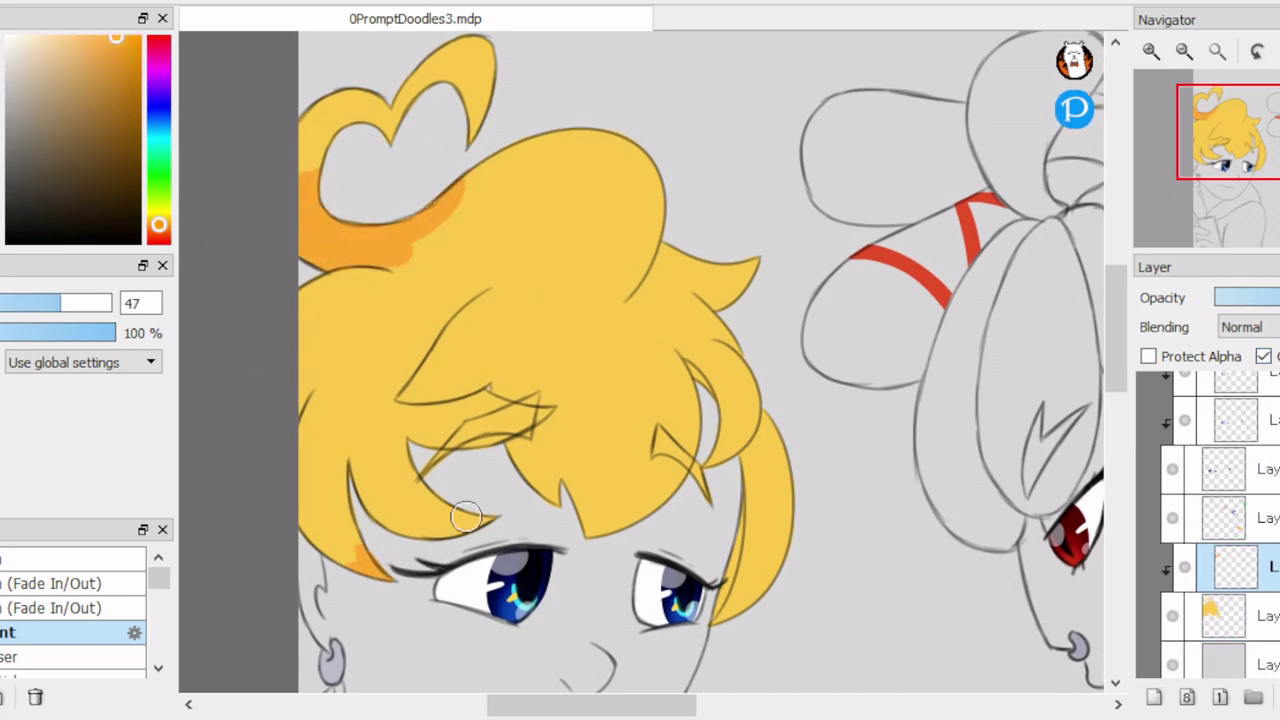
scroll(551, 387, "up", 3)
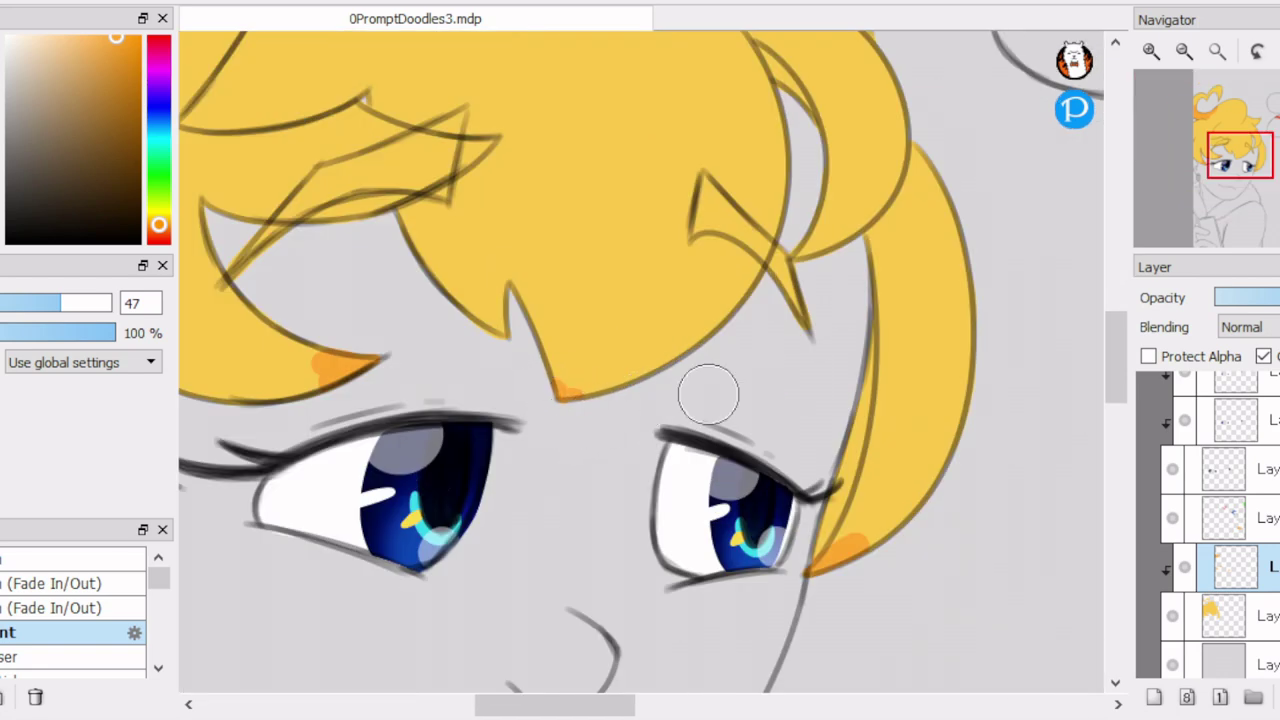
scroll(708, 395, "down", 3)
Layer deeper orange over the side of the heart-shaped curl and the ends of the lock tips.
left_click_drag(364, 117, 369, 269)
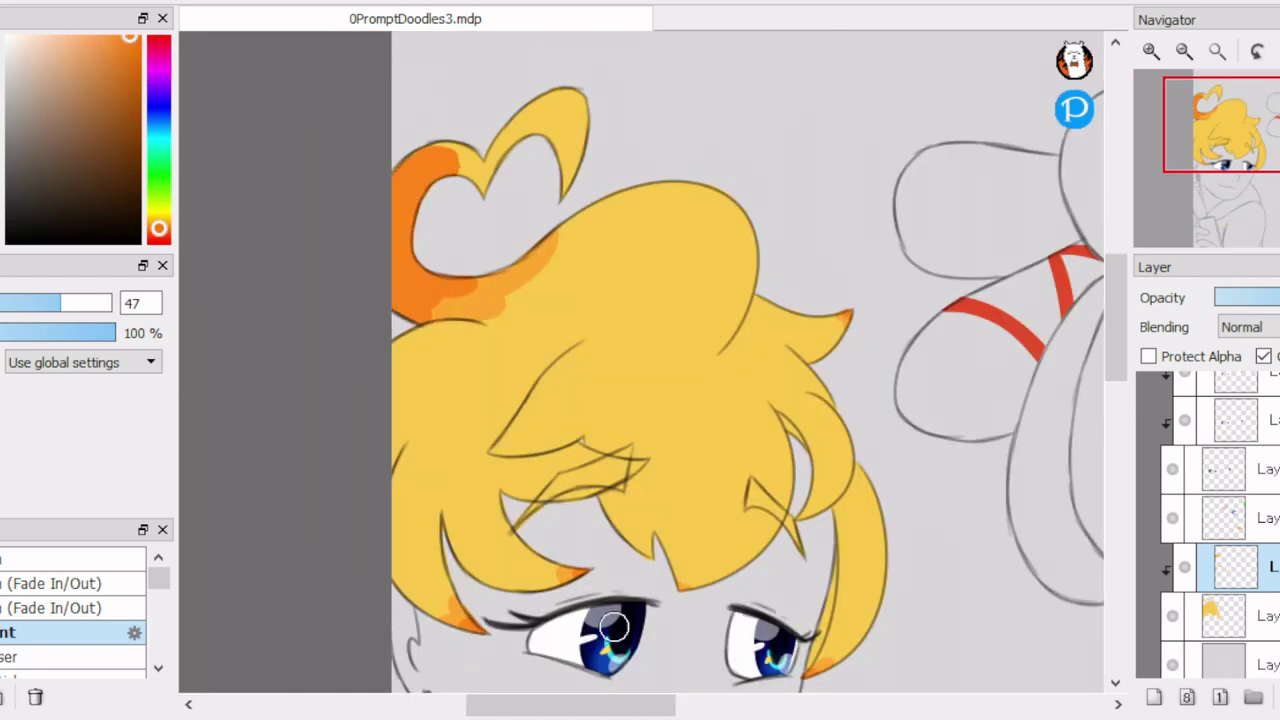
left_click_drag(583, 627, 573, 607)
scroll(525, 432, "up", 2)
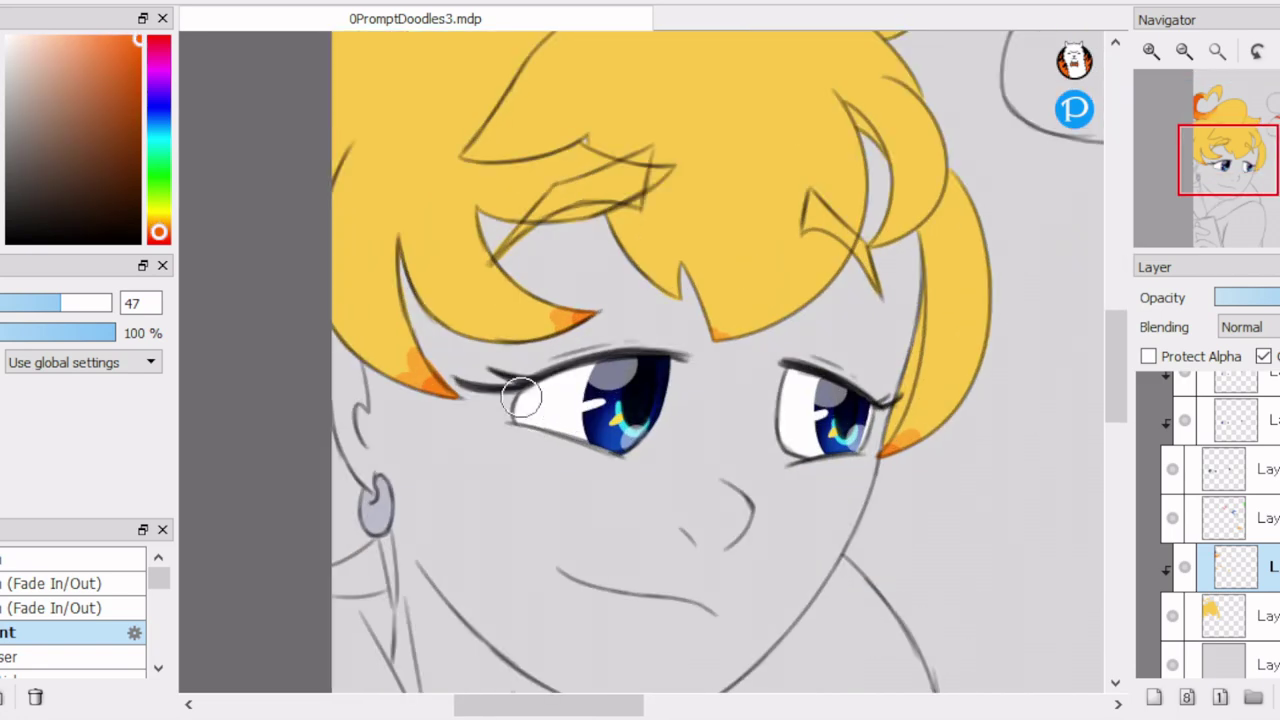
left_click_drag(878, 462, 945, 690)
Paint red deepening to dark red over the upper arches of the left character's heart-shaped curl, out to its tip.
mouse_move(420, 240)
left_mouse_down()
mouse_move(466, 94)
mouse_move(530, 120)
mouse_move(605, 72)
left_mouse_up()
left_click(446, 120, "alt")
scroll(580, 194, "down", 2)
scroll(502, 185, "up", 2)
left_click(502, 185, "alt")
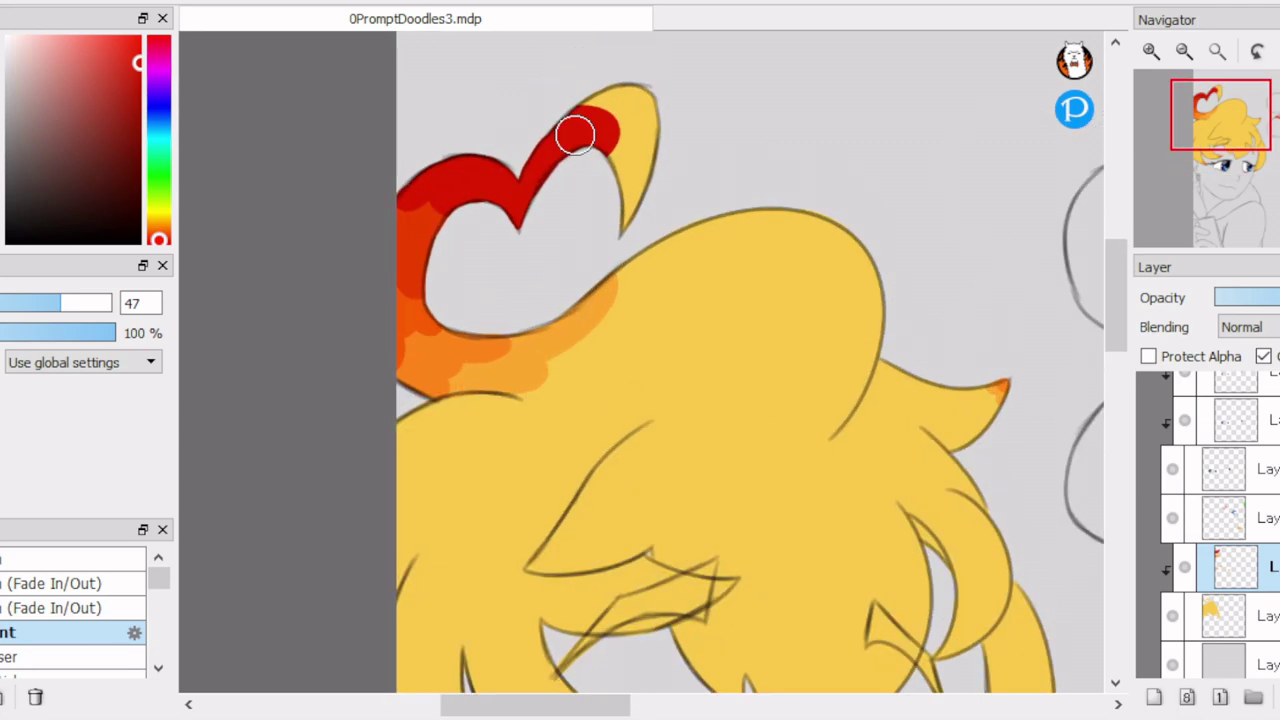
left_click_drag(545, 189, 650, 105)
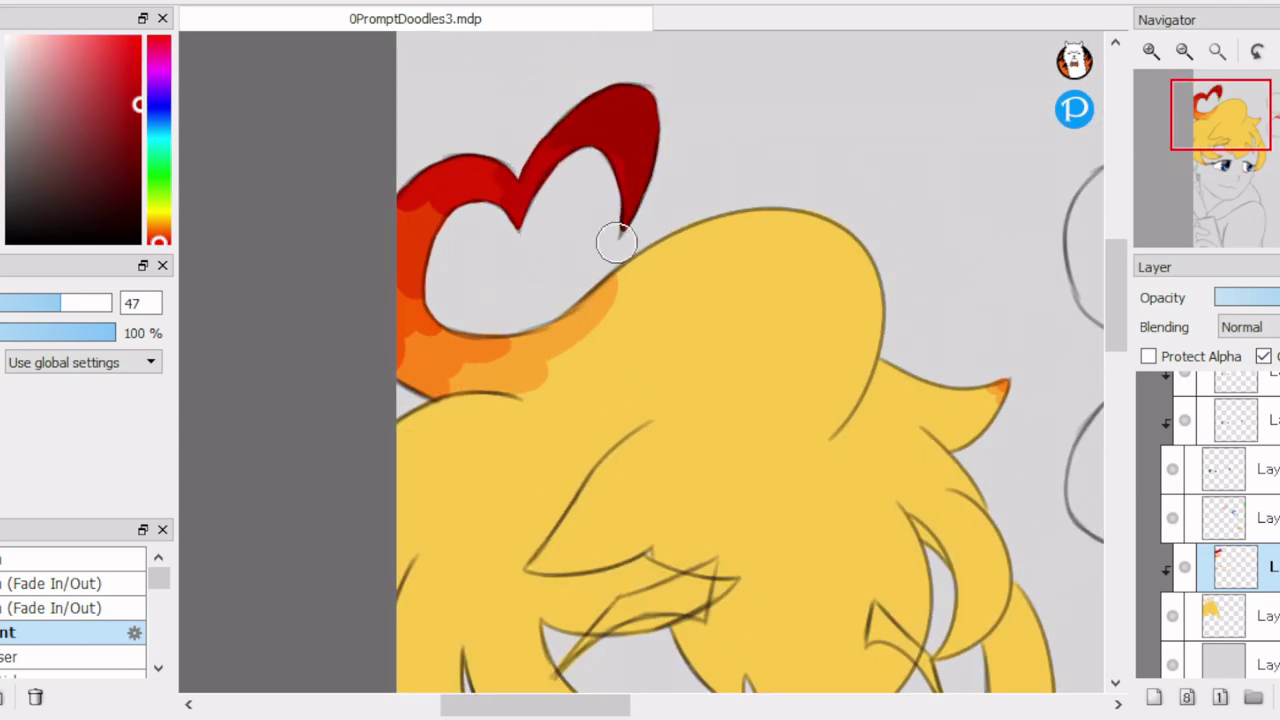
Blend the red, orange and yellow patches on the curl and lock tips into soft gradients using a size 216 Blur.
scroll(622, 140, "down", 2)
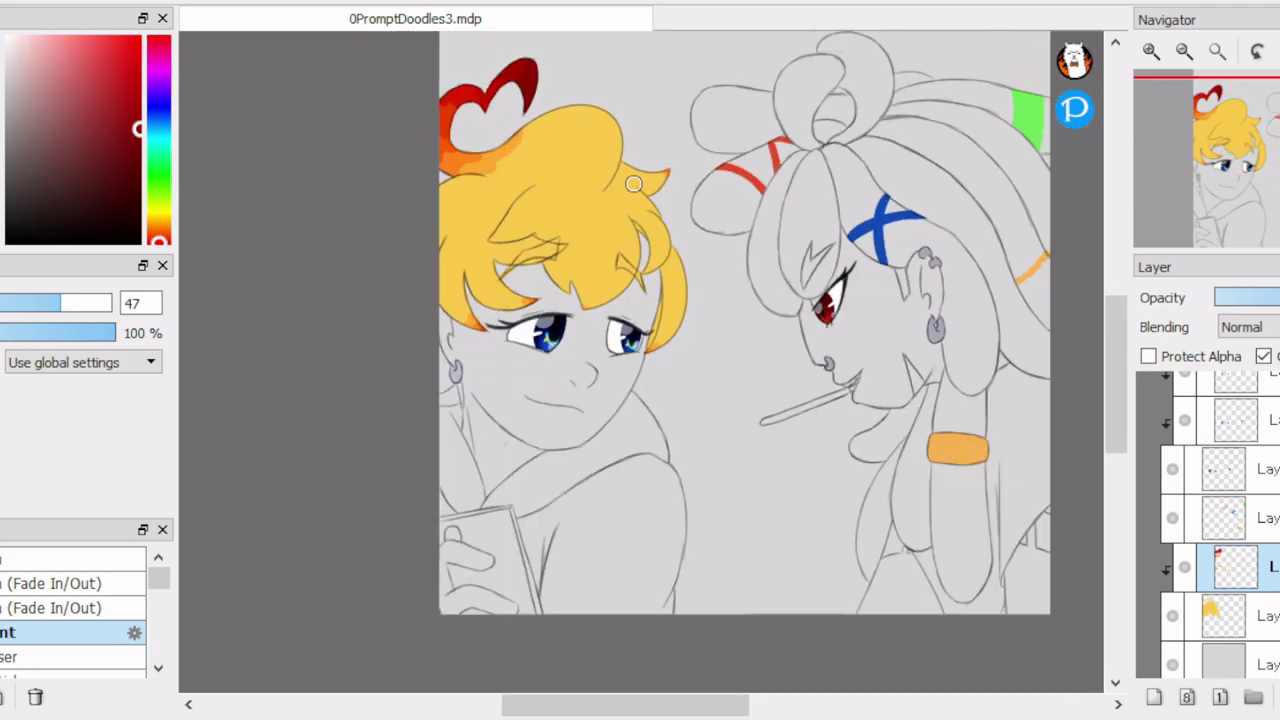
scroll(585, 135, "up", 1)
key("b")
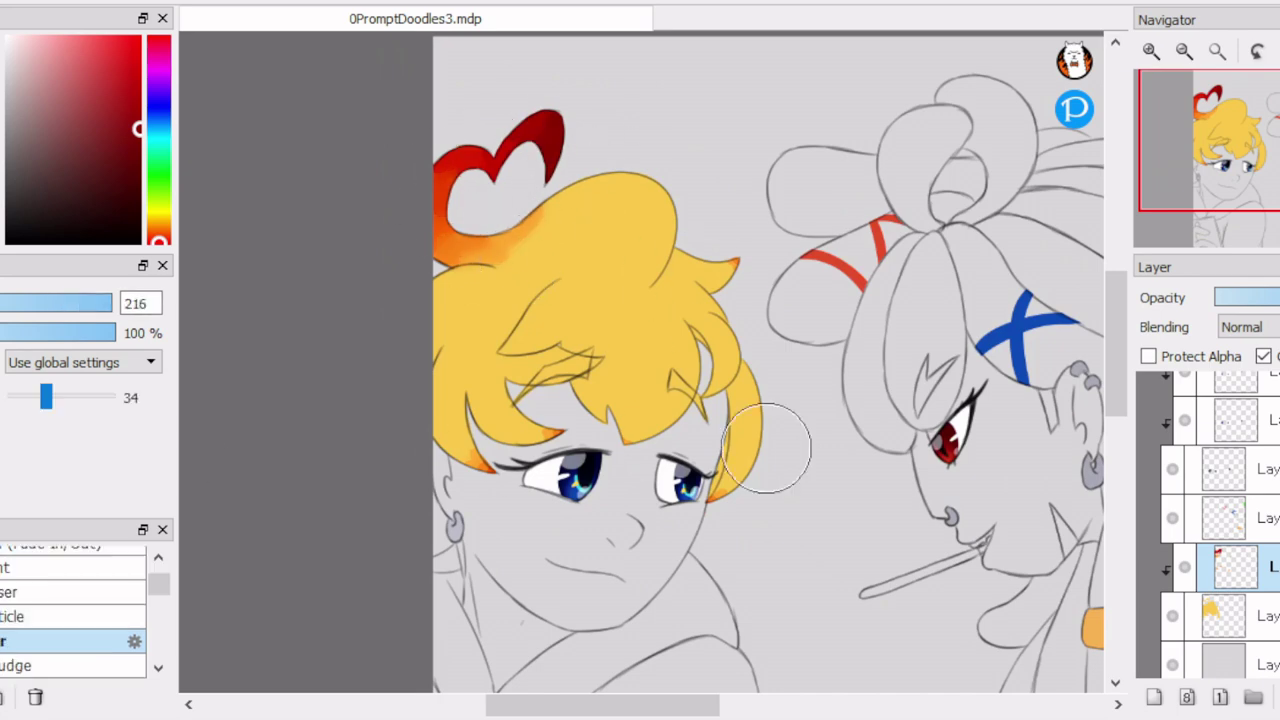
scroll(664, 500, "down", 2)
scroll(737, 405, "up", 2)
On the yellow hair layer, paint lavender-grey over the right character's lower hair loop and front locks with a size 47 brush.
left_click(434, 234, "alt")
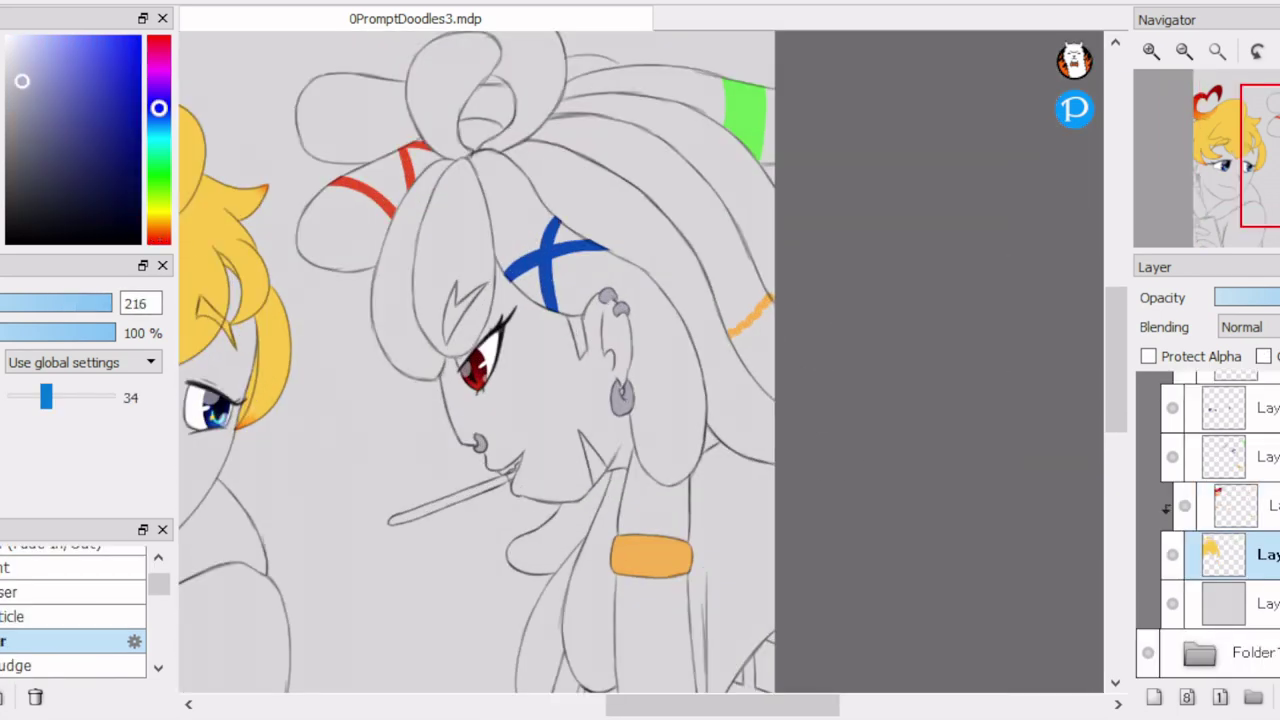
key("b")
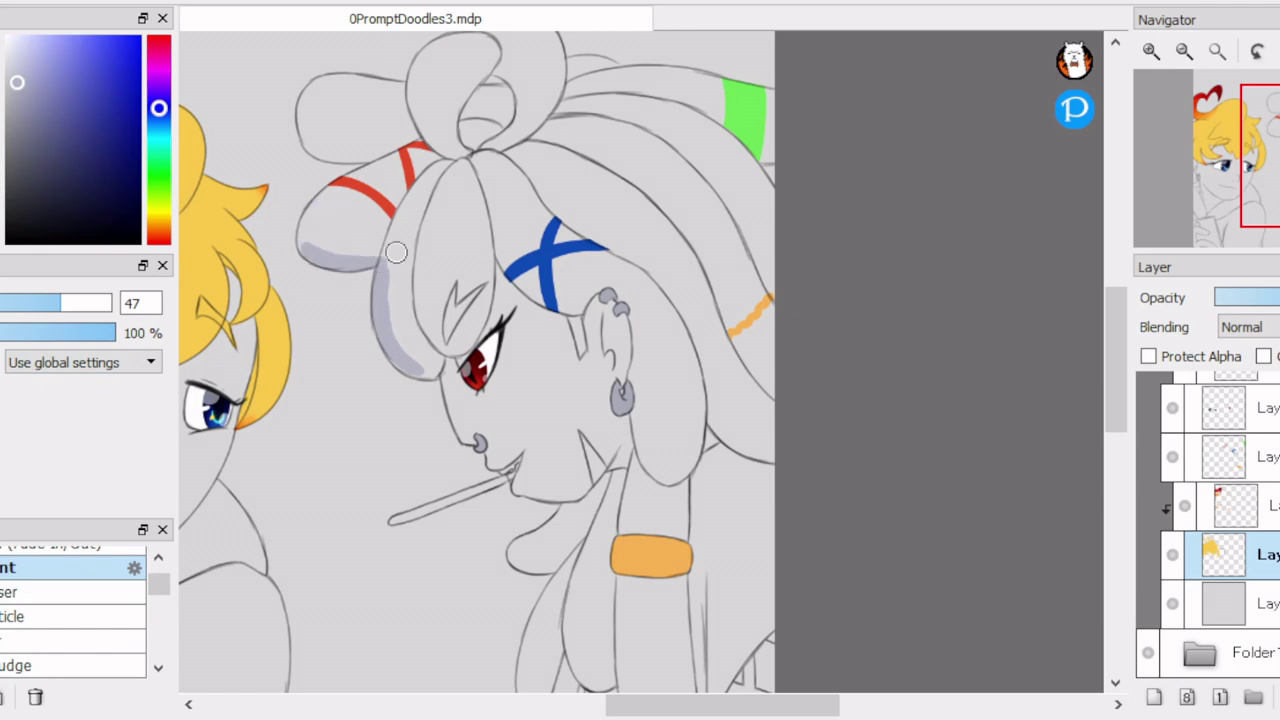
scroll(396, 252, "up", 2)
left_click_drag(320, 286, 471, 149)
scroll(380, 200, "up", 2)
mouse_move(380, 200)
left_mouse_down()
mouse_move(423, 297)
mouse_move(543, 305)
left_mouse_up()
mouse_move(350, 240)
left_mouse_down()
mouse_move(400, 86)
mouse_move(620, 106)
left_mouse_up()
scroll(620, 106, "down", 1)
left_click_drag(586, 150, 529, 243)
Extend the lavender-grey over the right character's long back locks and the hair beside the ear.
scroll(462, 278, "up", 2)
mouse_move(462, 278)
left_mouse_down()
mouse_move(632, 224)
mouse_move(820, 385)
mouse_move(1100, 395)
left_mouse_up()
mouse_move(445, 448)
left_mouse_down()
mouse_move(494, 398)
mouse_move(600, 450)
left_mouse_up()
scroll(623, 277, "down", 2)
scroll(409, 434, "up", 3)
mouse_move(300, 500)
left_mouse_down()
mouse_move(409, 434)
mouse_move(446, 429)
left_mouse_up()
mouse_move(560, 400)
left_mouse_down()
mouse_move(720, 288)
mouse_move(834, 466)
mouse_move(825, 378)
mouse_move(905, 262)
mouse_move(990, 300)
mouse_move(1014, 523)
mouse_move(581, 127)
mouse_move(563, 451)
mouse_move(540, 565)
left_mouse_up()
scroll(557, 351, "down", 2)
scroll(551, 320, "down", 1)
key("ctrl+z")
scroll(670, 233, "down", 1)
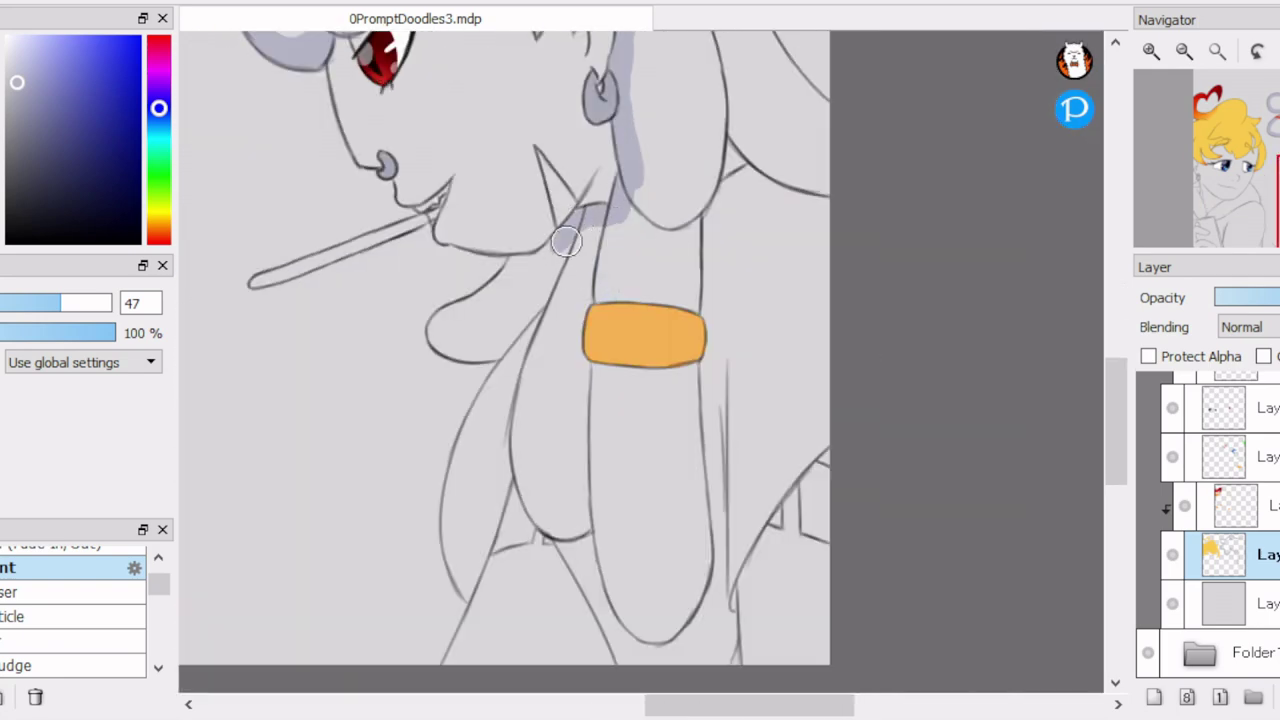
Fill the right character's hanging locks below the jaw and around the orange band with lavender-grey.
left_click_drag(471, 319, 468, 510)
scroll(468, 510, "down", 2)
scroll(468, 480, "up", 3)
left_click_drag(457, 569, 463, 481)
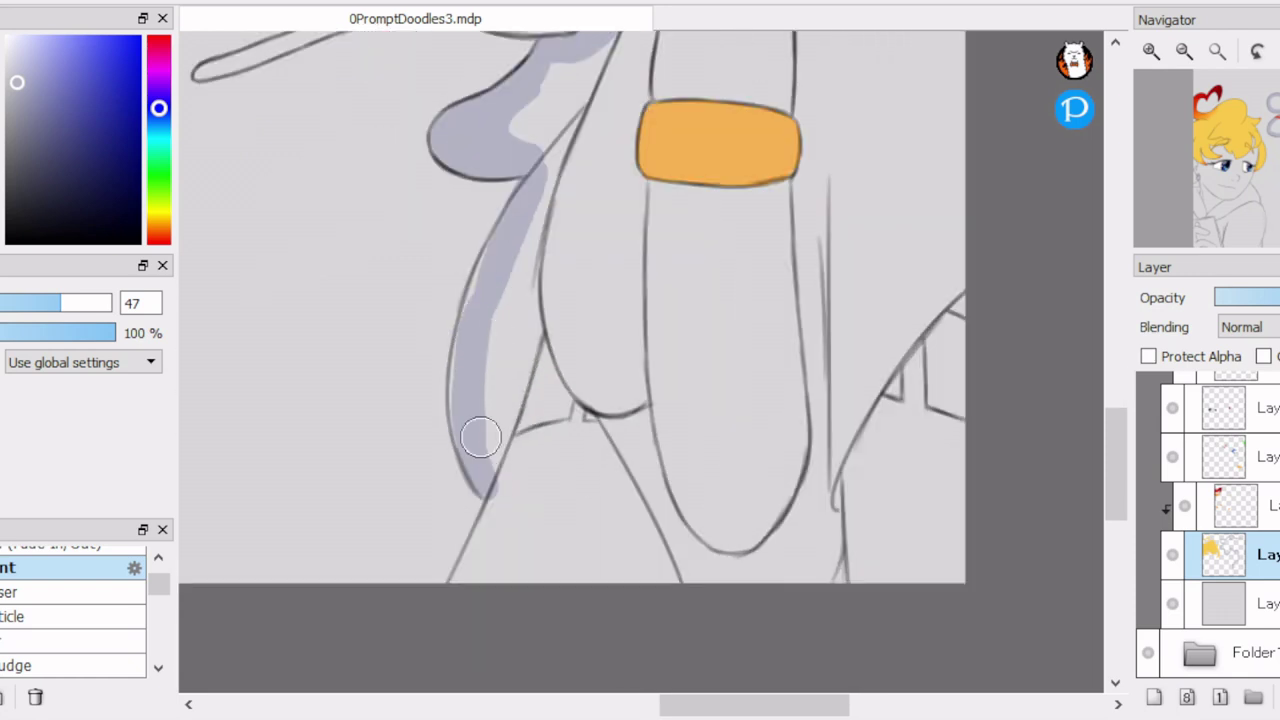
mouse_move(462, 380)
left_mouse_down()
mouse_move(526, 343)
mouse_move(786, 477)
left_mouse_up()
left_click_drag(778, 185, 763, 505)
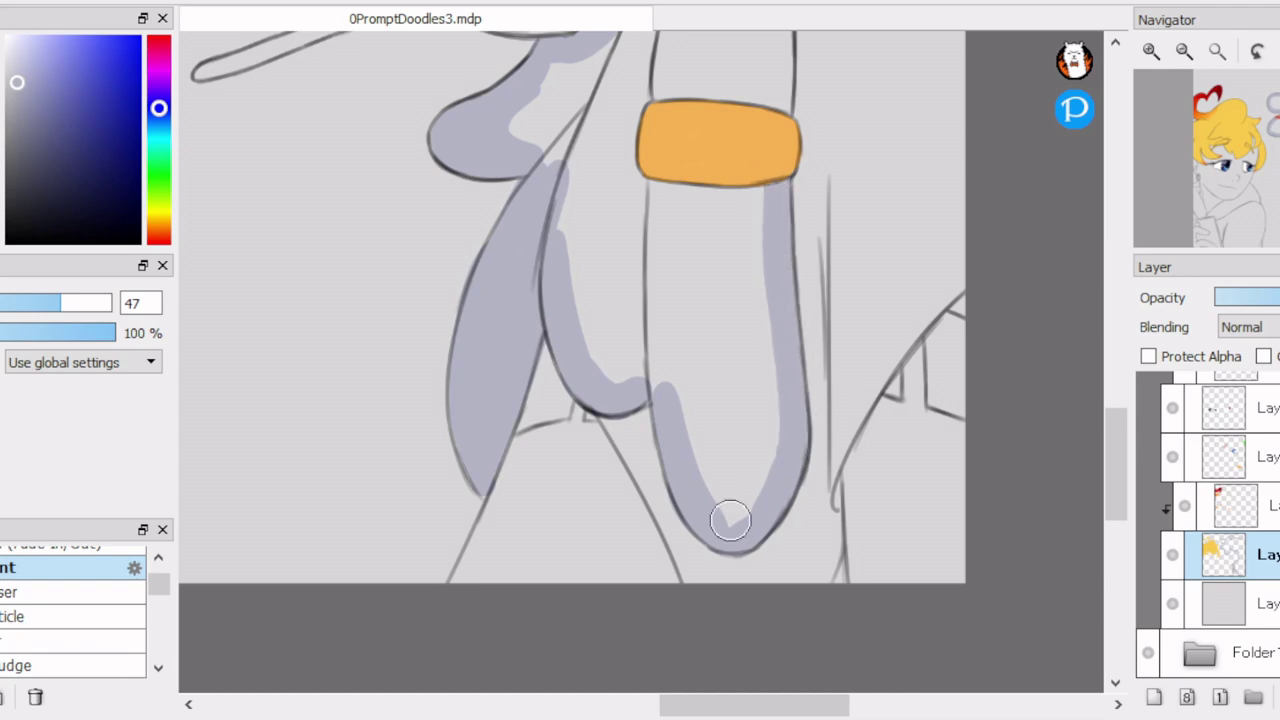
scroll(760, 270, "up", 2)
left_click_drag(737, 237, 728, 135)
scroll(1014, 354, "up", 4)
mouse_move(768, 330)
left_mouse_down()
mouse_move(743, 420)
mouse_move(919, 364)
left_mouse_up()
On a new layer beneath the hair, fill the left character's face, ear and neck with a light peach skin tone.
scroll(737, 211, "down", 4)
scroll(849, 297, "right", 1)
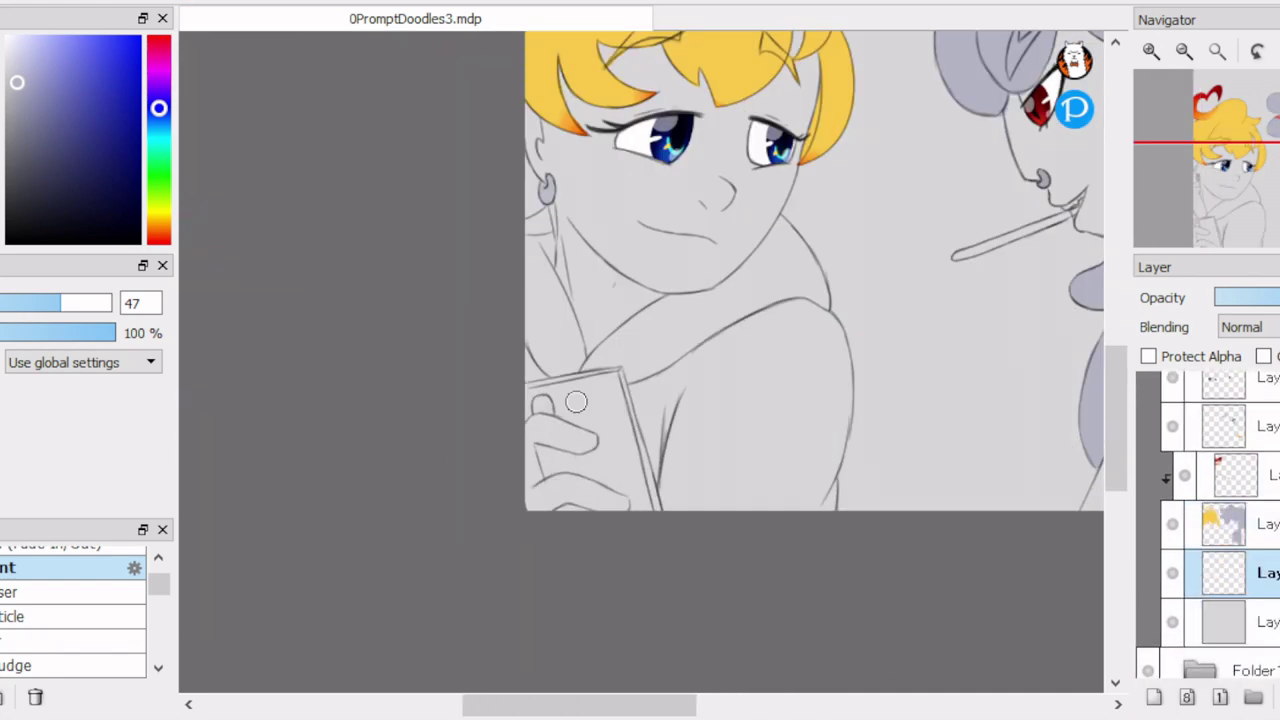
scroll(576, 401, "up", 3)
scroll(576, 401, "down", 5)
scroll(700, 250, "up", 4)
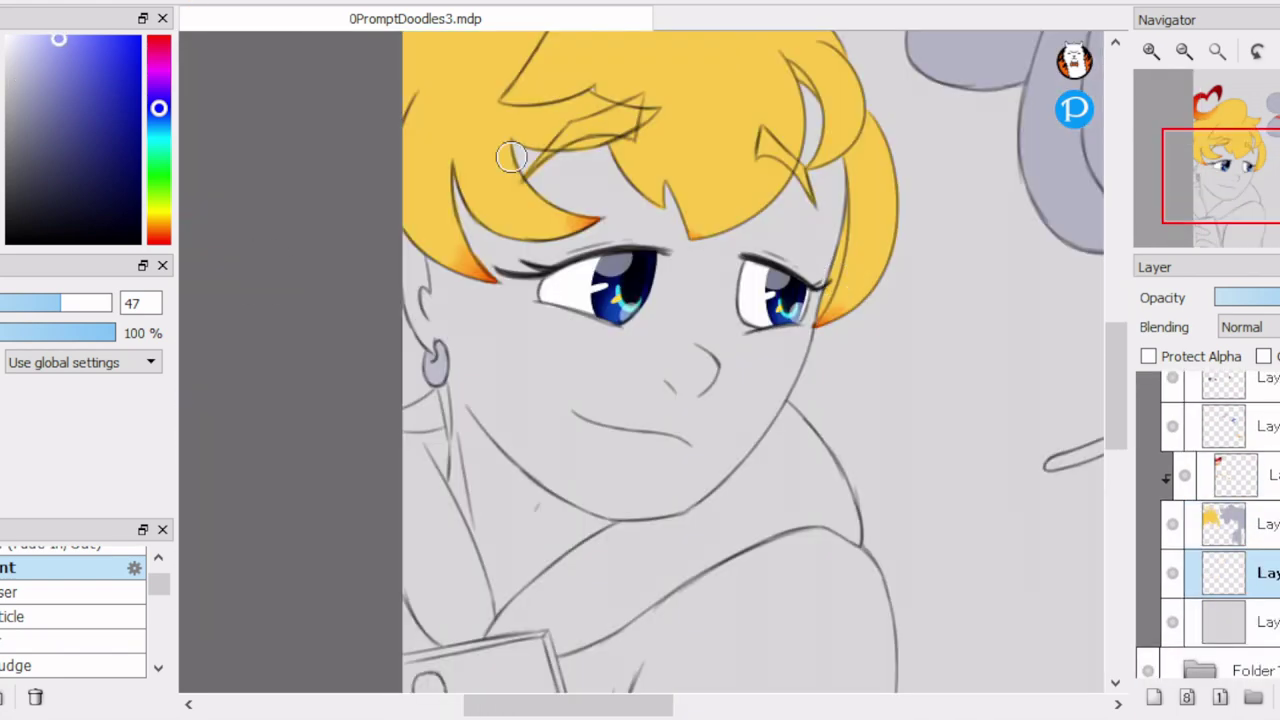
left_click(835, 290, "alt")
mouse_move(640, 300)
left_mouse_down()
mouse_move(465, 300)
mouse_move(461, 477)
mouse_move(496, 251)
mouse_move(562, 490)
mouse_move(706, 479)
left_mouse_up()
mouse_move(828, 143)
left_mouse_down()
mouse_move(795, 345)
mouse_move(723, 423)
mouse_move(529, 449)
mouse_move(585, 320)
left_mouse_up()
scroll(640, 360, "down", 2)
scroll(640, 360, "up", 4)
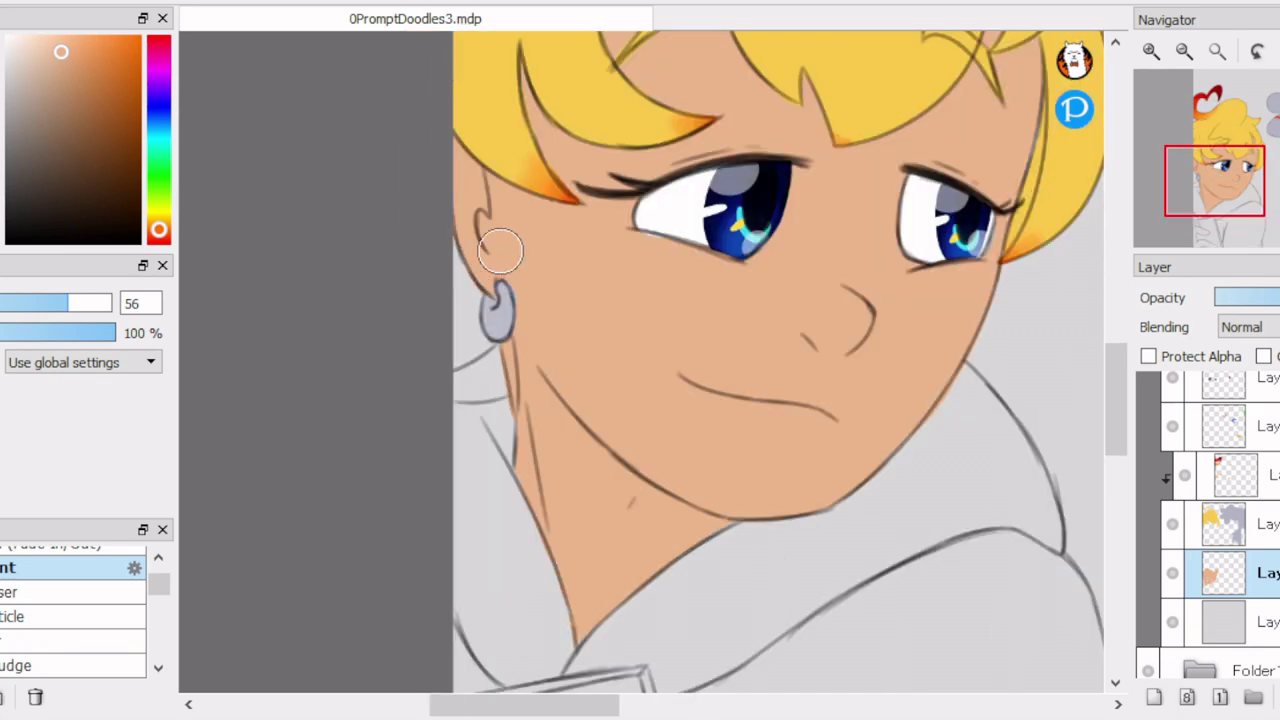
Add a clipped layer above the skin and colour the thin strand below the left character's earring yellow.
left_click(100, 40)
left_click(1154, 697)
left_click(1263, 356)
scroll(640, 360, "down", 2)
scroll(640, 360, "up", 2)
left_click(1225, 517)
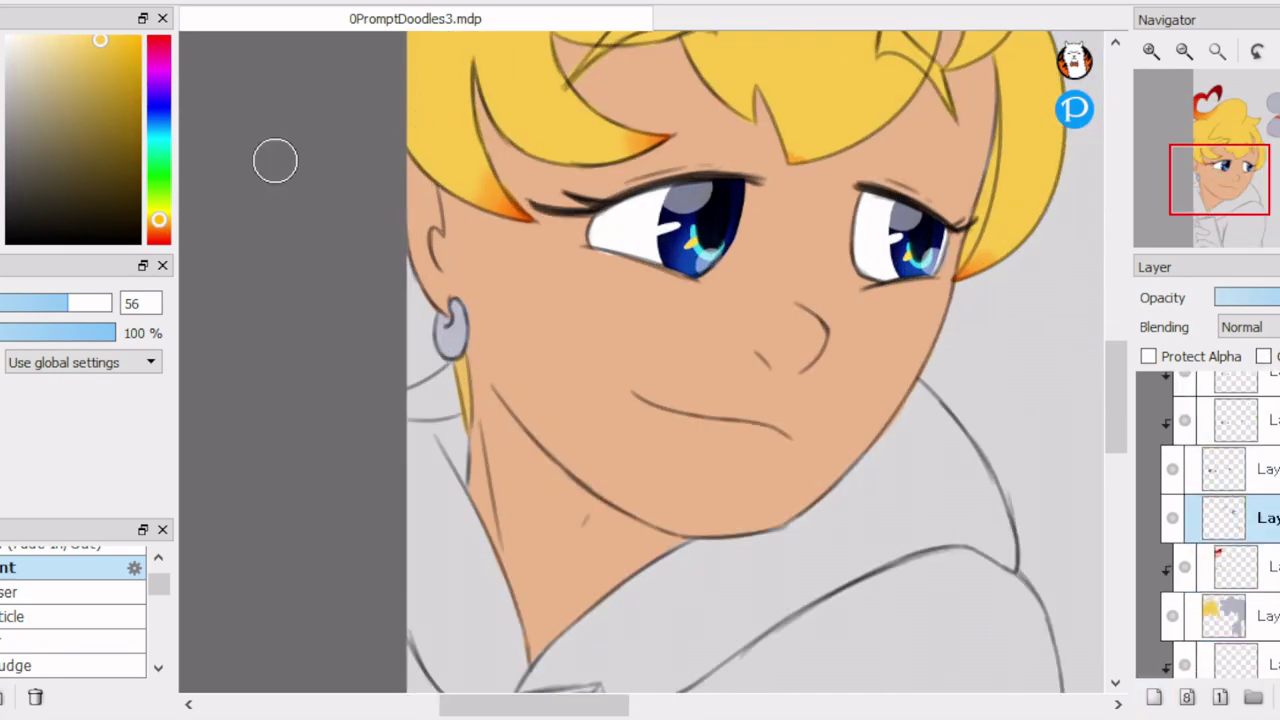
scroll(640, 360, "down", 2)
scroll(640, 360, "up", 2)
scroll(1225, 520, "down", 2)
Fill the left character's fingers around the phone with the same peach on the skin layer.
left_click(1225, 591)
scroll(432, 556, "up", 3)
mouse_move(440, 540)
left_mouse_down()
mouse_move(563, 531)
mouse_move(689, 563)
left_mouse_up()
mouse_move(444, 333)
left_mouse_down()
mouse_move(560, 365)
mouse_move(551, 373)
left_mouse_up()
Fill the right character's face, ear and neck with dark reddish brown on the skin layer.
scroll(748, 333, "down", 3)
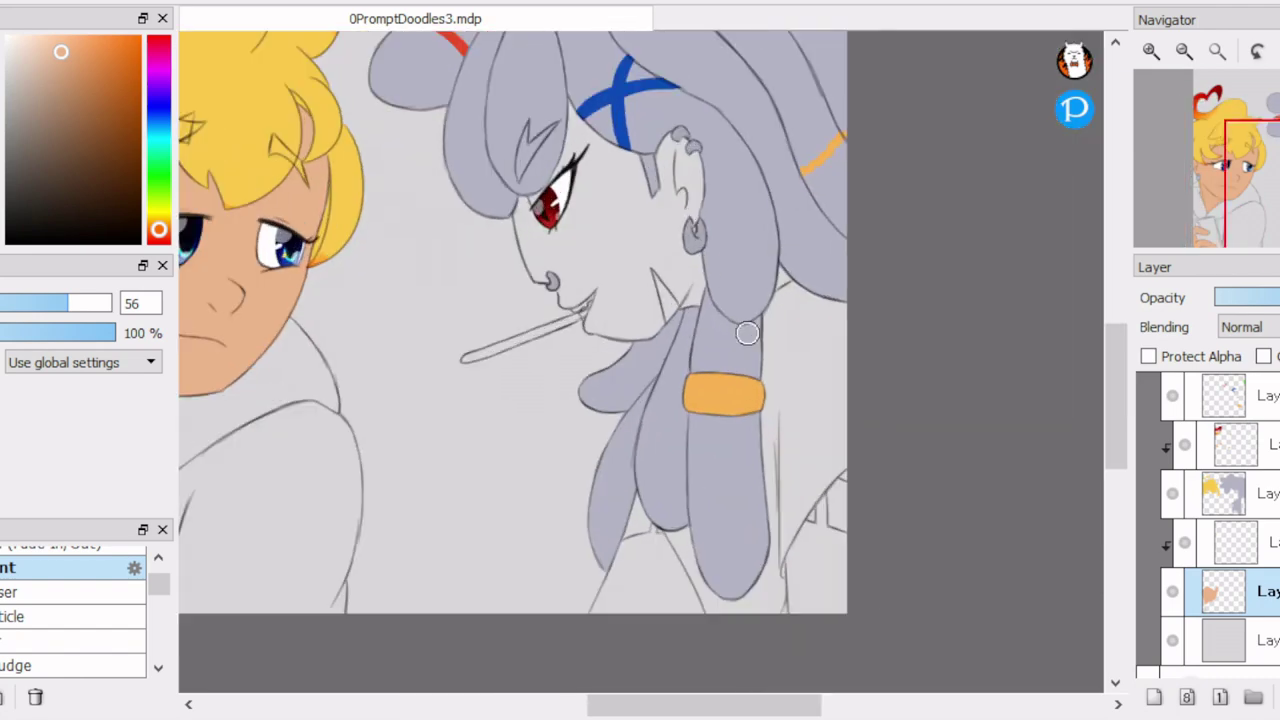
left_click_drag(640, 190, 535, 170)
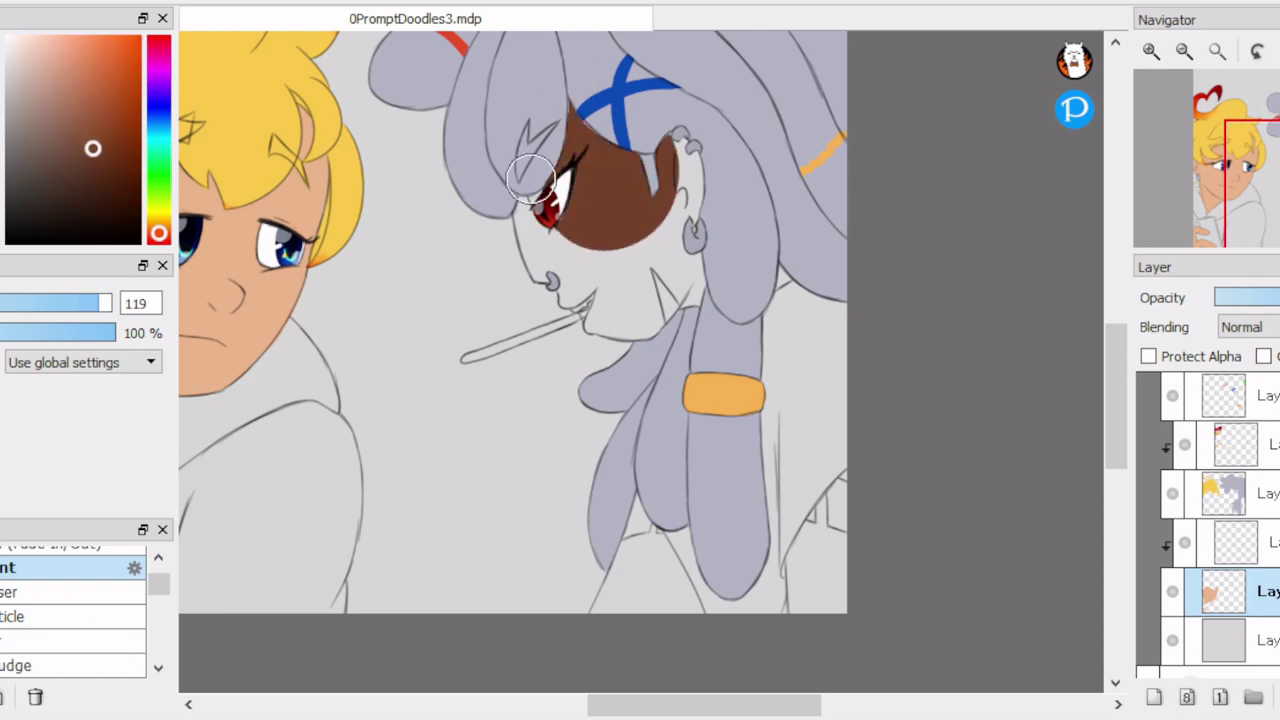
scroll(533, 213, "up", 2)
key("ctrl+Up")
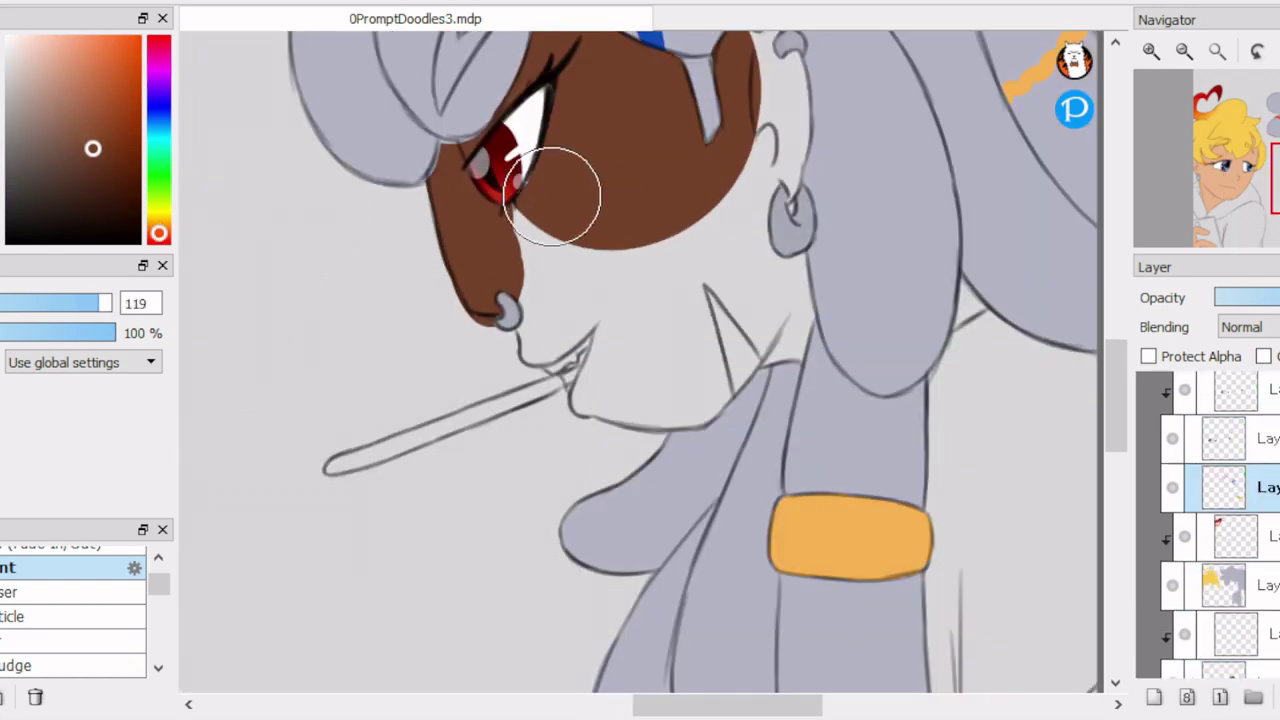
key("ctrl+Down")
key("ctrl+Down")
key("ctrl+Down")
key("ctrl+Down")
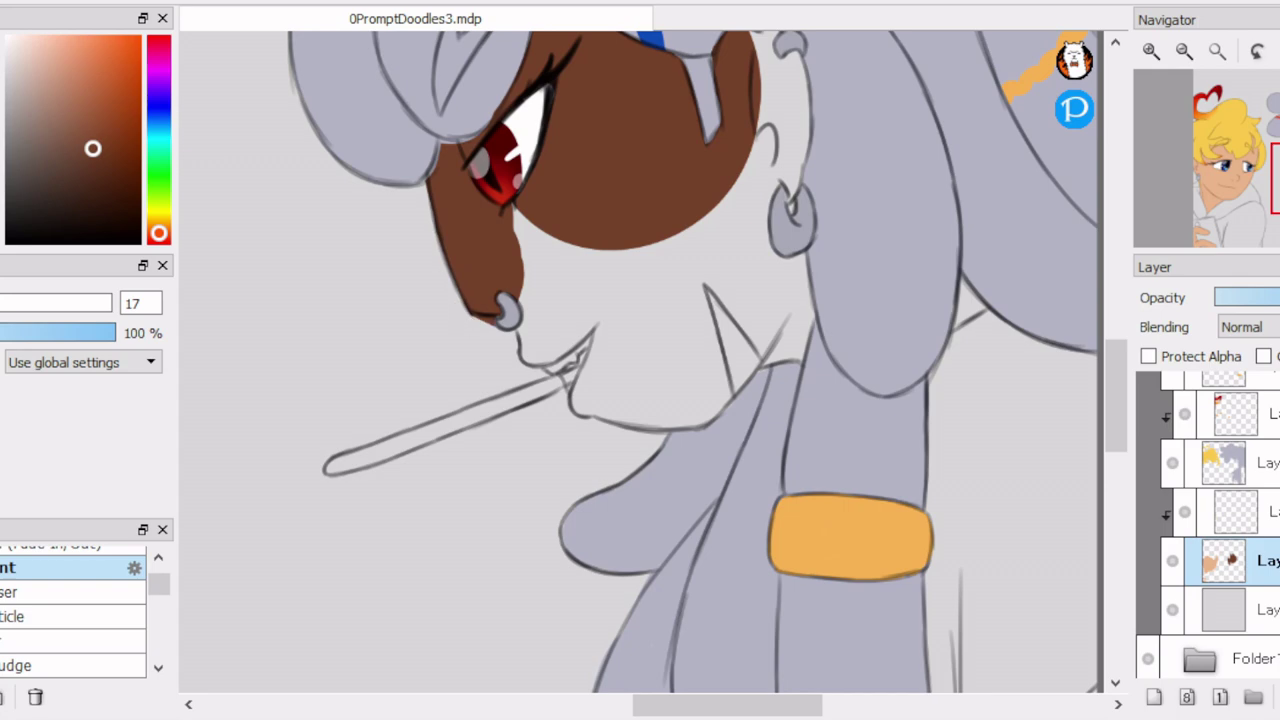
left_click_drag(605, 295, 723, 206)
left_click(495, 433)
mouse_move(527, 449)
left_mouse_down()
mouse_move(714, 354)
mouse_move(660, 131)
mouse_move(577, 434)
mouse_move(853, 333)
left_mouse_up()
Fill the right character's body areas below the hanging locks and at the canvas's lower-right edge with the same brown.
scroll(704, 220, "down", 5)
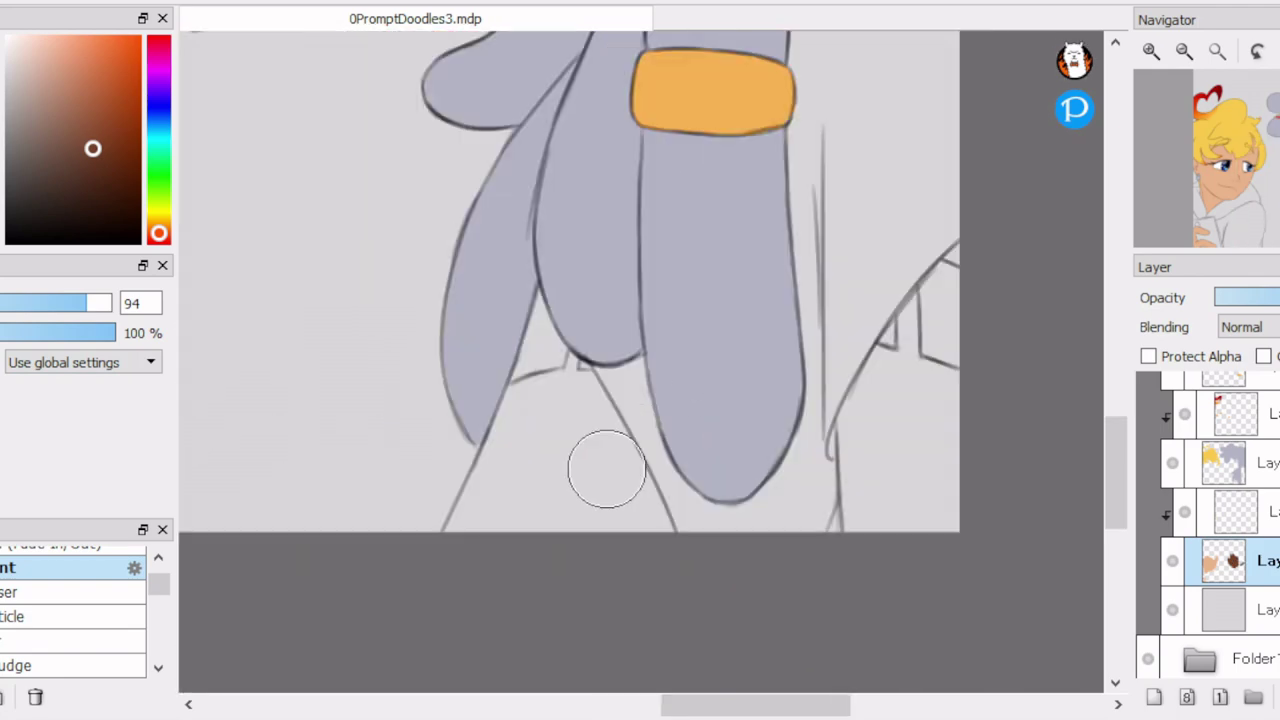
left_click_drag(609, 480, 571, 343)
left_click_drag(612, 460, 577, 517)
scroll(620, 480, "right", 3)
left_click(663, 443)
key("ctrl+z")
left_click_drag(663, 443, 662, 318)
mouse_move(704, 254)
left_mouse_down()
mouse_move(686, 334)
mouse_move(780, 451)
left_mouse_up()
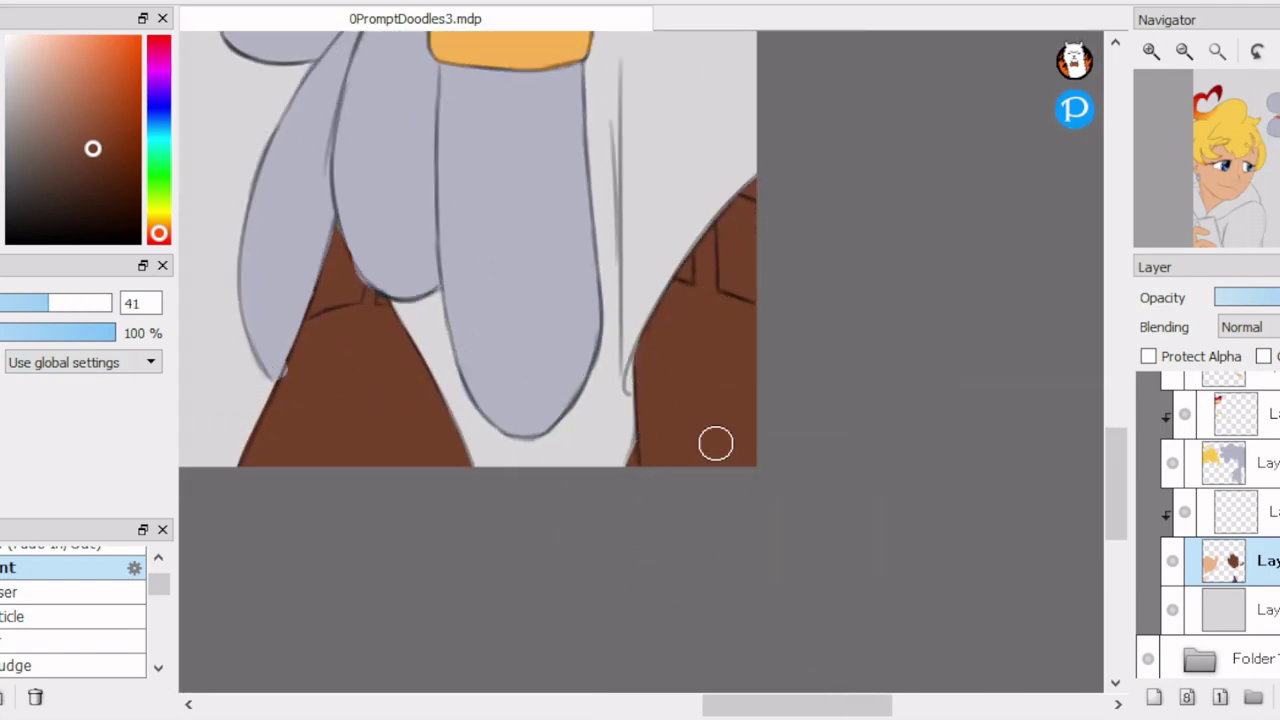
Paint the pointed triangle at the right character's jaw a lighter reddish brown and trim it to the line art.
scroll(780, 451, "up", 5)
scroll(457, 517, "up", 1)
scroll(457, 517, "down", 5)
scroll(641, 283, "up", 5)
left_click(641, 283, "alt")
key("ctrl+z")
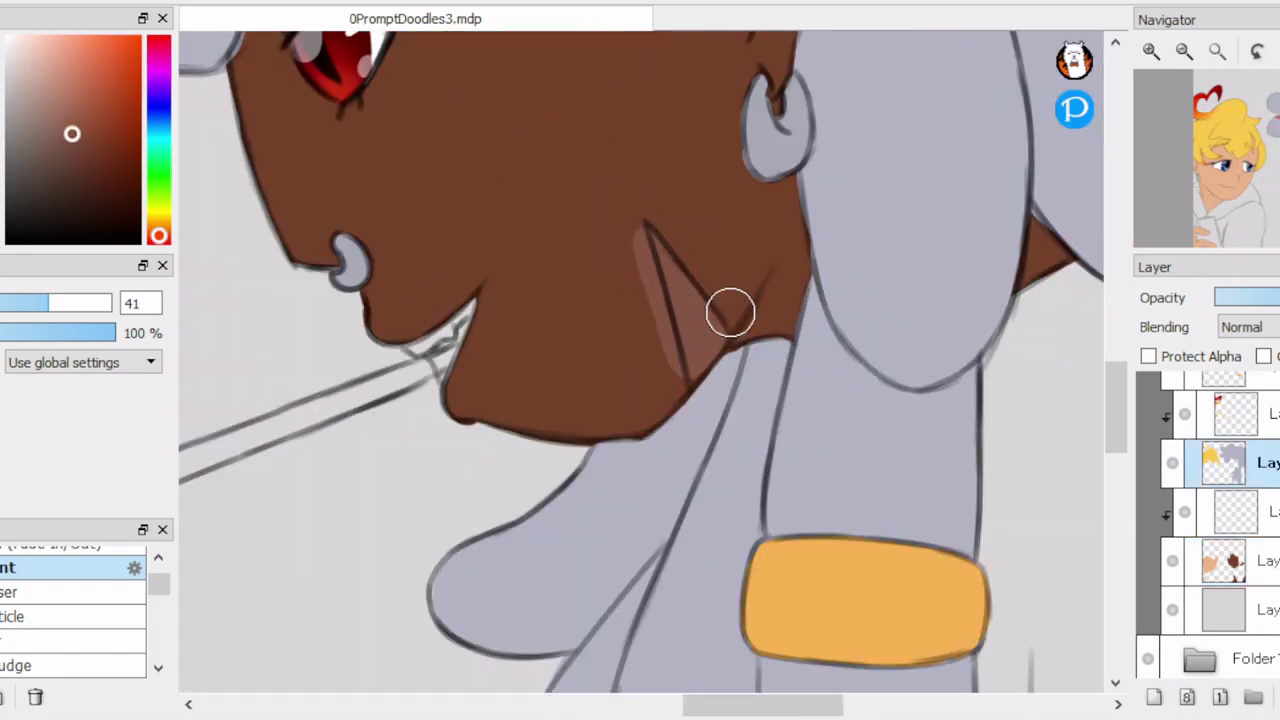
left_click_drag(646, 223, 693, 380)
Check the right character's face, hairline and lower body for gaps or overspill in the colouring.
scroll(676, 283, "down", 5)
scroll(880, 560, "up", 4)
scroll(700, 350, "up", 2)
scroll(337, 280, "up", 2)
scroll(533, 256, "down", 2)
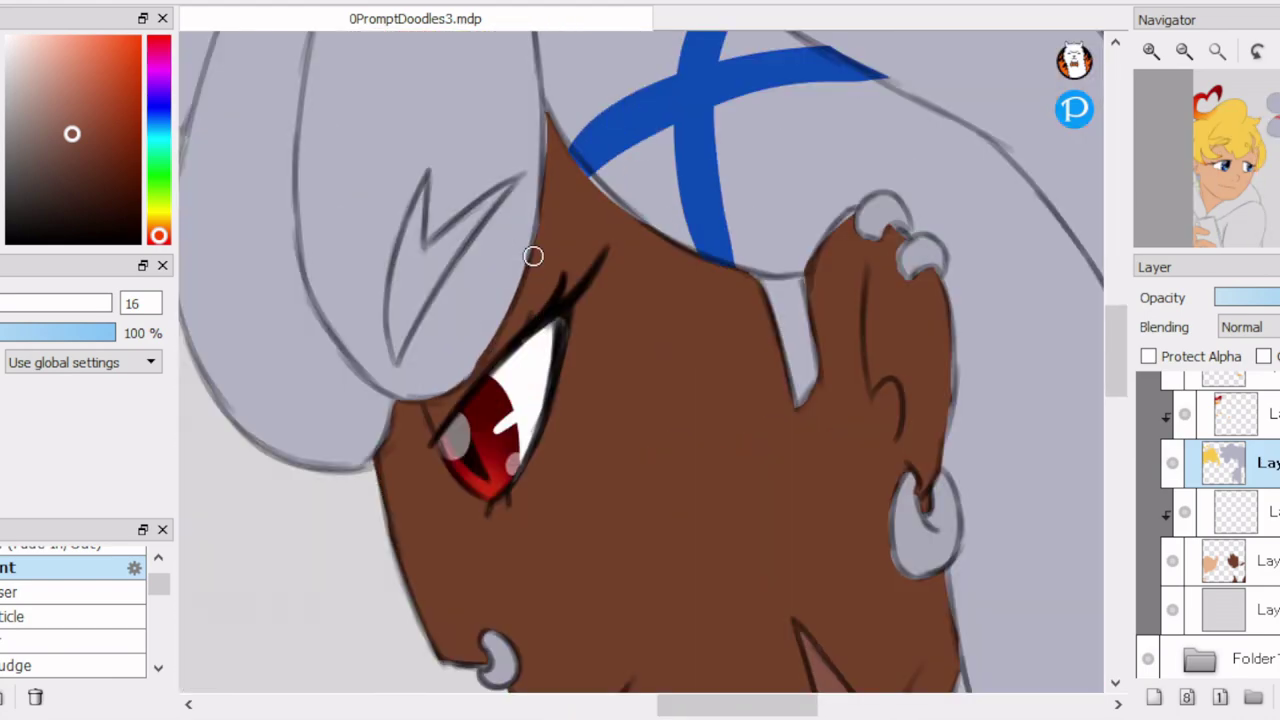
scroll(904, 535, "up", 2)
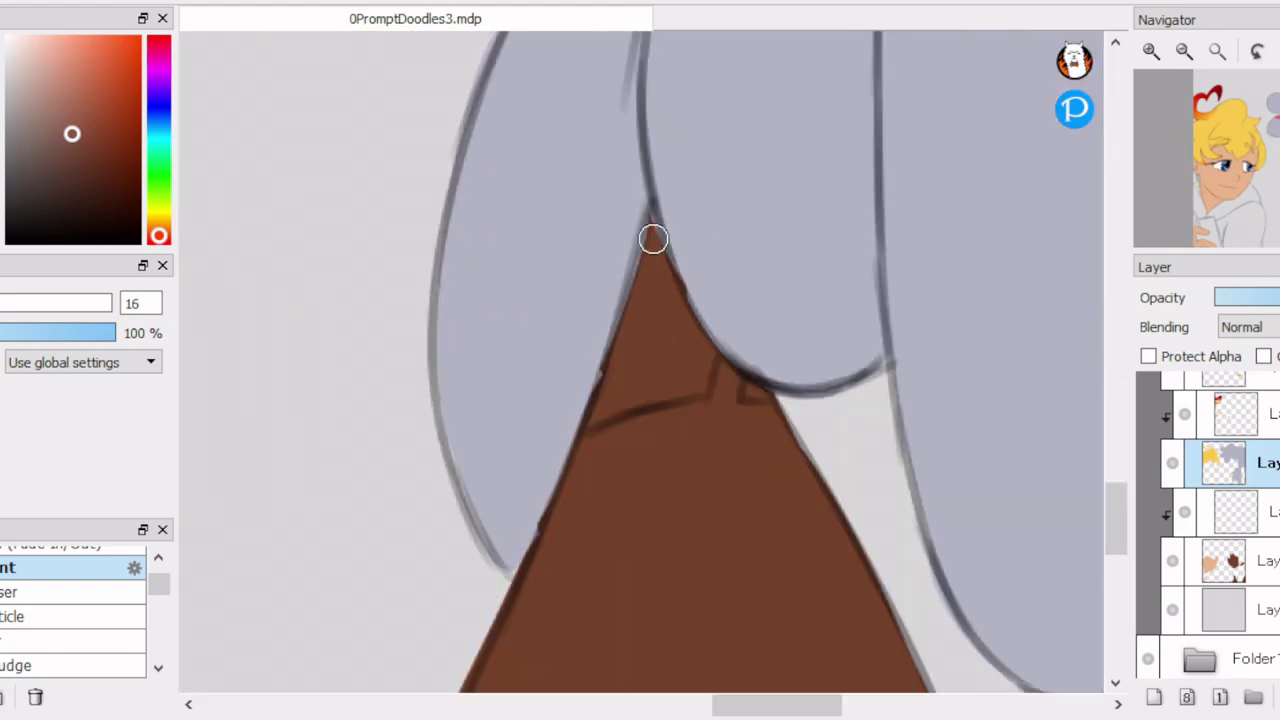
scroll(686, 311, "down", 3)
scroll(811, 409, "down", 2)
scroll(811, 409, "up", 4)
scroll(688, 362, "up", 2)
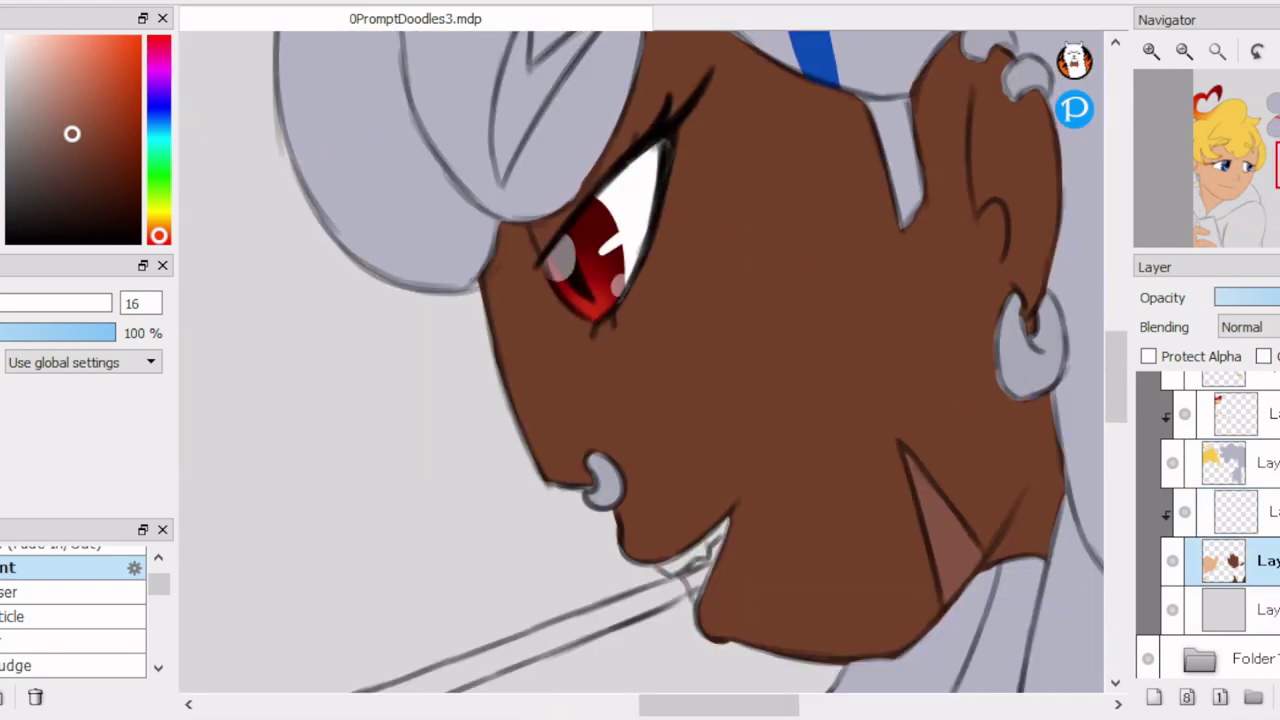
Colour the right character's upper lip a deeper brown and the lower lip a lighter reddish brown with a size 16 brush.
scroll(688, 362, "up", 1)
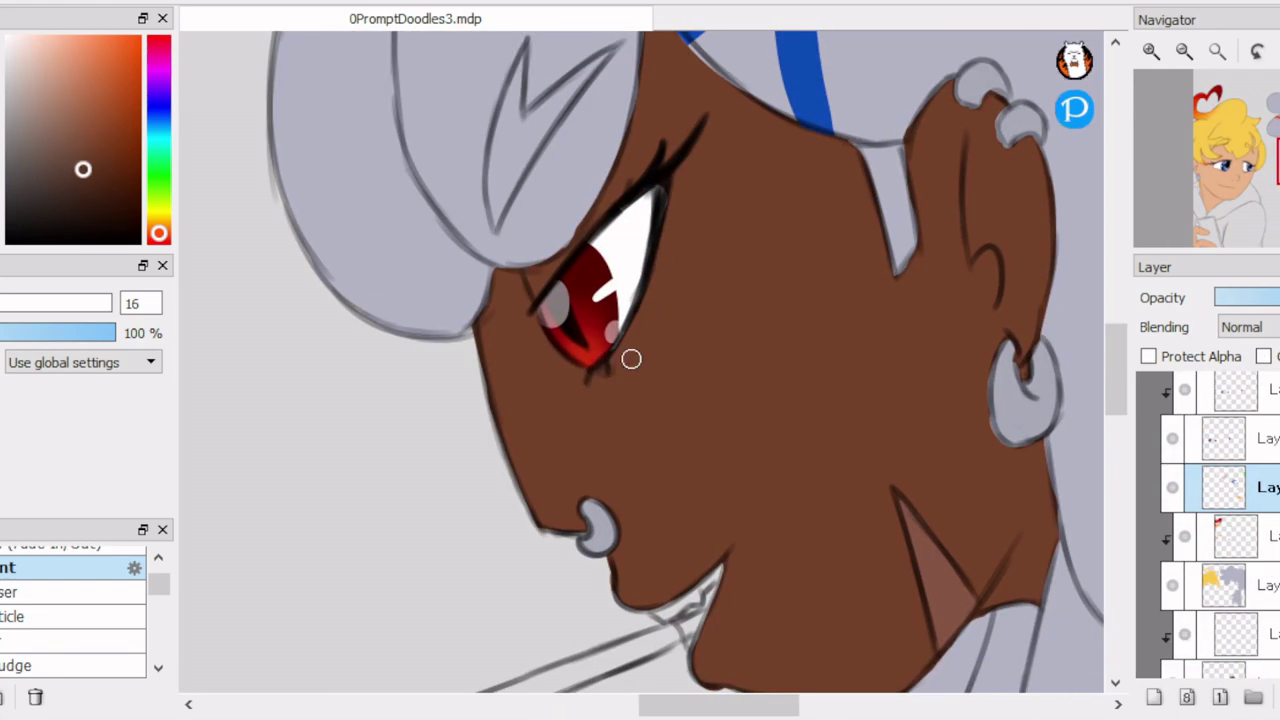
scroll(690, 290, "down", 2)
scroll(580, 350, "up", 2)
left_click_drag(645, 330, 561, 354)
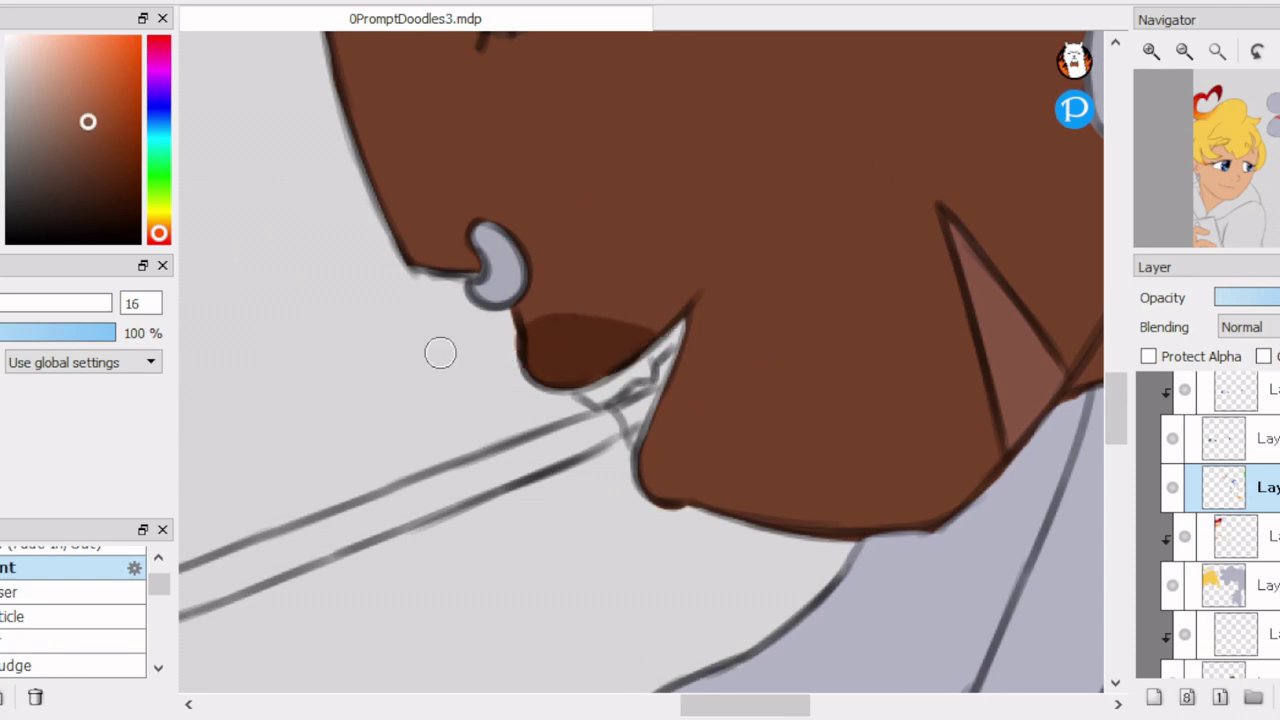
scroll(677, 490, "down", 3)
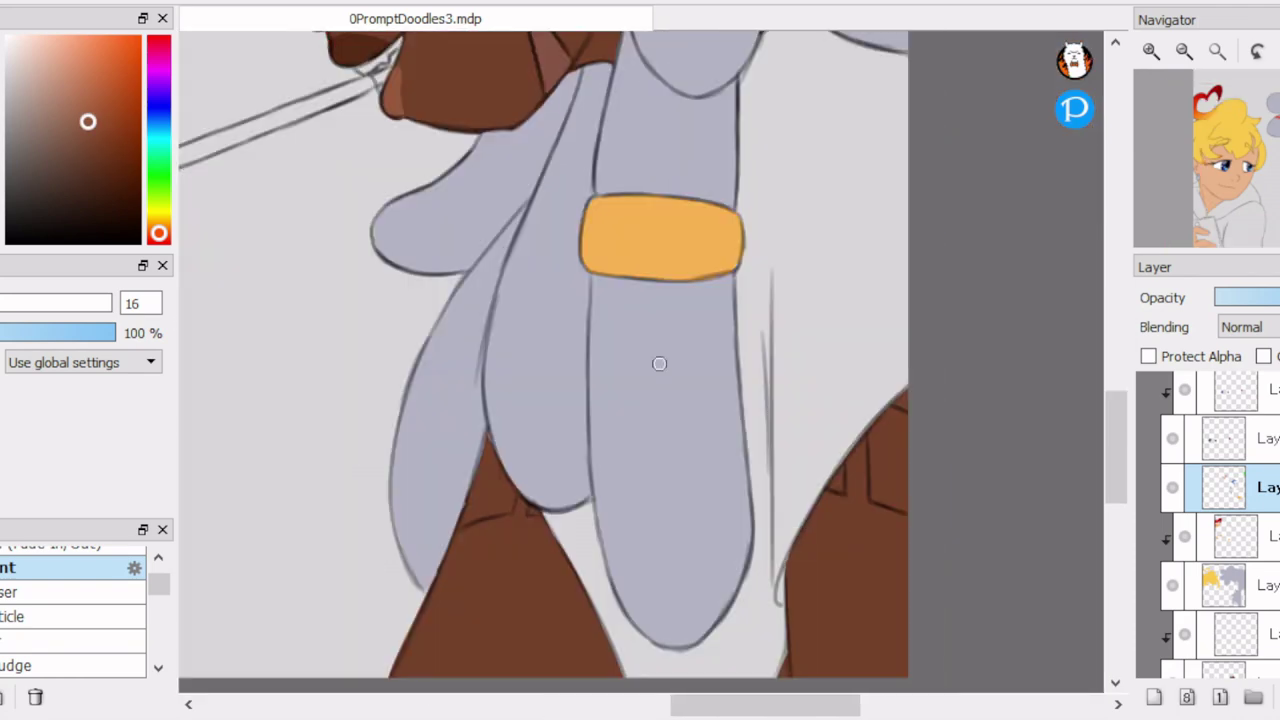
Fill the sections above the hem lines on the right character's lower body with very dark brown, clearing the overspill.
left_click(528, 508, "alt")
mouse_move(470, 440)
left_mouse_down()
mouse_move(729, 400)
mouse_move(537, 355)
mouse_move(557, 216)
left_mouse_up()
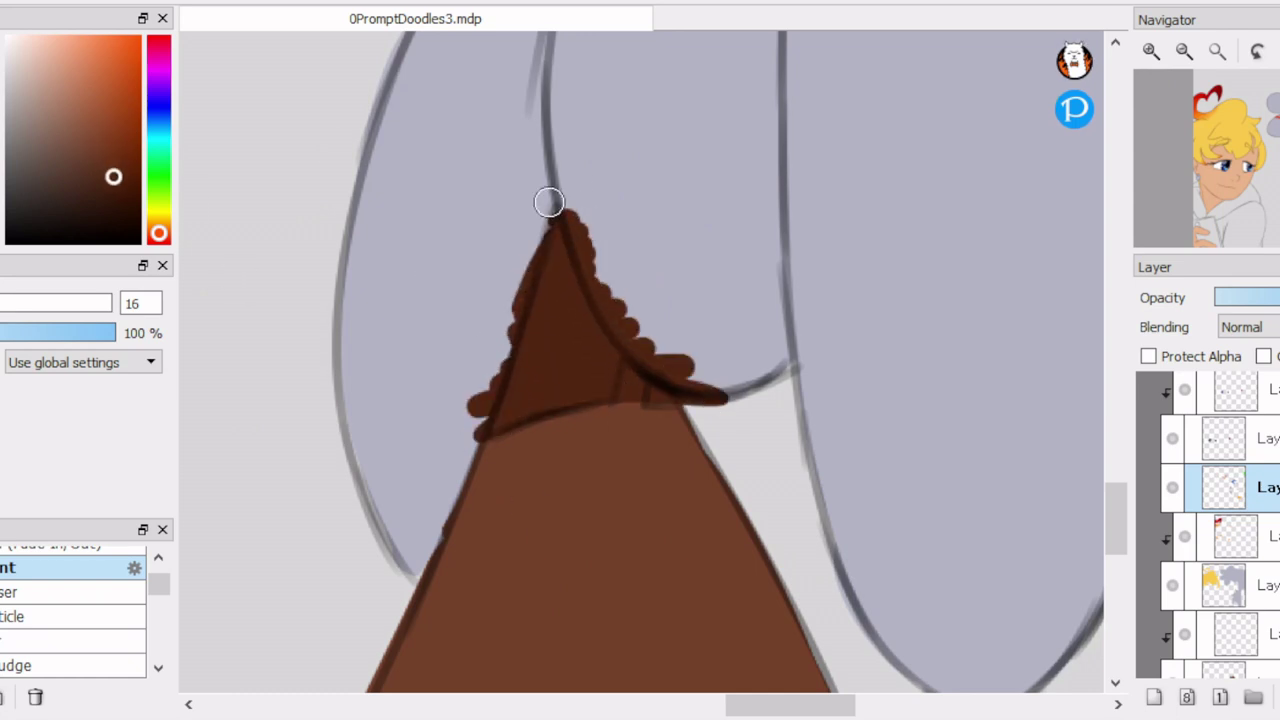
key("h")
mouse_move(554, 409)
left_mouse_down()
mouse_move(609, 409)
mouse_move(612, 319)
mouse_move(766, 263)
left_mouse_up()
key("ctrl+z")
key("ctrl+z")
key("ctrl+z")
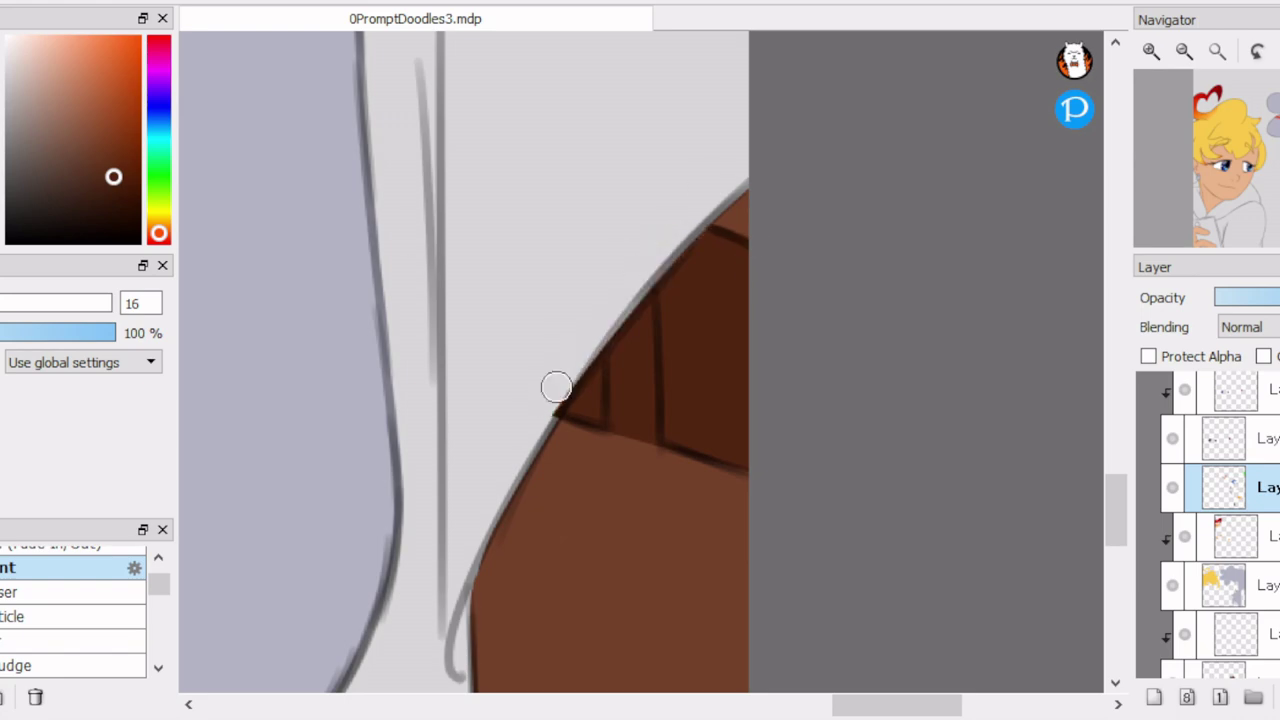
scroll(651, 228, "down", 5)
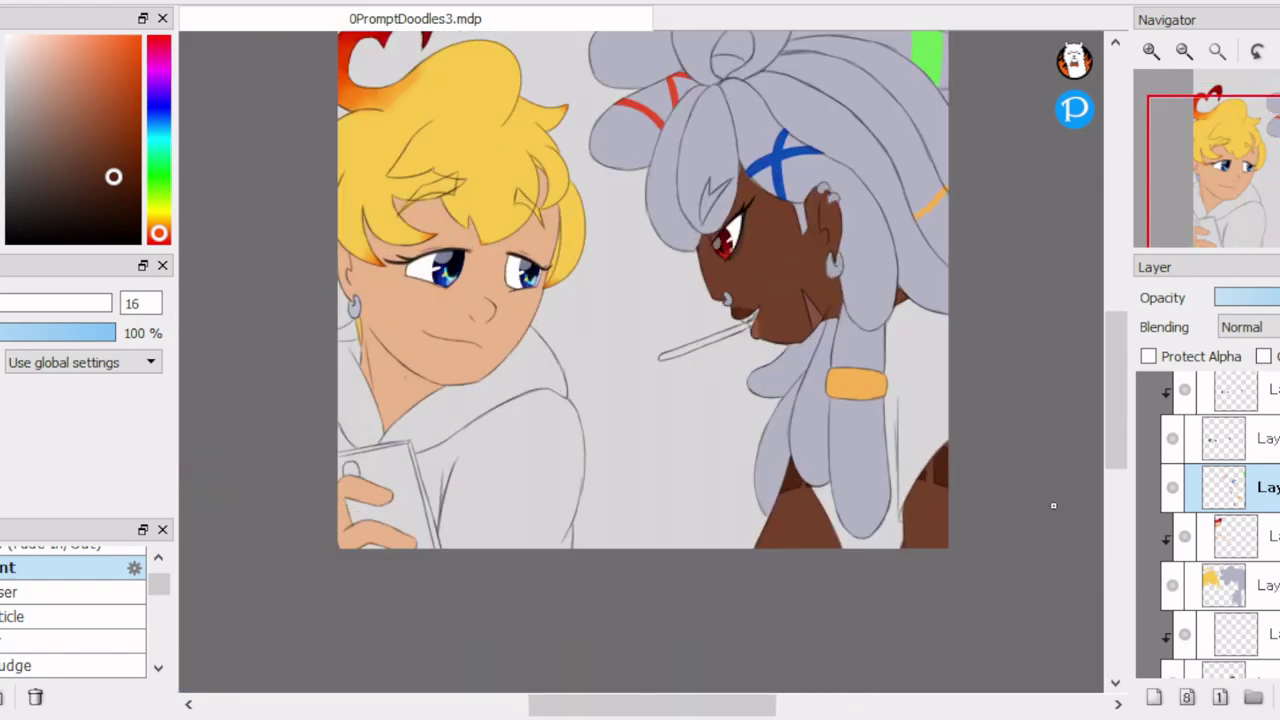
On a new layer beneath the skin, fill the phone with light blue and its rounded camera area with dark navy.
scroll(610, 590, "up", 8)
mouse_move(440, 300)
left_mouse_down()
mouse_move(663, 171)
mouse_move(720, 257)
mouse_move(814, 611)
mouse_move(730, 421)
mouse_move(660, 574)
mouse_move(646, 266)
mouse_move(490, 280)
left_mouse_up()
scroll(528, 278, "down", 2)
scroll(559, 322, "up", 1)
left_click(120, 91)
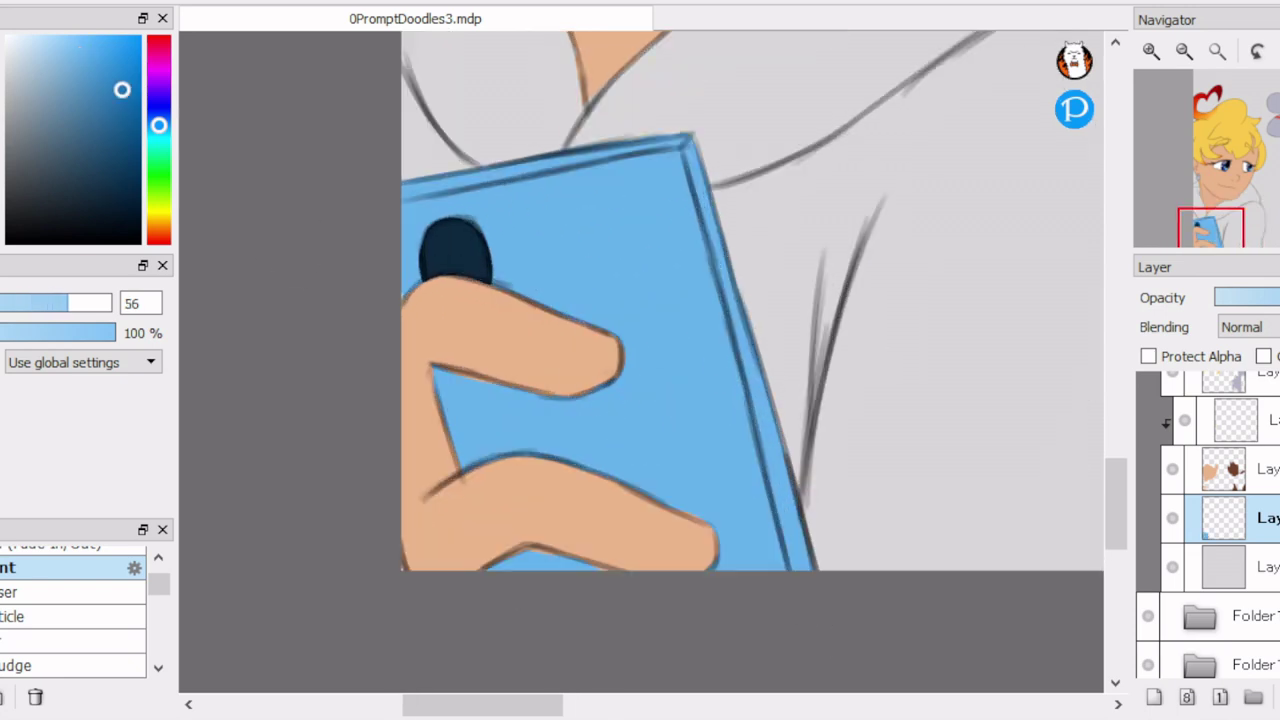
Paint darker blue waves with near-white foam edges on the phone, and soften the foam using a size 35 Blur.
left_click(158, 117)
left_click(100, 90)
left_click(34, 303)
mouse_move(585, 255)
left_mouse_down()
mouse_move(586, 569)
mouse_move(657, 547)
mouse_move(568, 531)
mouse_move(561, 542)
left_mouse_up()
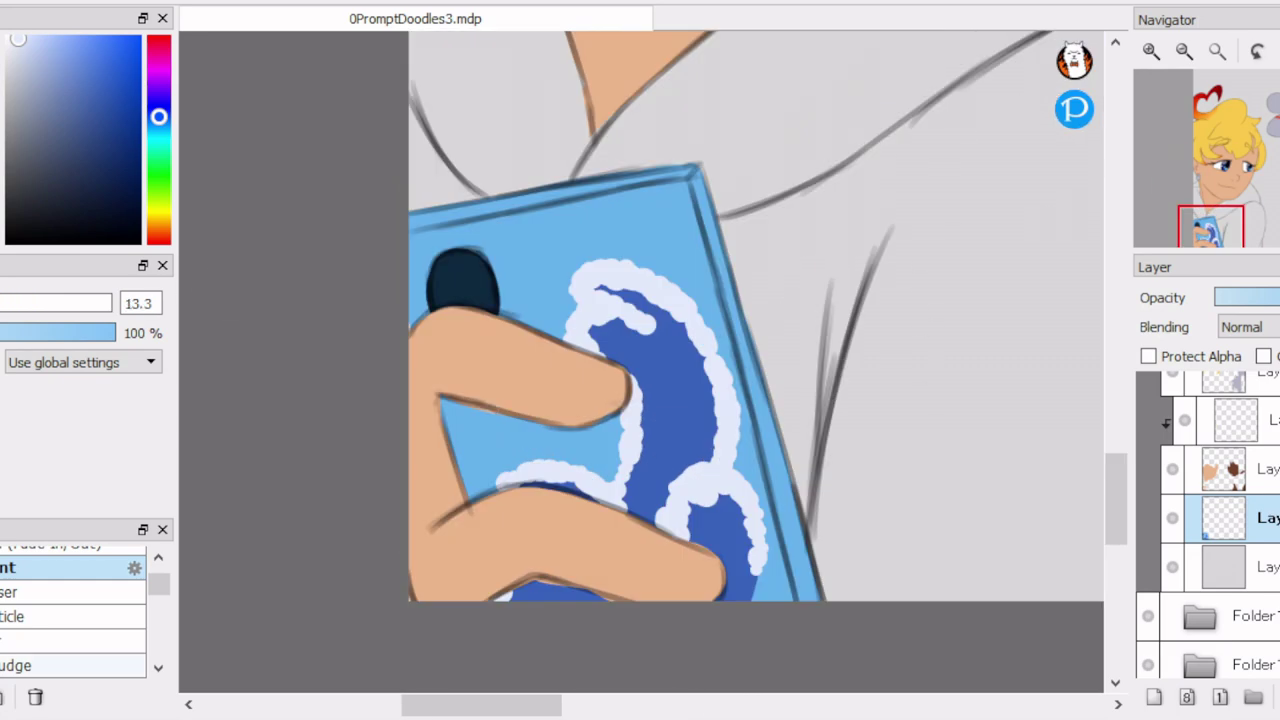
left_click(60, 641)
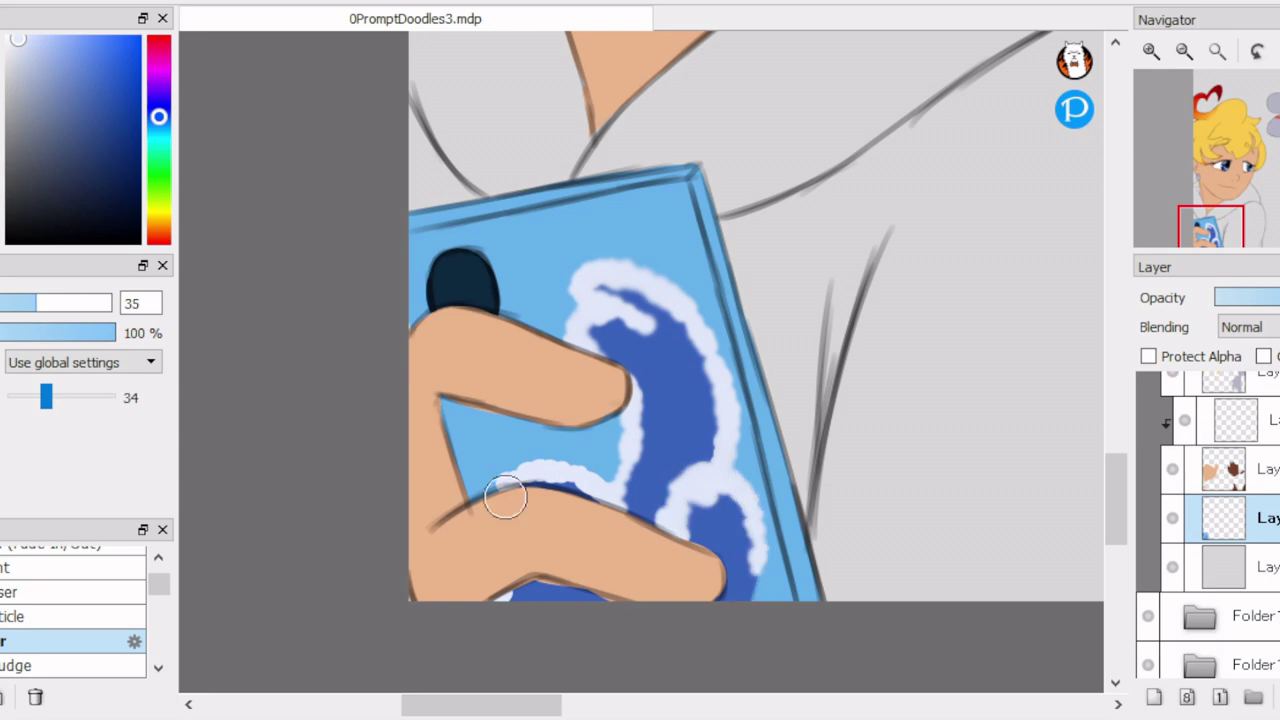
scroll(705, 312, "down", 5)
Colour the right character's teeth off-white and the stick in the mouth dark brown.
scroll(868, 334, "up", 8)
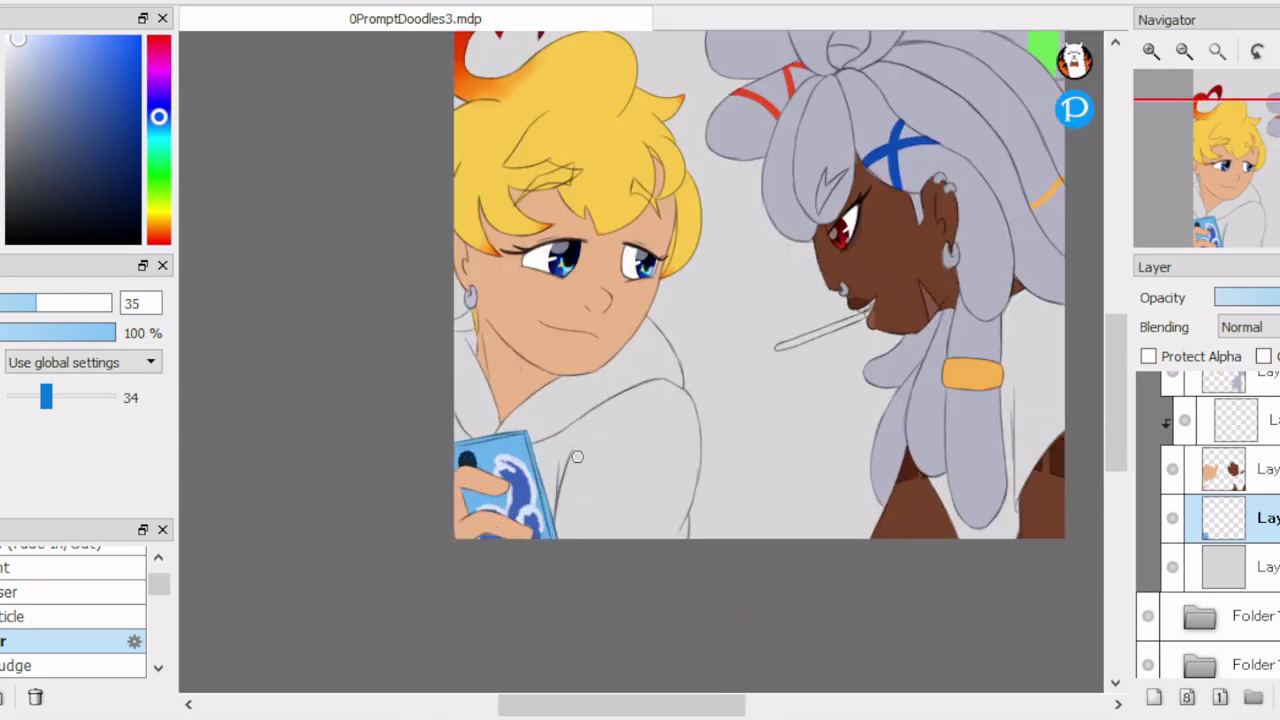
key("b")
scroll(810, 340, "up", 3)
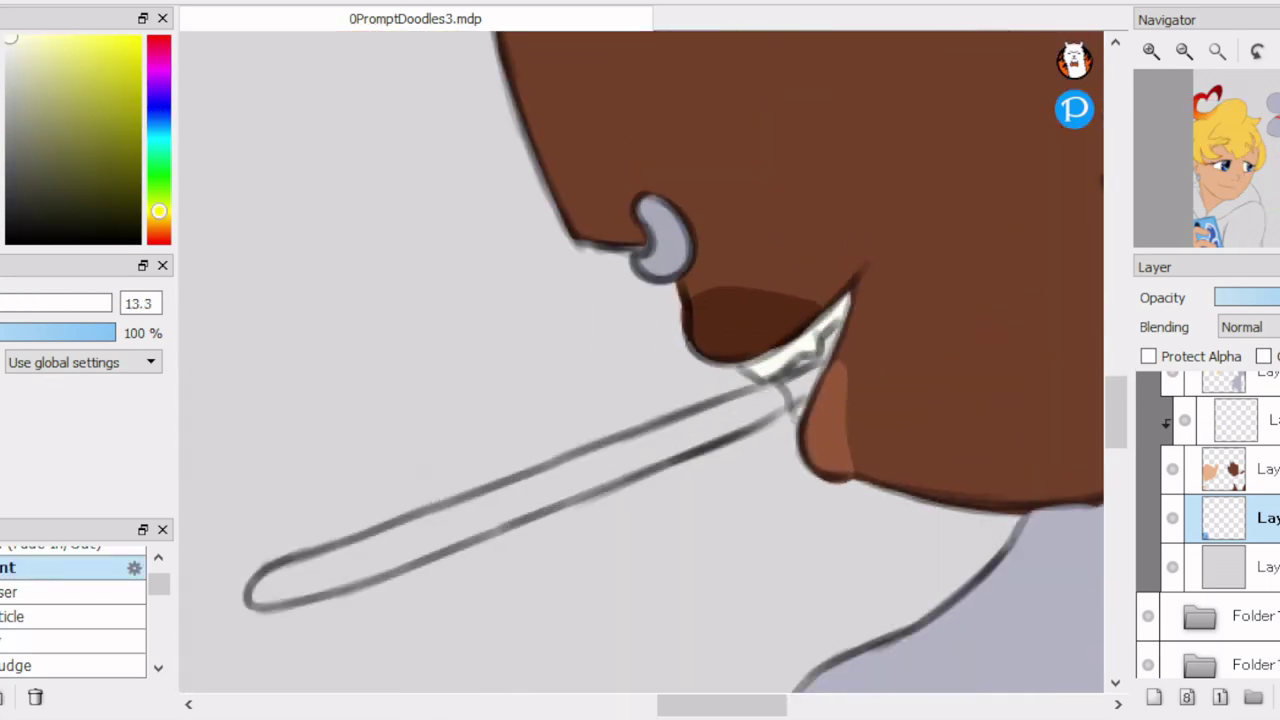
left_click(845, 361, "alt")
mouse_move(255, 600)
left_mouse_down()
mouse_move(323, 586)
mouse_move(271, 583)
mouse_move(454, 531)
mouse_move(374, 537)
mouse_move(591, 491)
mouse_move(764, 400)
left_mouse_up()
key("ctrl+z")
key("ctrl+z")
scroll(760, 406, "down", 5)
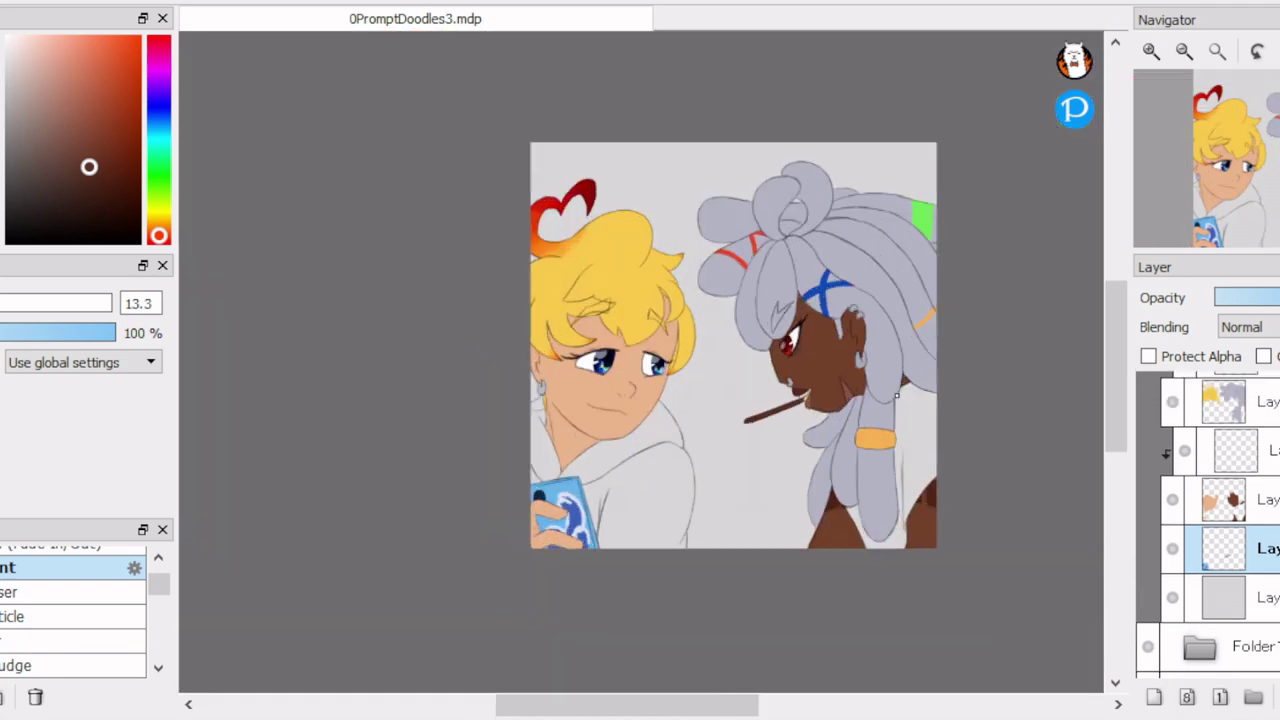
Shade the centre of the right character's hair band with a darker orange at brush size 28 and blur its edges.
scroll(859, 517, "up", 5)
left_click(114, 62)
left_click_drag(10, 303, 28, 303)
left_click_drag(420, 430, 646, 300)
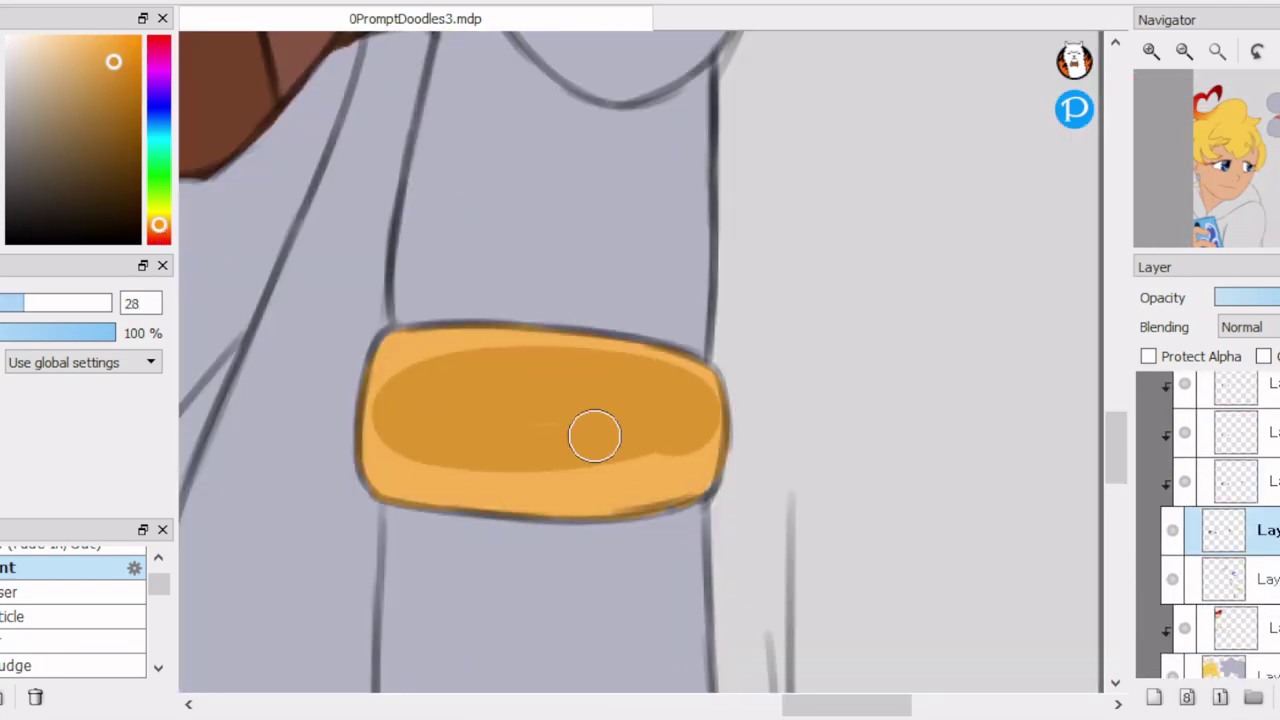
left_click_drag(646, 400, 560, 470)
left_click(70, 641)
left_click_drag(20, 303, 112, 303)
left_click_drag(600, 420, 375, 412)
Paint small near-white highlights on the hair band, the right character's piercings and the left character's earring.
key("b")
scroll(383, 349, "down", 5)
scroll(600, 300, "up", 5)
left_click_drag(598, 318, 612, 290)
scroll(600, 300, "up", 2)
scroll(700, 272, "down", 3)
scroll(560, 343, "up", 2)
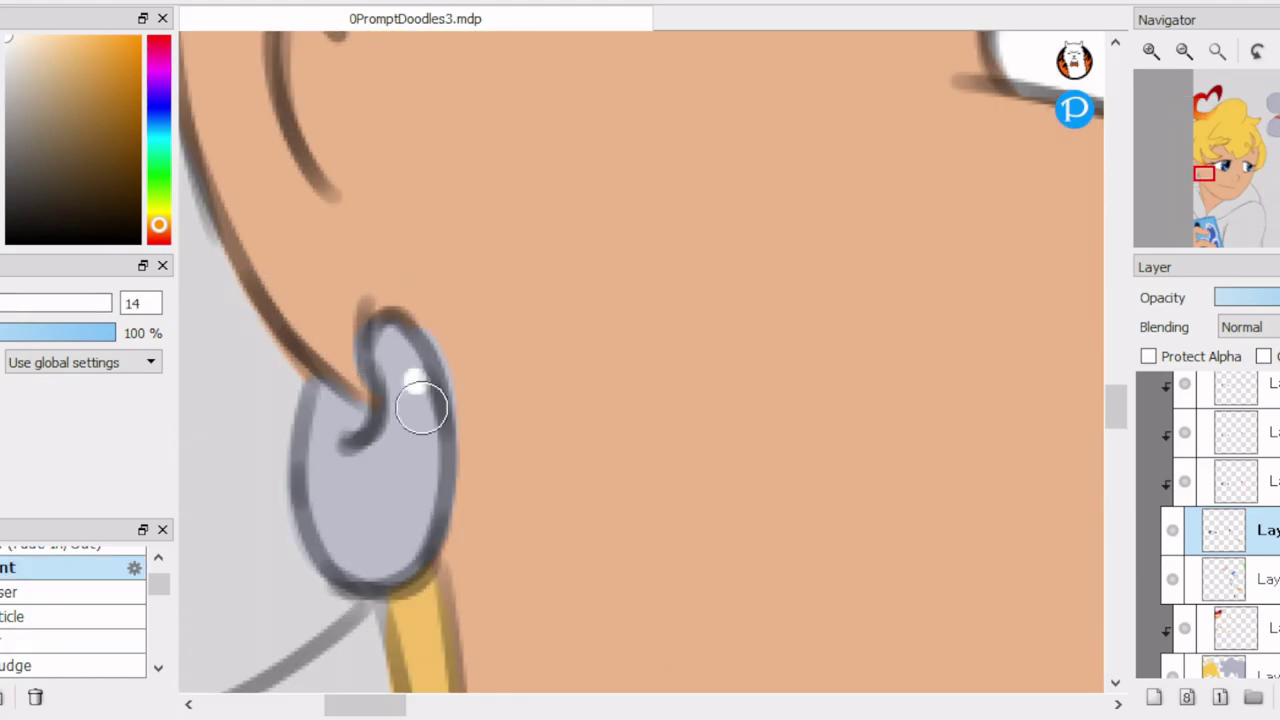
Fill the right character's top with burnt orange and colour the small shape behind the left character's neck teal.
scroll(420, 374, "down", 5)
scroll(909, 491, "up", 2)
left_click_drag(97, 77, 100, 65)
key("bracketright")
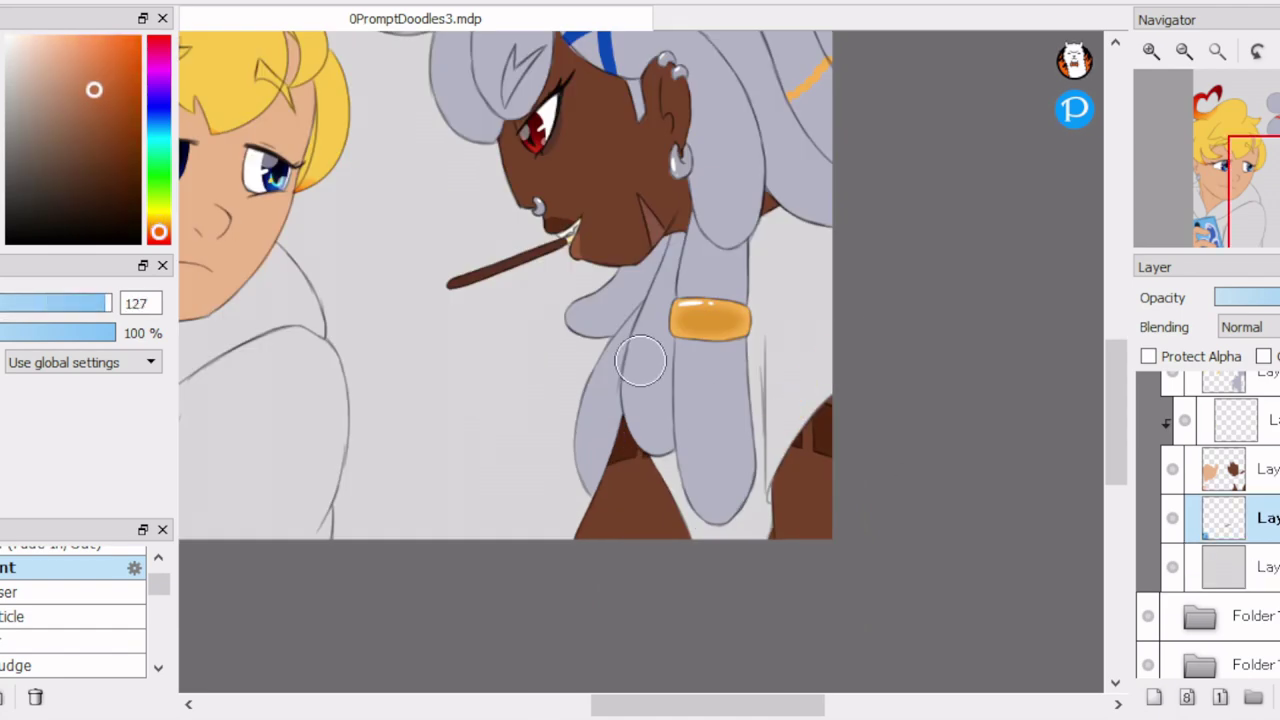
scroll(971, 449, "up", 3)
scroll(486, 186, "up", 3)
mouse_move(588, 262)
left_mouse_down()
mouse_move(476, 278)
mouse_move(443, 266)
mouse_move(523, 288)
left_mouse_up()
scroll(874, 314, "down", 3)
scroll(1225, 520, "down", 2)
On a new layer just above the grey background, fill the left character's hoodie with medium purple.
left_click(1230, 536)
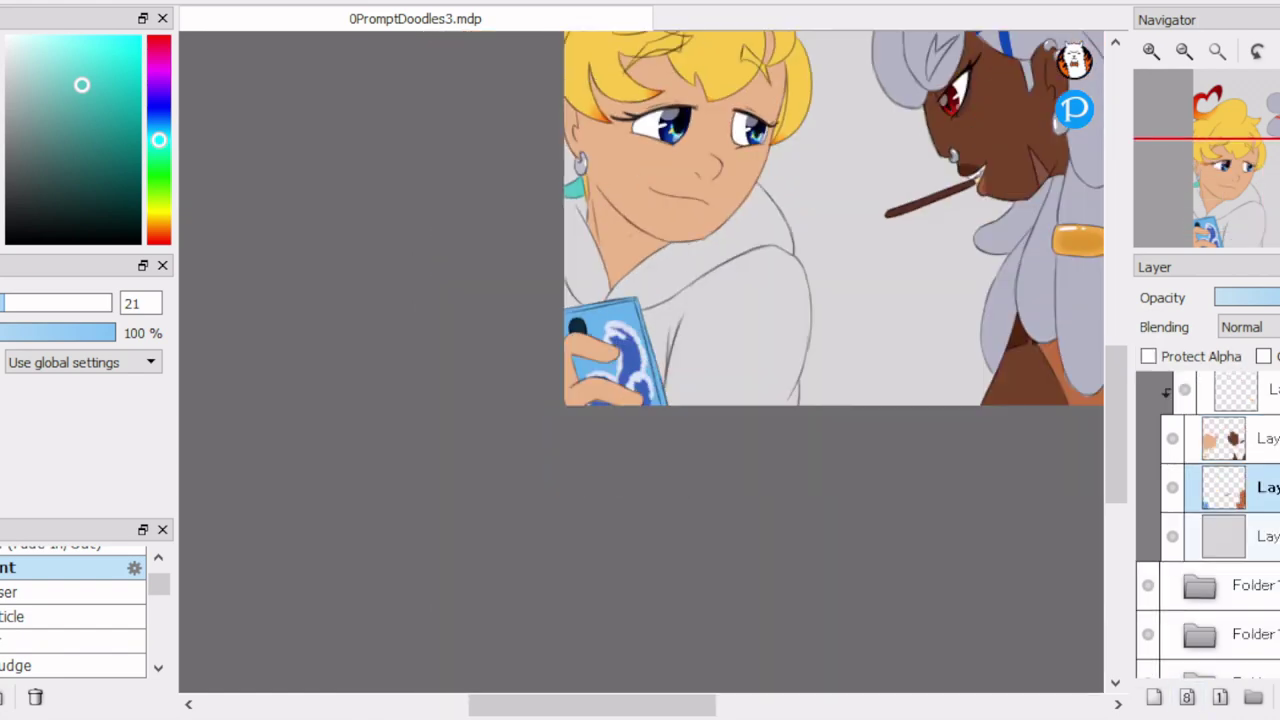
scroll(877, 75, "up", 1)
left_click_drag(89, 49, 79, 39)
key("bracketright")
key("bracketright")
key("bracketright")
left_click_drag(483, 302, 492, 450)
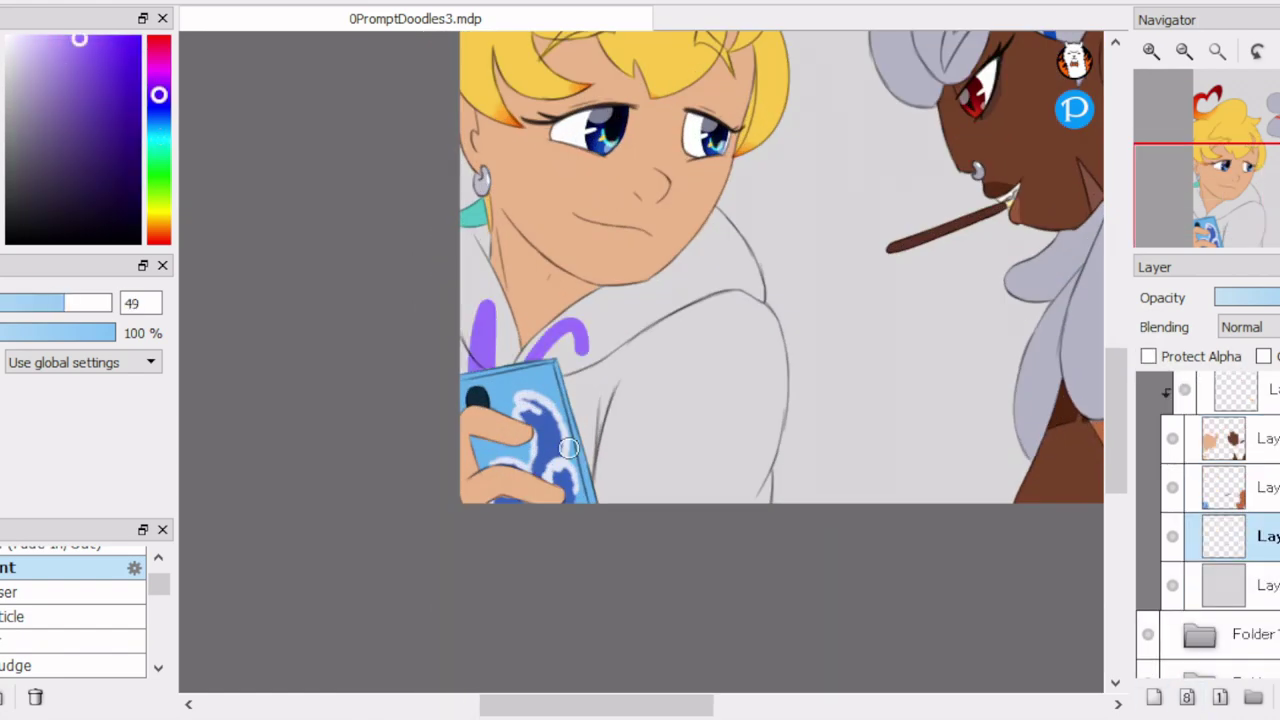
key("bracketright")
key("bracketright")
key("bracketright")
key("bracketright")
key("bracketright")
mouse_move(480, 300)
left_mouse_down()
mouse_move(543, 314)
mouse_move(709, 309)
mouse_move(770, 440)
left_mouse_up()
Clear the purple overspill outside the hoodie's sleeve outline.
scroll(777, 434, "down", 1)
scroll(349, 90, "up", 3)
key("bracketleft")
key("bracketleft")
key("bracketleft")
key("bracketleft")
key("bracketleft")
key("bracketleft")
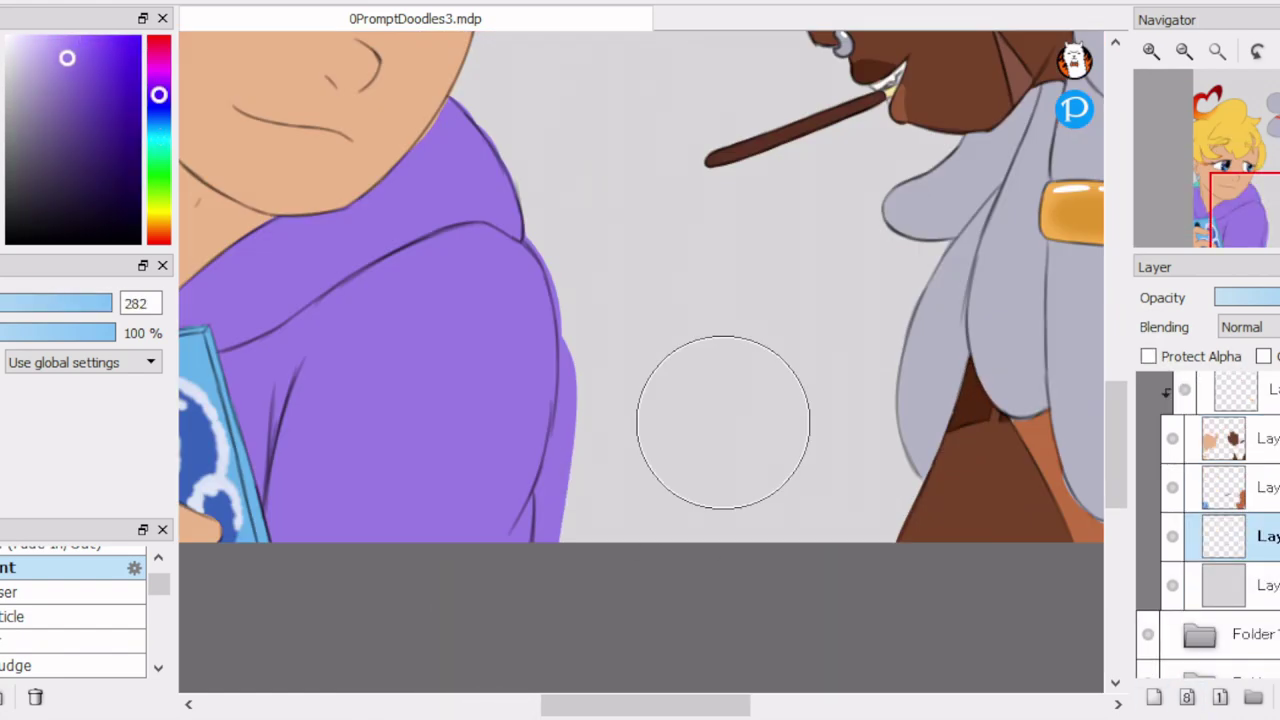
left_click_drag(540, 497, 557, 514)
scroll(394, 271, "up", 2)
On a new layer clipped to the skin, paint reddish blush across the left character's cheeks.
left_click(430, 416, "ctrl")
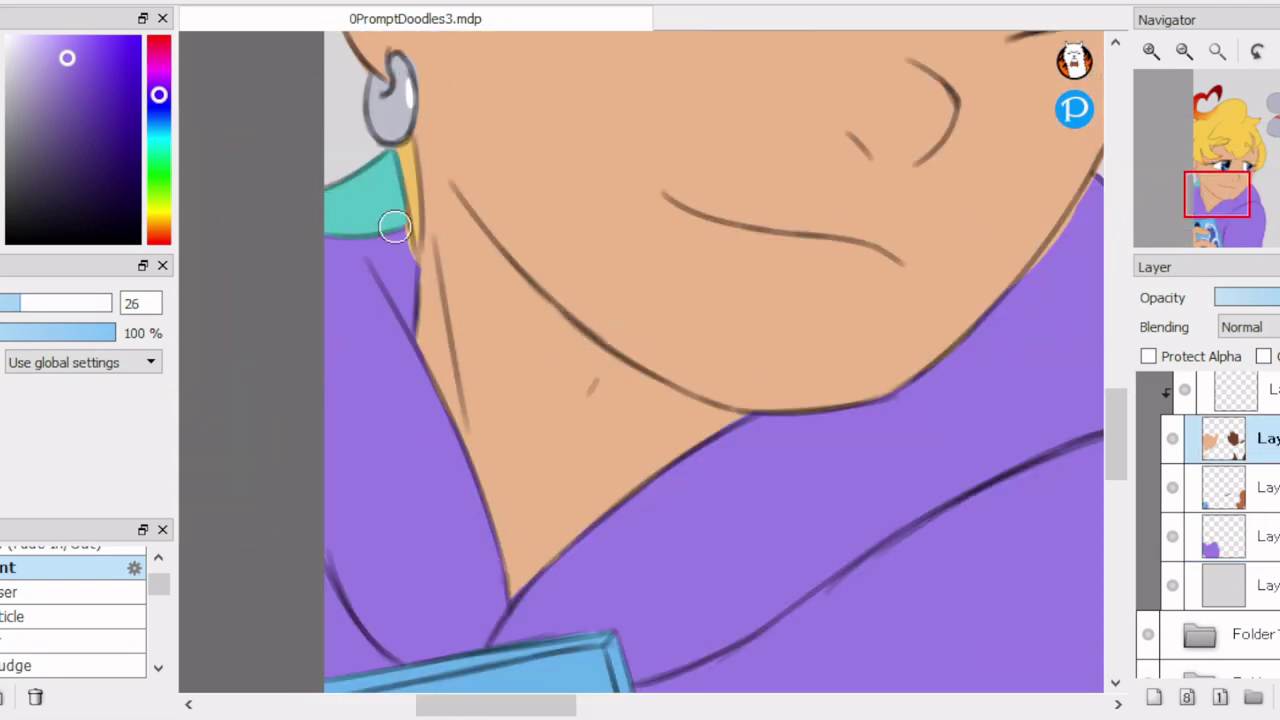
scroll(706, 289, "down", 2)
scroll(860, 209, "up", 3)
scroll(737, 329, "down", 3)
scroll(627, 294, "up", 2)
key("ctrl+shift+n")
scroll(627, 294, "up", 2)
key("bracketright")
key("bracketright")
key("bracketright")
key("bracketright")
key("bracketright")
left_click_drag(345, 267, 520, 300)
scroll(520, 300, "down", 1)
mouse_move(600, 290)
left_mouse_down()
mouse_move(471, 366)
mouse_move(763, 275)
left_mouse_up()
scroll(763, 275, "down", 2)
mouse_move(384, 540)
left_mouse_down()
mouse_move(376, 340)
mouse_move(429, 400)
left_mouse_up()
Soften the left character's blush into the skin using a size 142 Blur.
key("r")
scroll(429, 400, "up", 2)
mouse_move(562, 330)
left_mouse_down()
mouse_move(565, 256)
mouse_move(438, 290)
mouse_move(305, 190)
mouse_move(390, 404)
mouse_move(510, 300)
mouse_move(631, 233)
mouse_move(713, 387)
mouse_move(862, 240)
left_mouse_up()
key("bracketleft")
key("bracketleft")
key("bracketleft")
key("bracketleft")
key("bracketleft")
key("bracketleft")
key("bracketright")
scroll(880, 230, "up", 2)
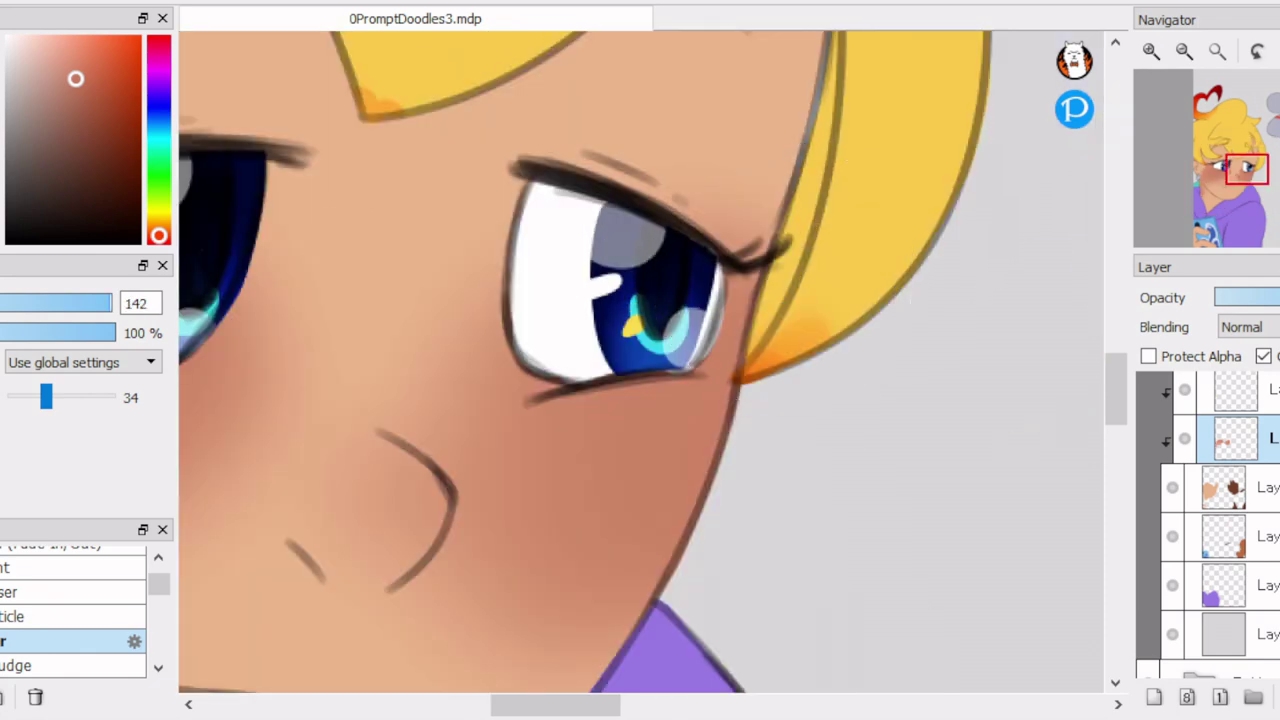
Try painting a large red heart between the two characters' faces with a size 40 brush.
key("b")
key("ctrl+Down")
scroll(784, 333, "down", 3)
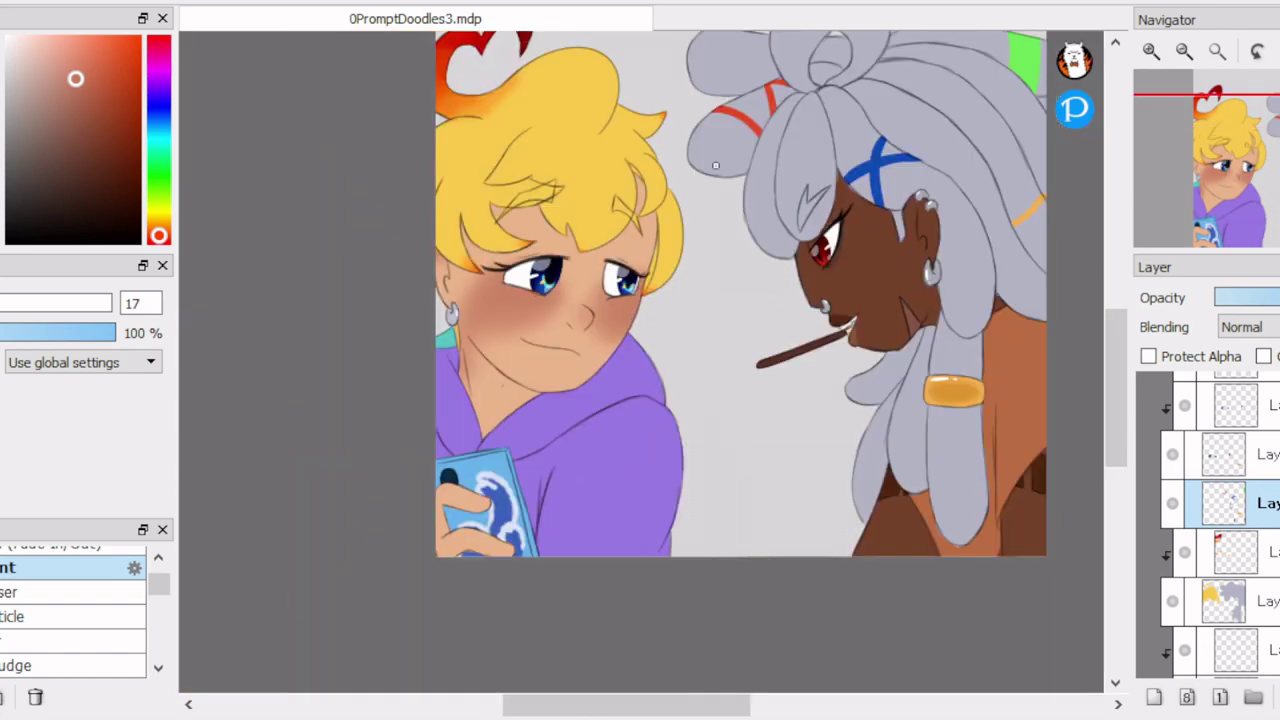
scroll(411, 357, "up", 3)
key("x")
key("bracketright")
key("bracketright")
key("bracketright")
left_click_drag(552, 350, 590, 386)
left_click_drag(520, 274, 625, 385)
left_click_drag(690, 215, 651, 271)
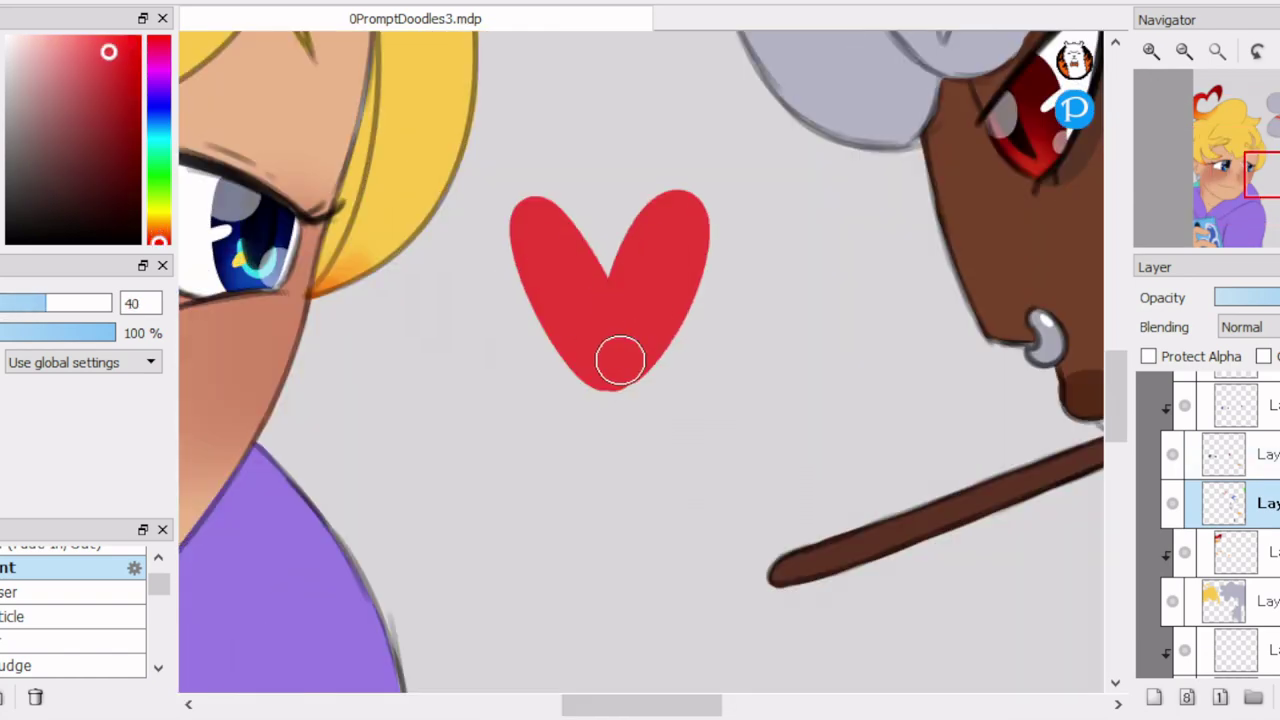
Undo the large heart and paint a small red heart beside each character's face.
scroll(651, 271, "down", 3)
scroll(533, 318, "up", 3)
key("ctrl+z")
key("ctrl+z")
key("ctrl+z")
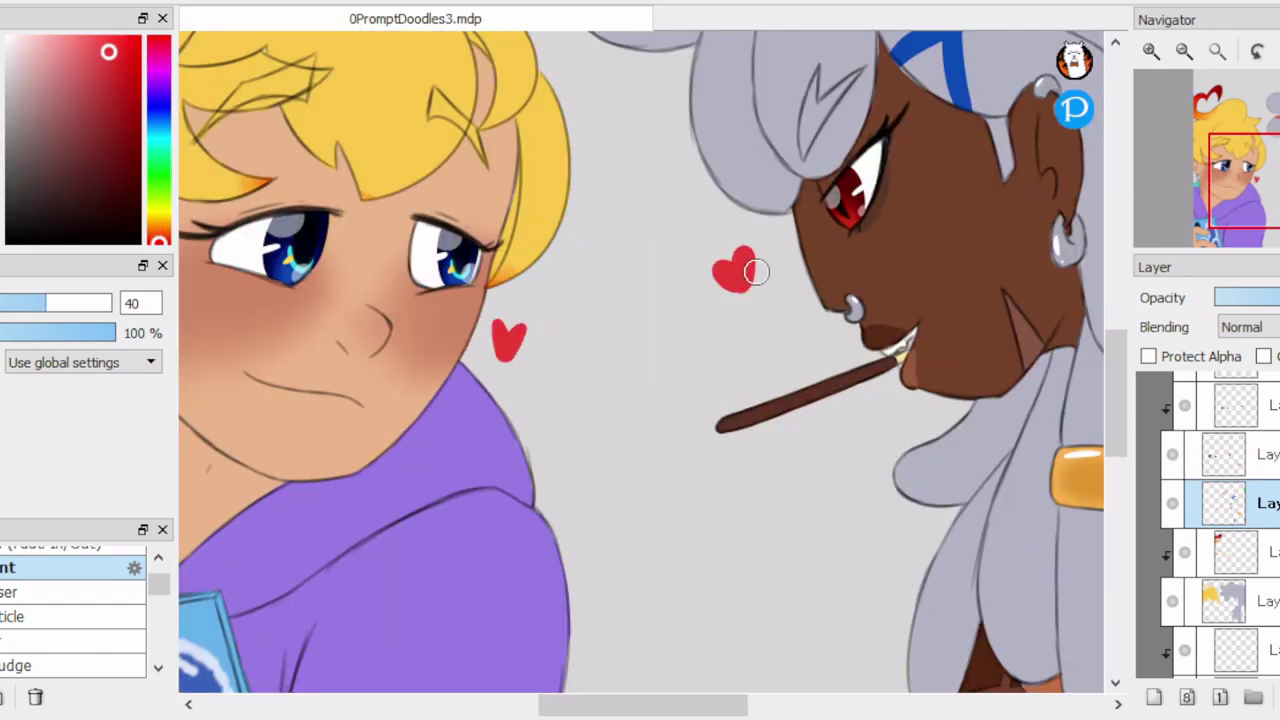
scroll(752, 261, "down", 3)
scroll(752, 261, "up", 1)
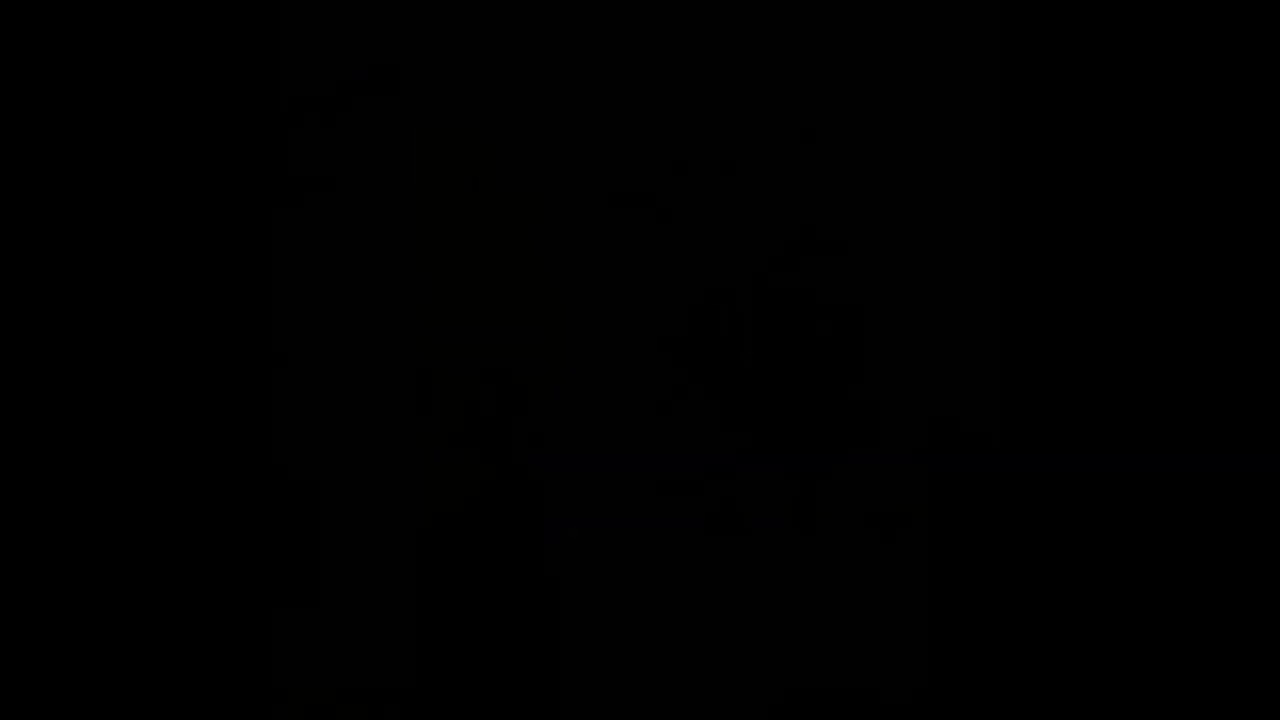